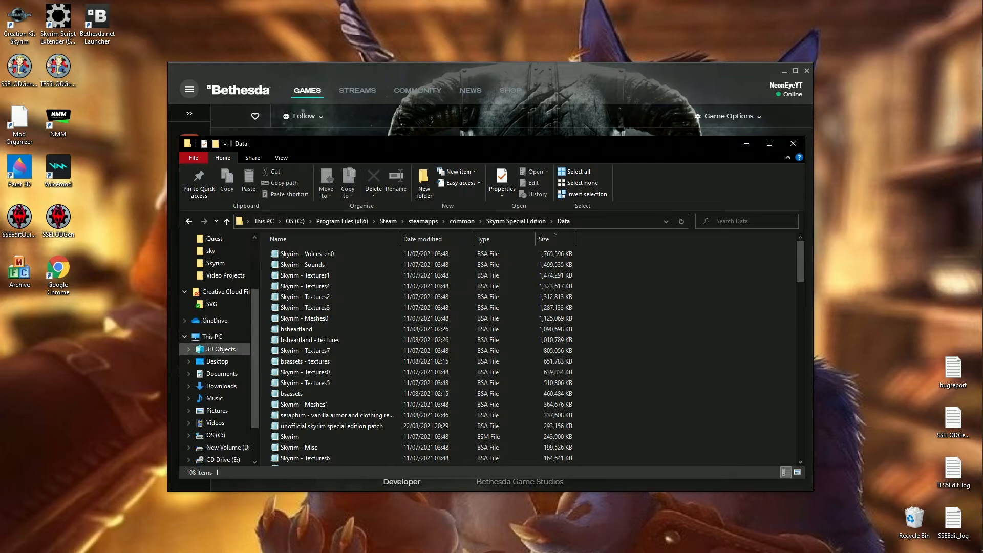
Step: Open the Skyrim Special Edition folder under C:, Program Files (x86), Steam, steamapps, common
scroll(215, 374, down, 2)
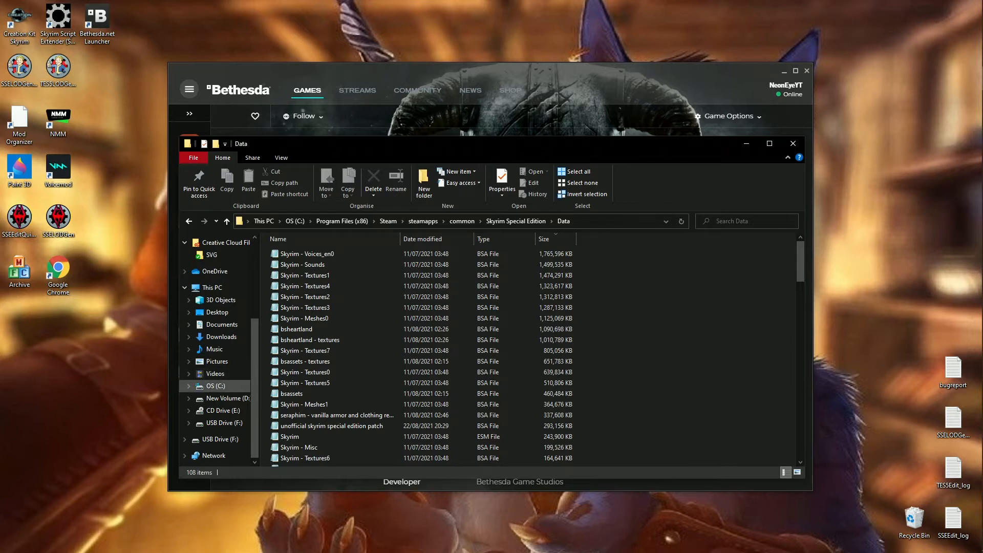
click(215, 385)
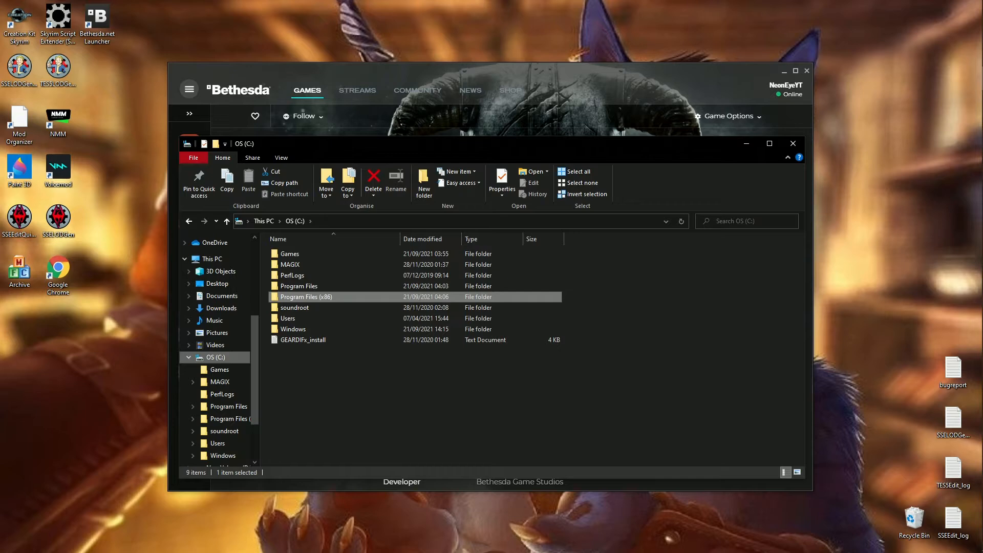
double_click(307, 297)
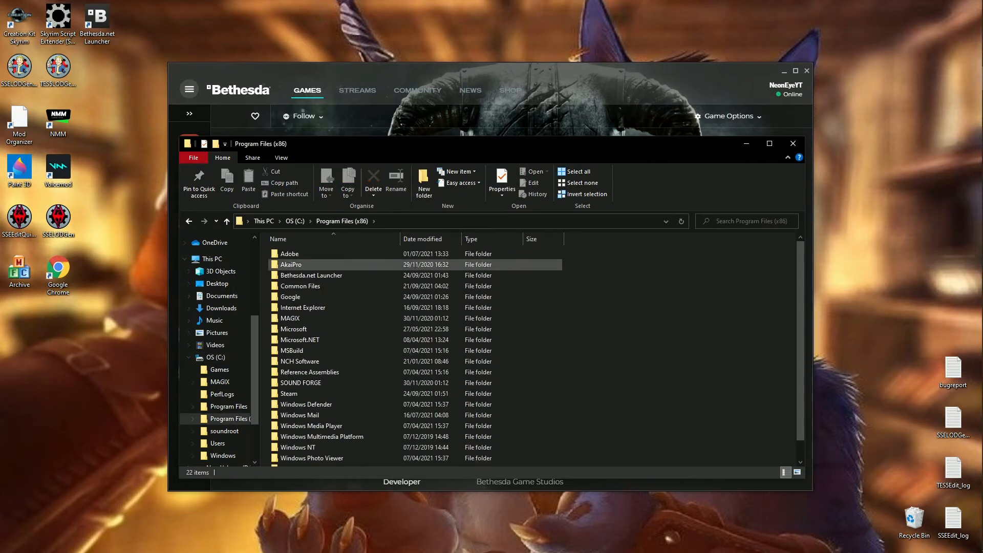
scroll(307, 371, down, 1)
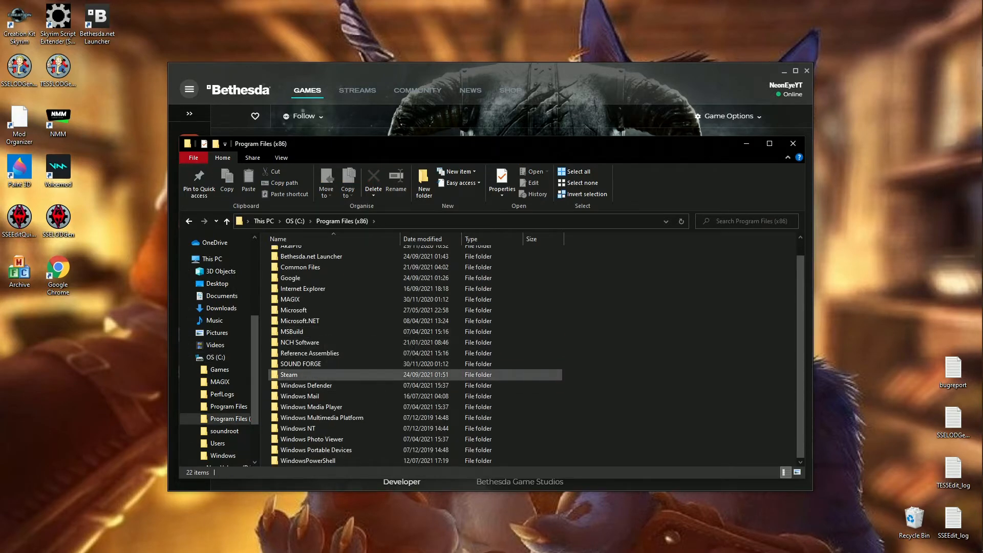
double_click(307, 375)
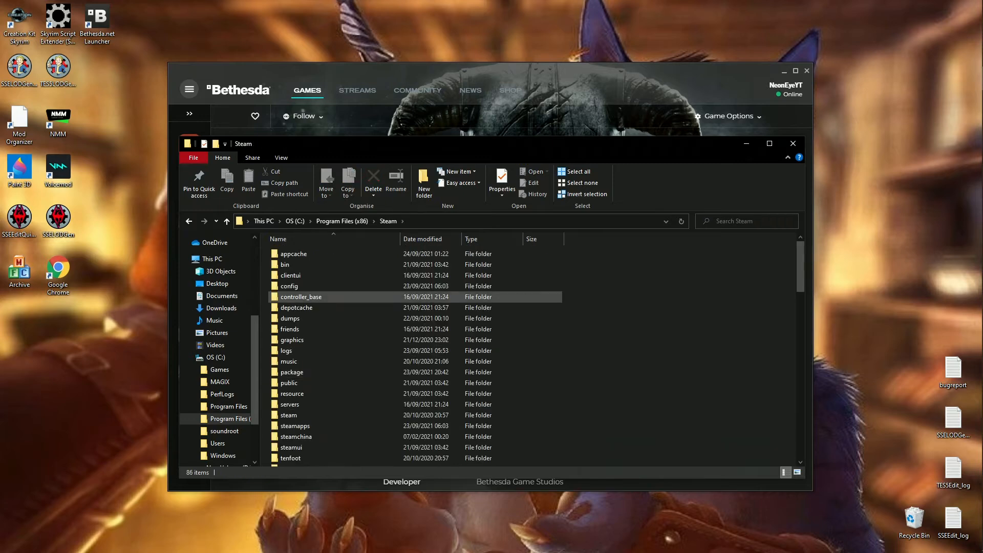
scroll(333, 363, down, 2)
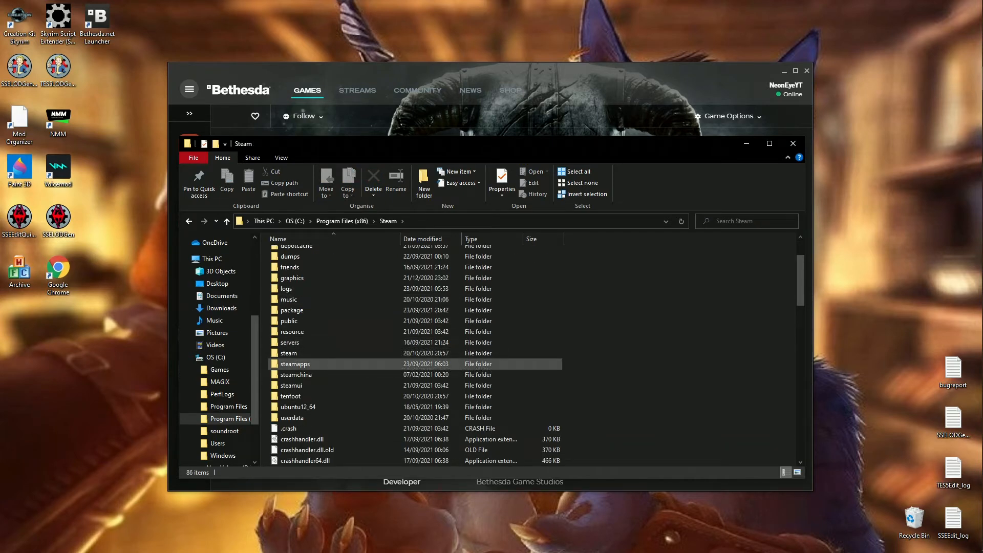
double_click(307, 364)
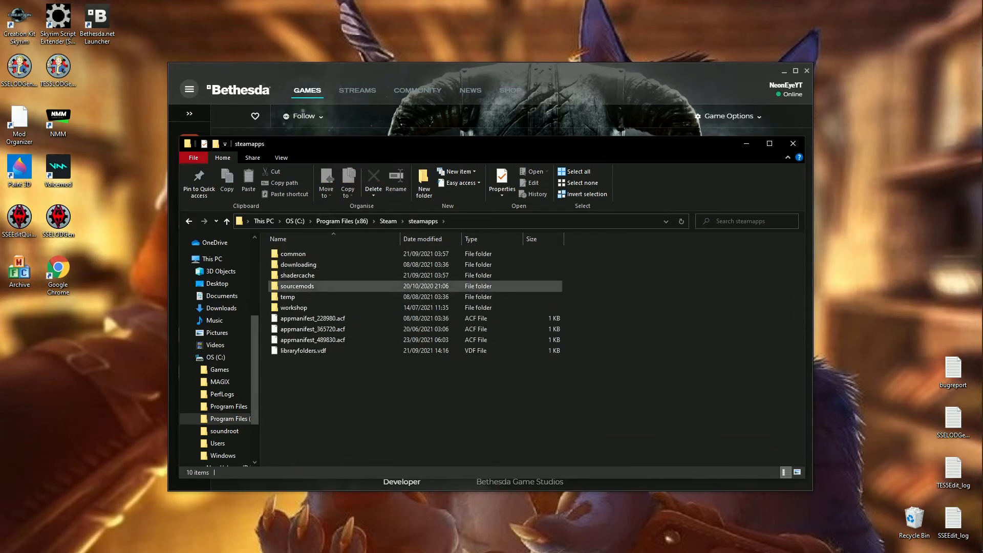
double_click(307, 254)
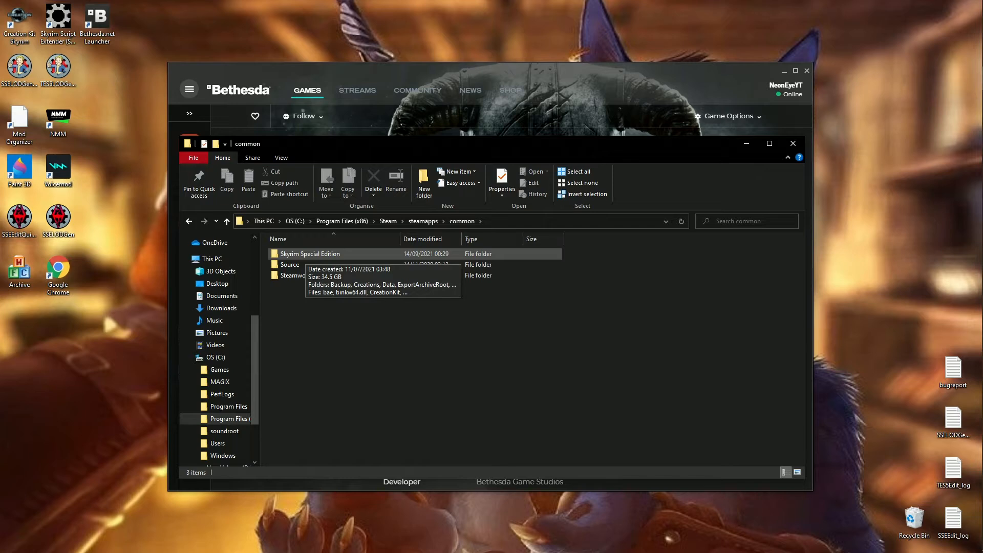
double_click(307, 254)
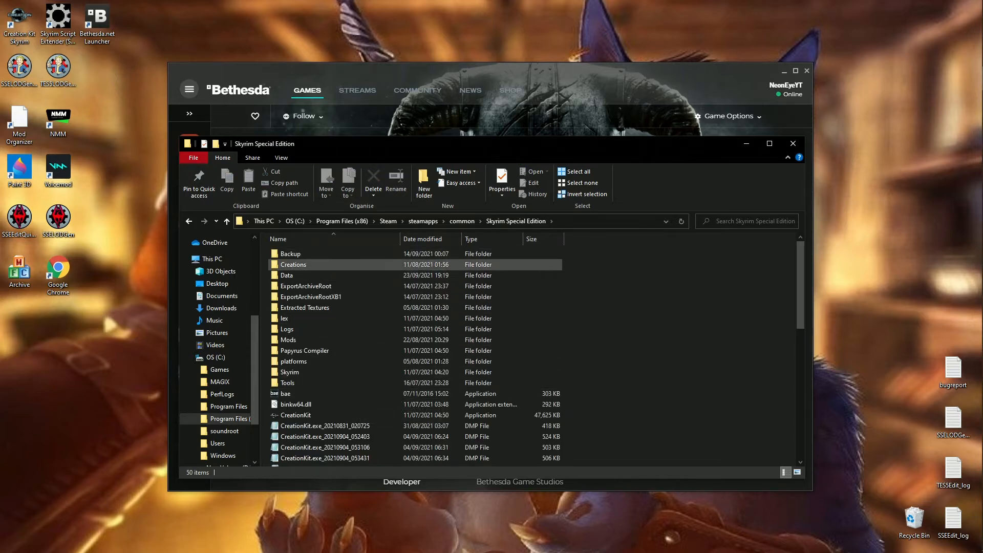
Step: Open the CreationKit configuration settings file and maximize its window
scroll(307, 350, down, 2)
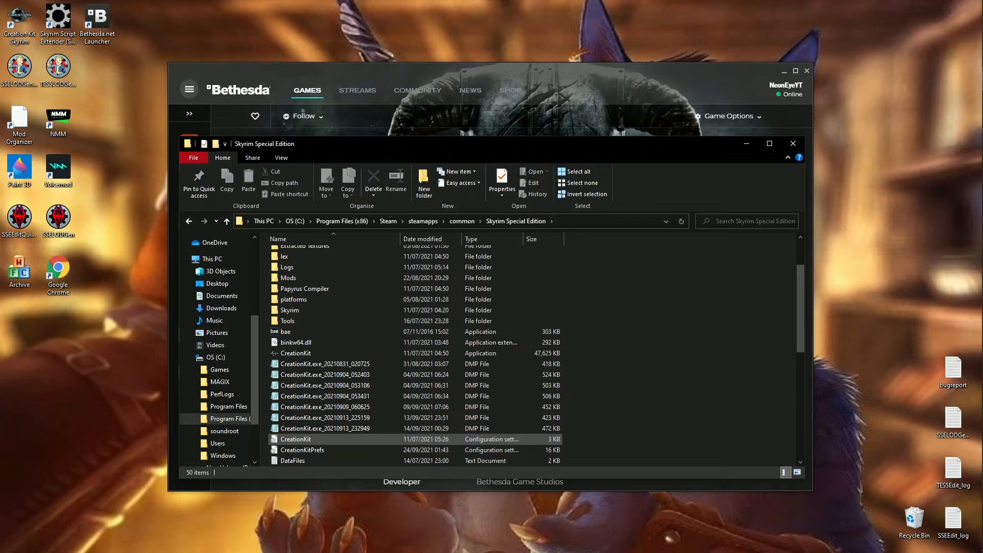
double_click(296, 439)
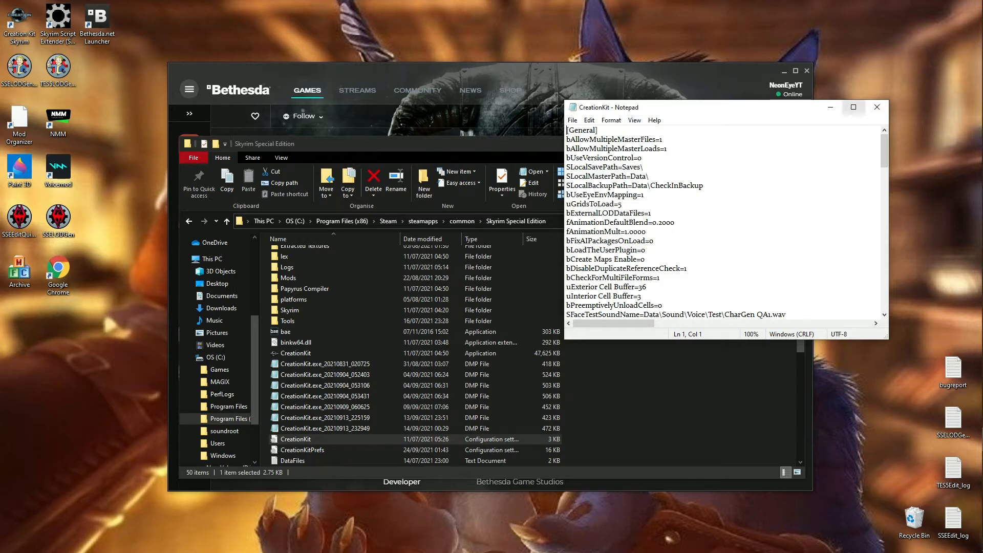
click(853, 107)
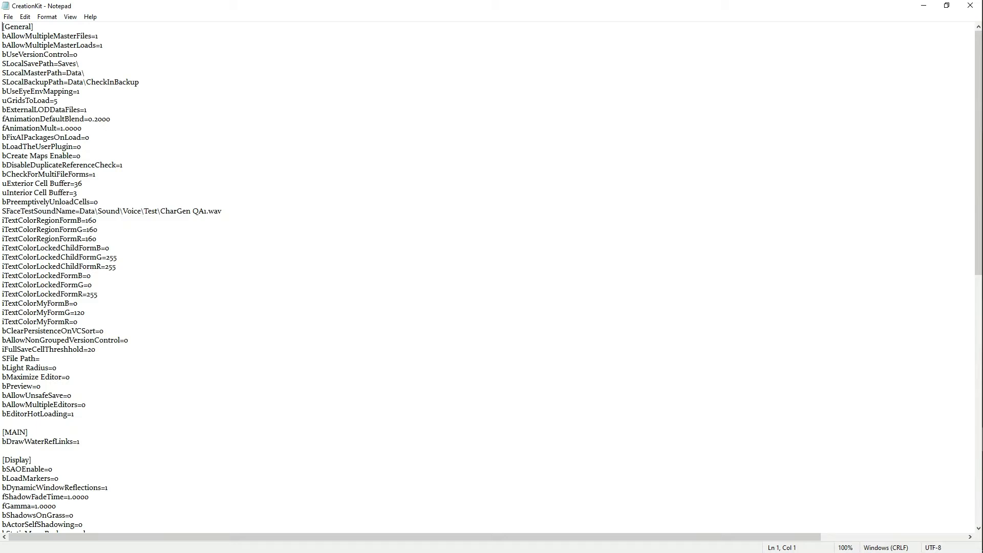
Step: Highlight the bAllowMultipleMasterFiles=1 and bAllowMultipleMasterLoads=1 lines in the General section to check them
scroll(491, 276, down, 20)
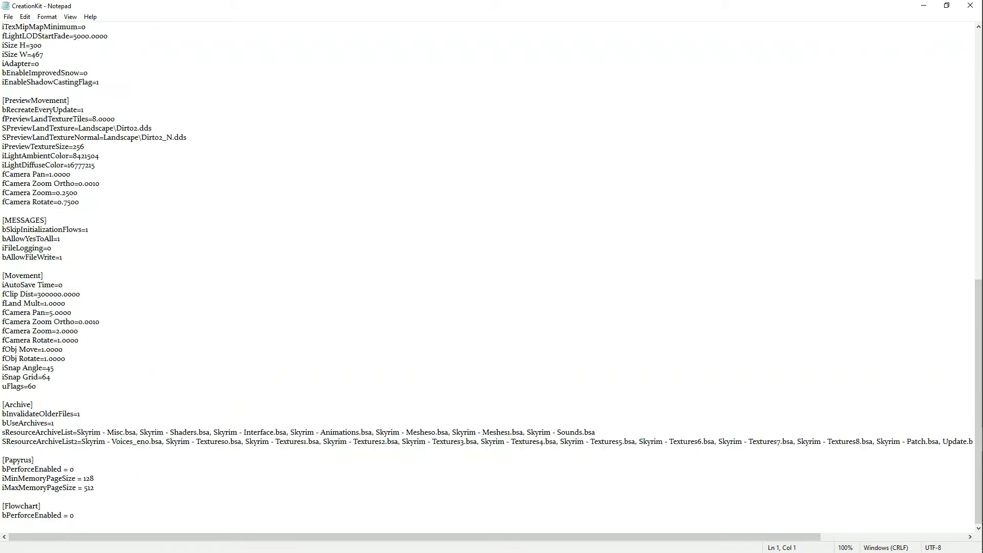
scroll(492, 277, up, 20)
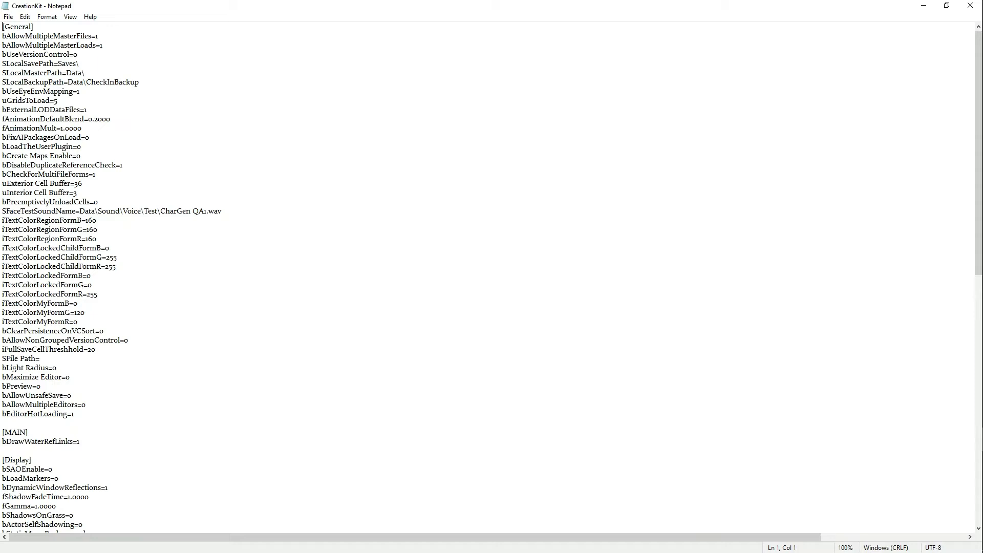
drag(2, 45, 103, 45)
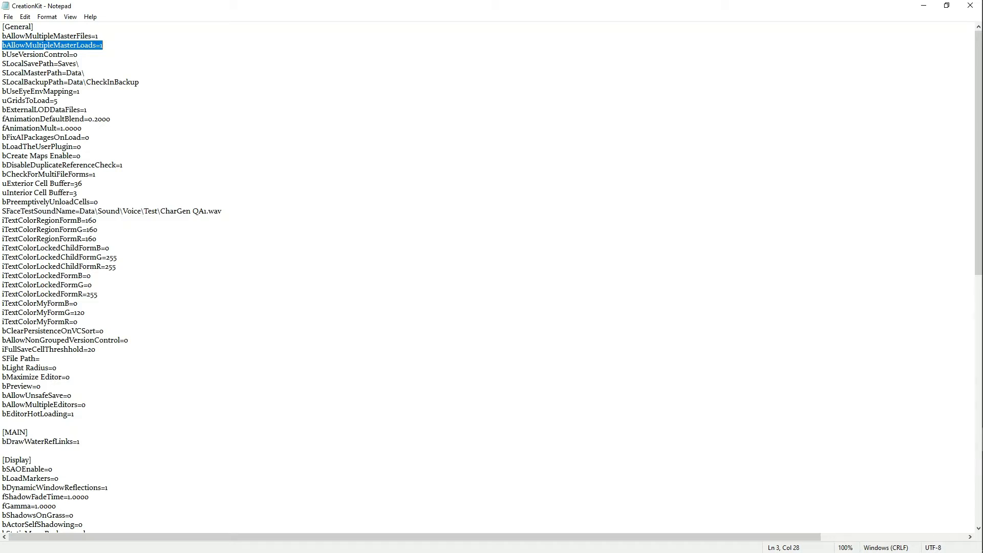
click(96, 36)
drag(99, 36, 2, 36)
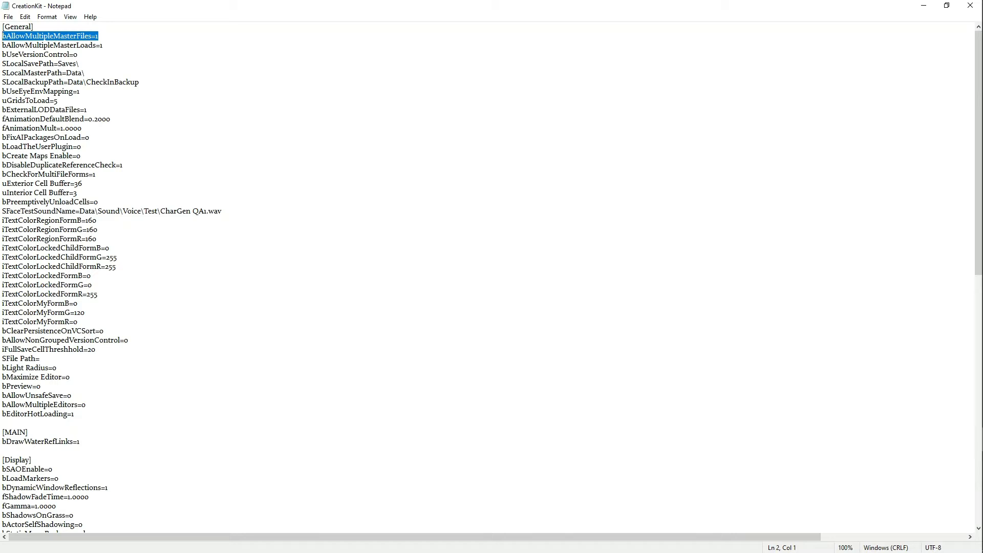
key(Down)
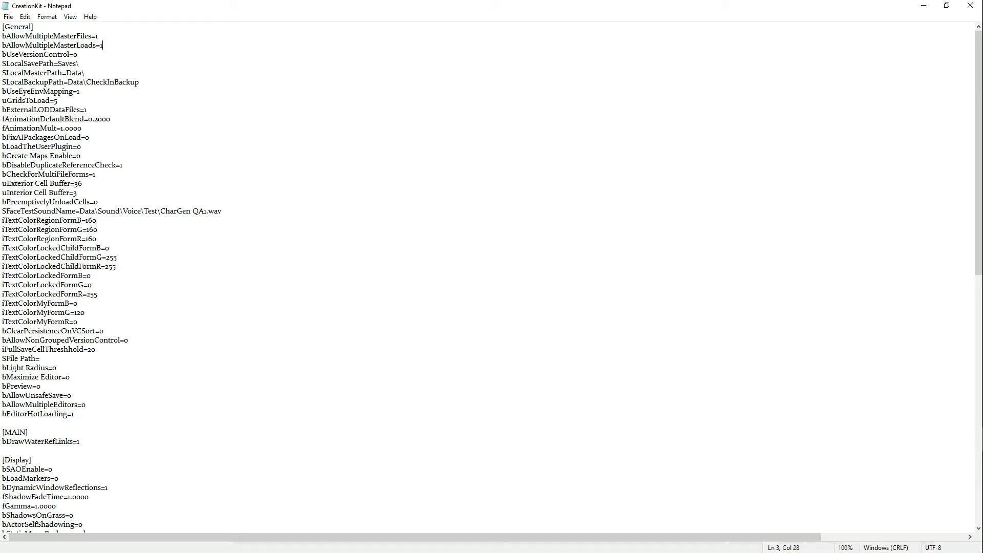
key(shift+End)
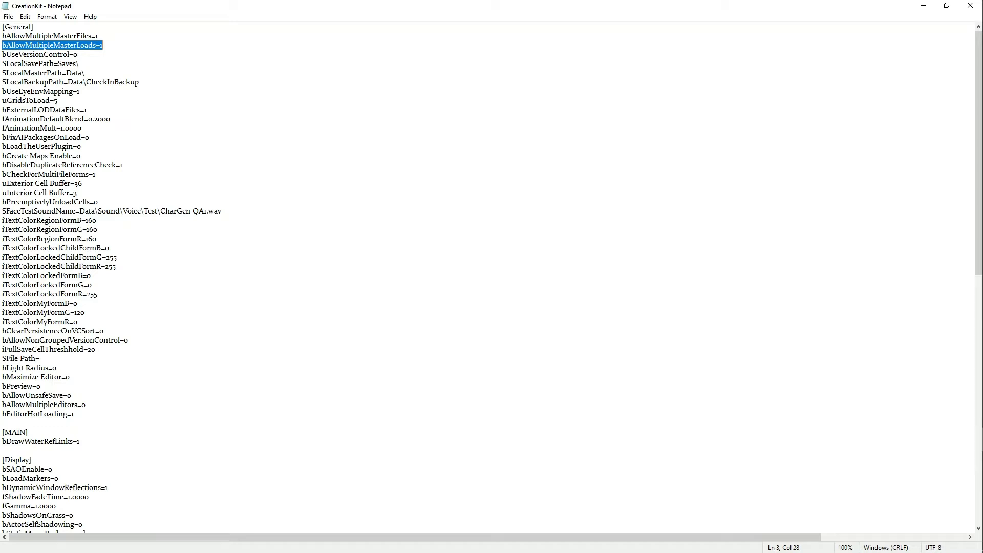
drag(103, 45, 2, 36)
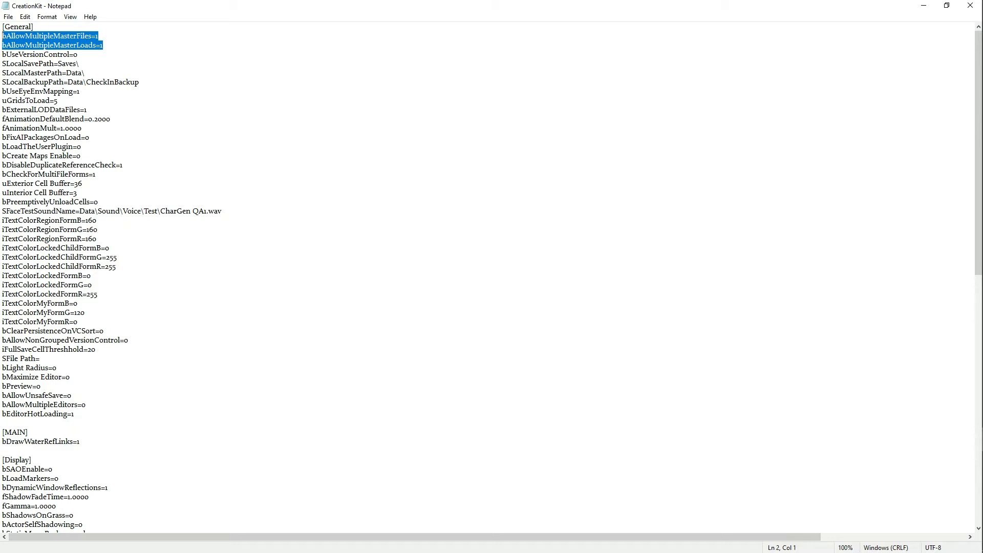
Step: Find the Archive section and highlight the SResourceArchiveList2= key
scroll(491, 276, down, 11)
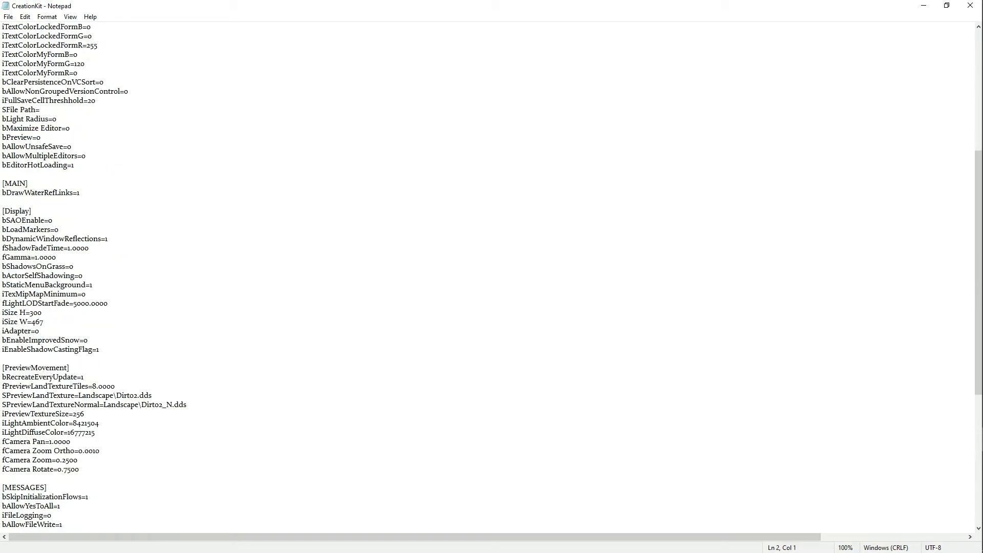
scroll(492, 277, down, 8)
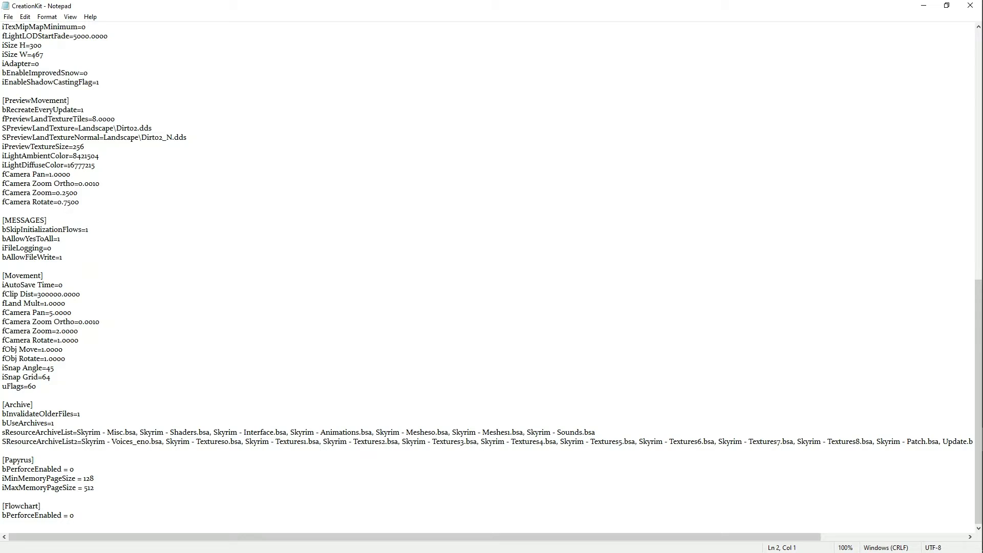
drag(35, 405, 3, 387)
key(shift+Down)
key(shift+Down)
key(Down)
key(Down)
key(Down)
key(Down)
key(shift+Right)
key(shift+Right)
key(shift+Right)
key(shift+Right)
key(shift+Right)
key(shift+Right)
key(shift+Right)
key(shift+Right)
key(shift+Right)
key(shift+Right)
key(shift+Right)
key(shift+Right)
key(shift+Right)
key(shift+Right)
key(shift+Right)
key(shift+Right)
key(shift+Right)
key(shift+Right)
key(shift+Right)
key(shift+Right)
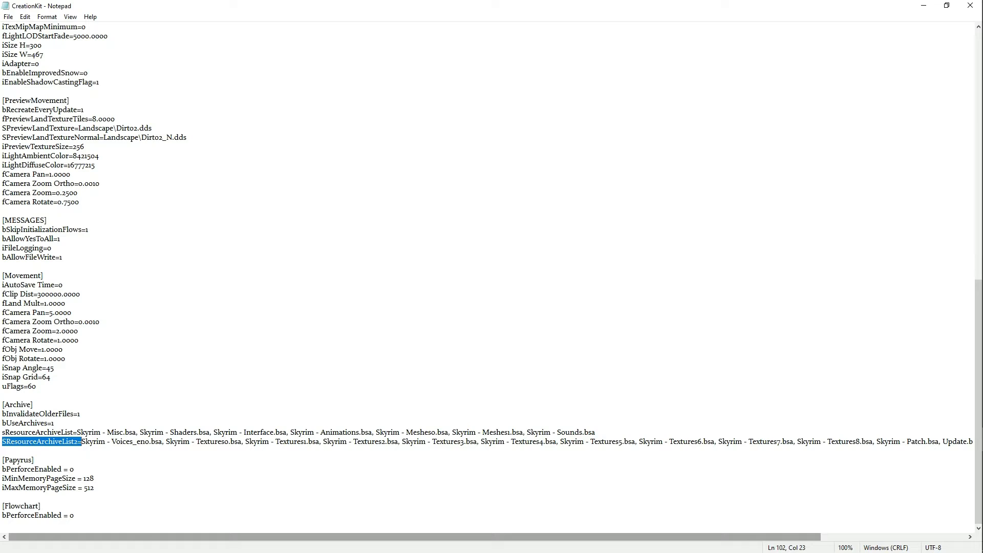
Step: Check the end of the SResourceArchiveList2 line, highlighting the Update.bsa, Dawnguard.bsa, Hearthfire.bsa and Dragonborn.bsa entries one by one
drag(414, 537, 559, 536)
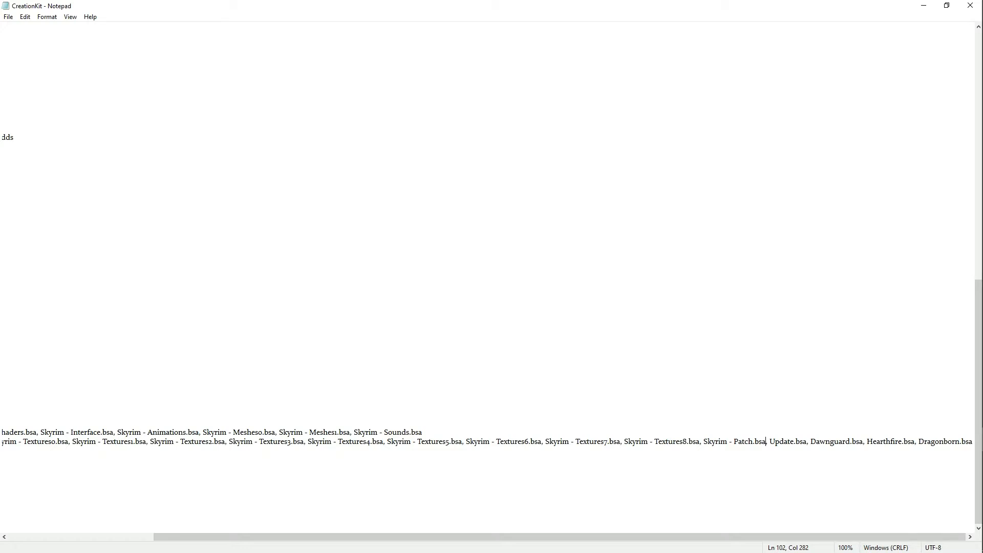
drag(769, 441, 809, 441)
drag(810, 441, 864, 441)
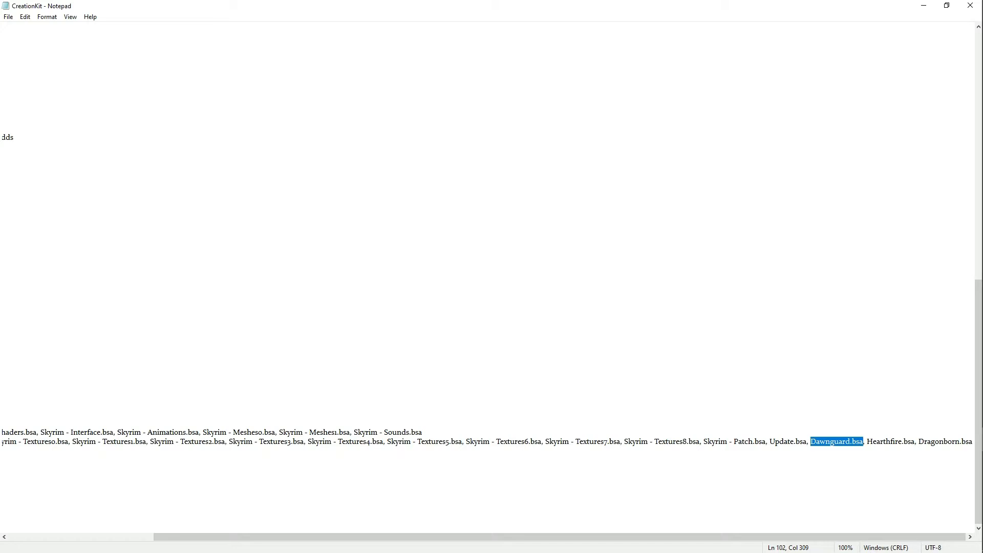
drag(863, 442, 865, 441)
drag(867, 441, 916, 442)
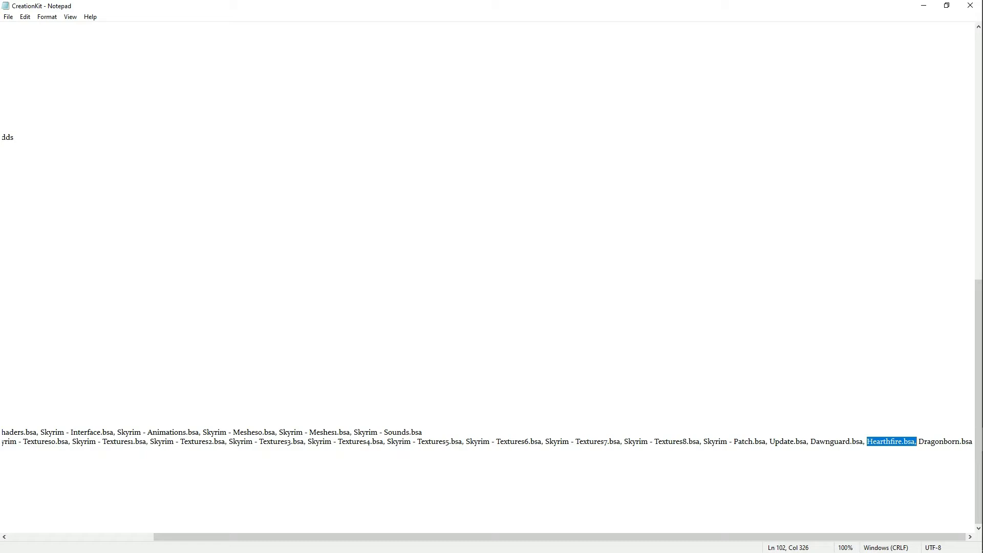
key(Right)
key(shift+Up)
key(shift+Down)
key(shift+End)
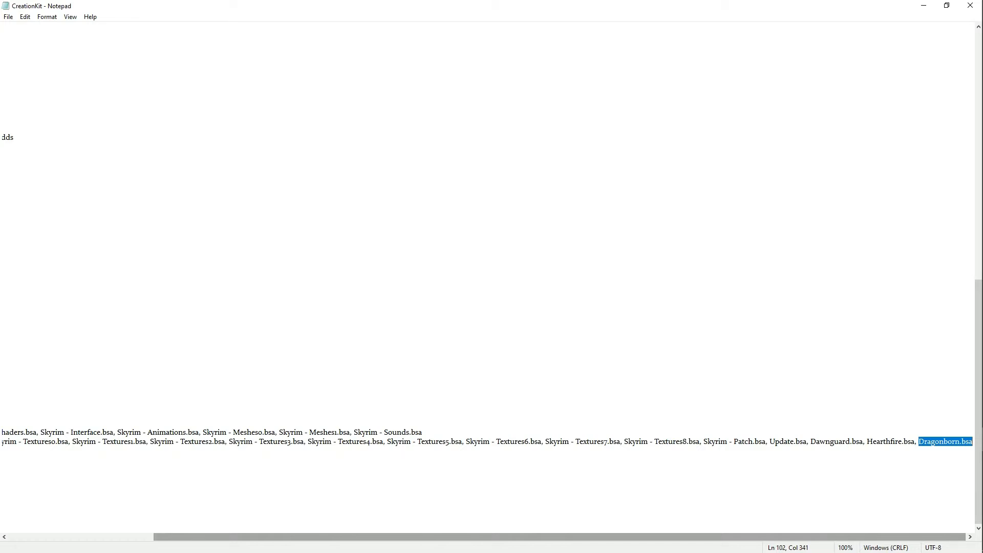
scroll(492, 277, left, 5)
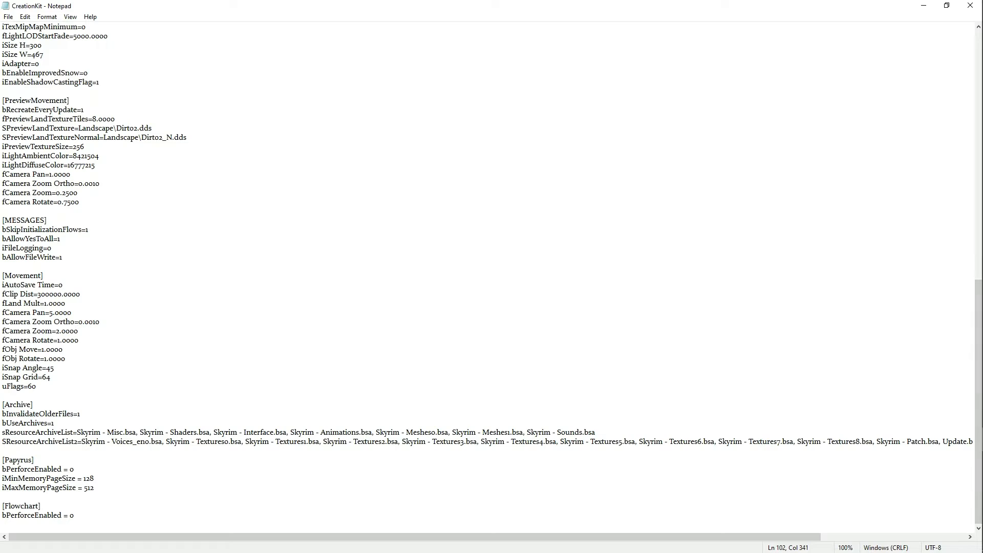
click(8, 16)
mouse_move(47, 17)
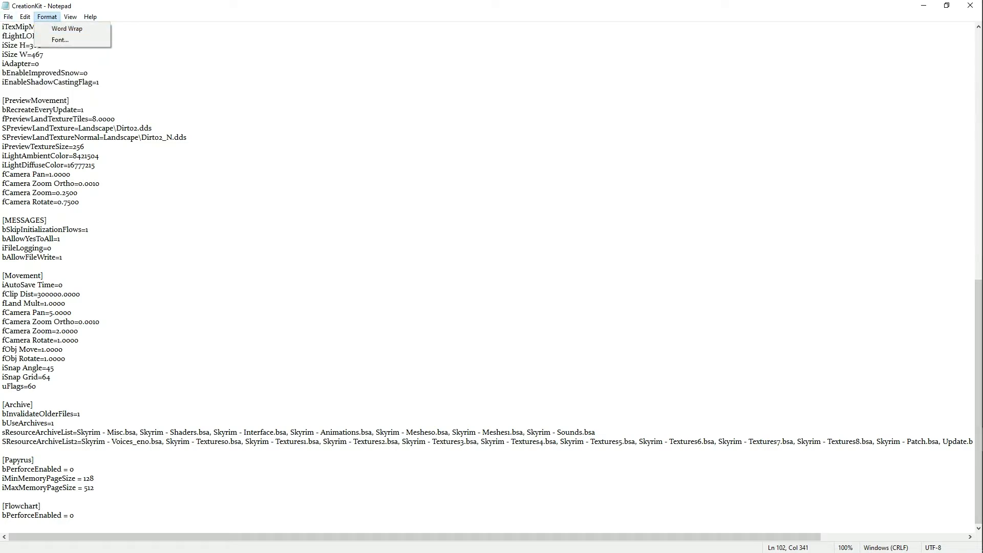
mouse_move(8, 17)
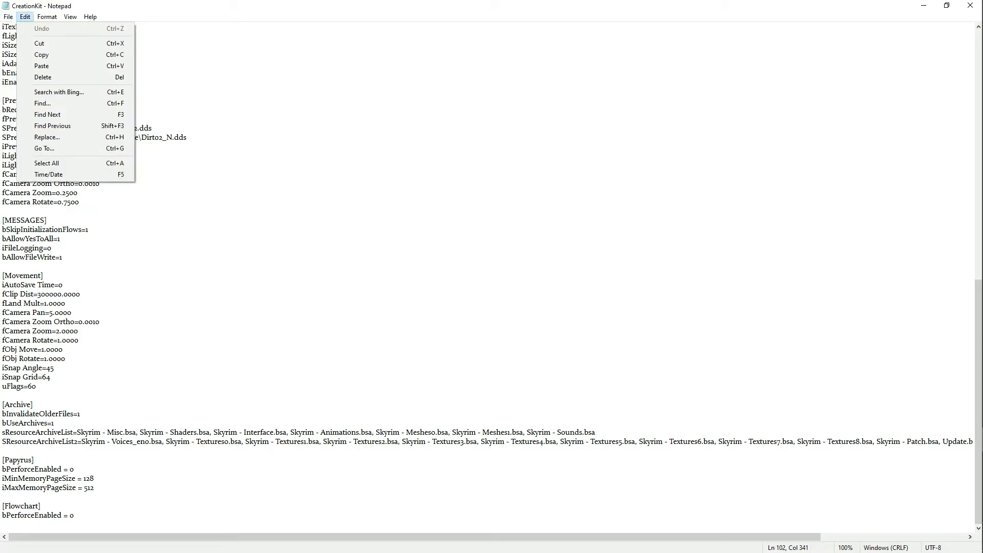
click(25, 17)
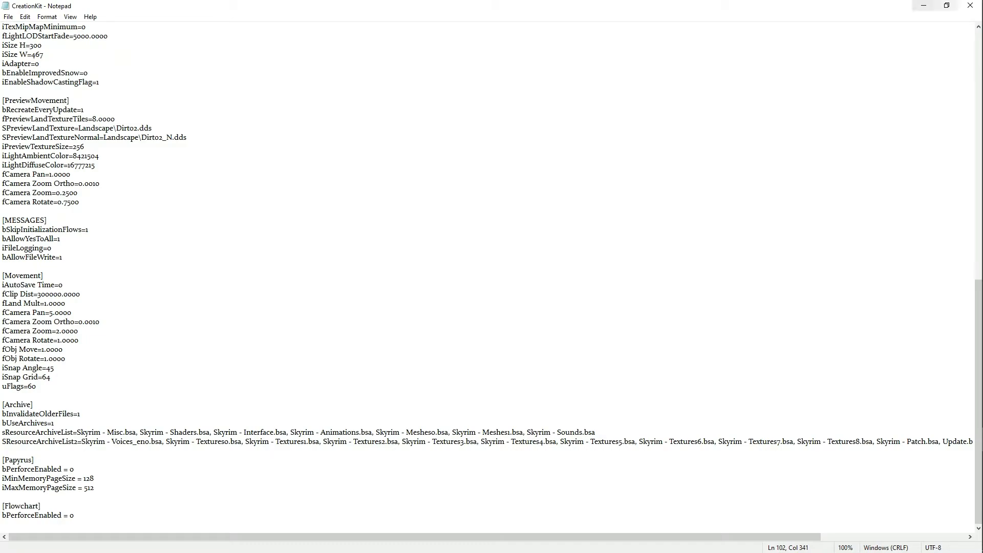
Step: Close the CreationKit settings file and the Skyrim Special Edition folder window
click(970, 5)
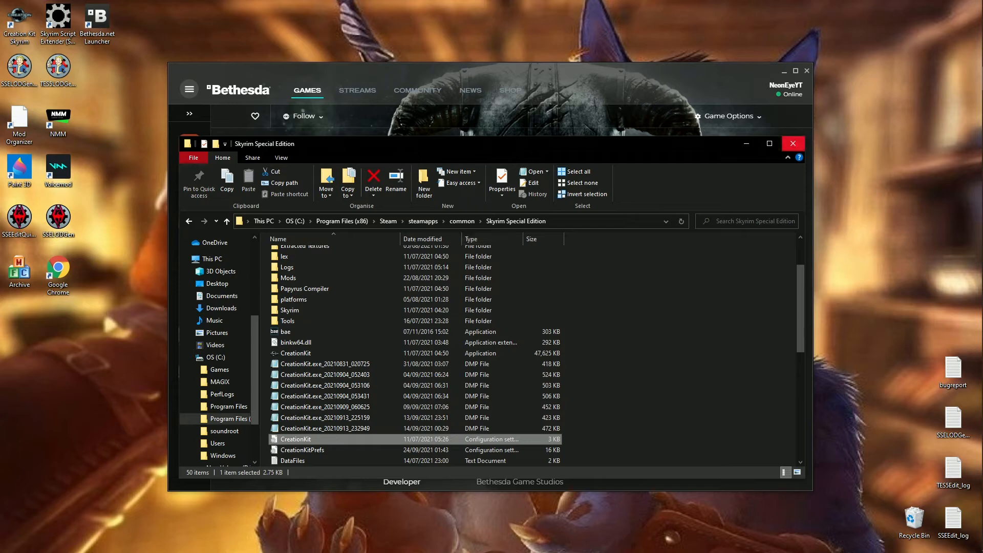
click(793, 144)
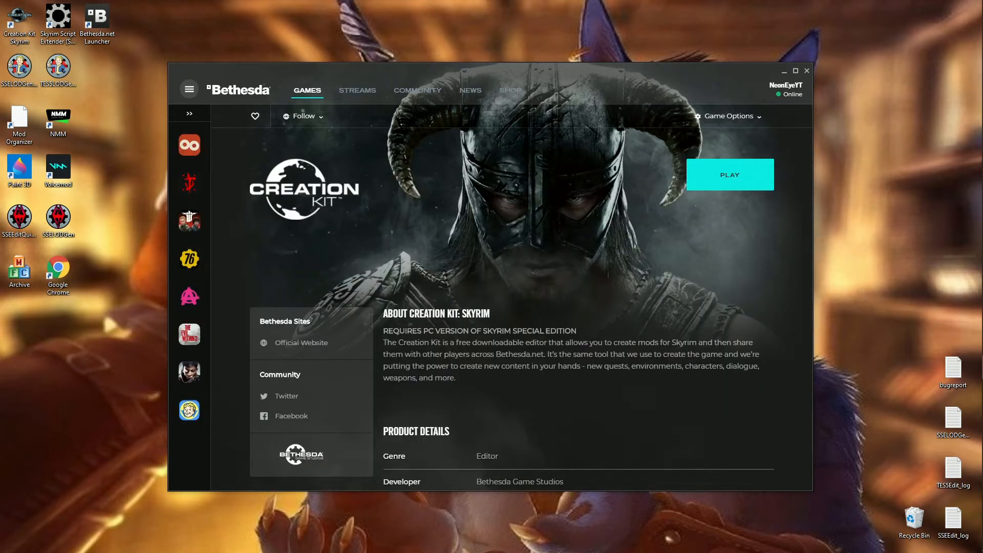
drag(613, 85, 644, 359)
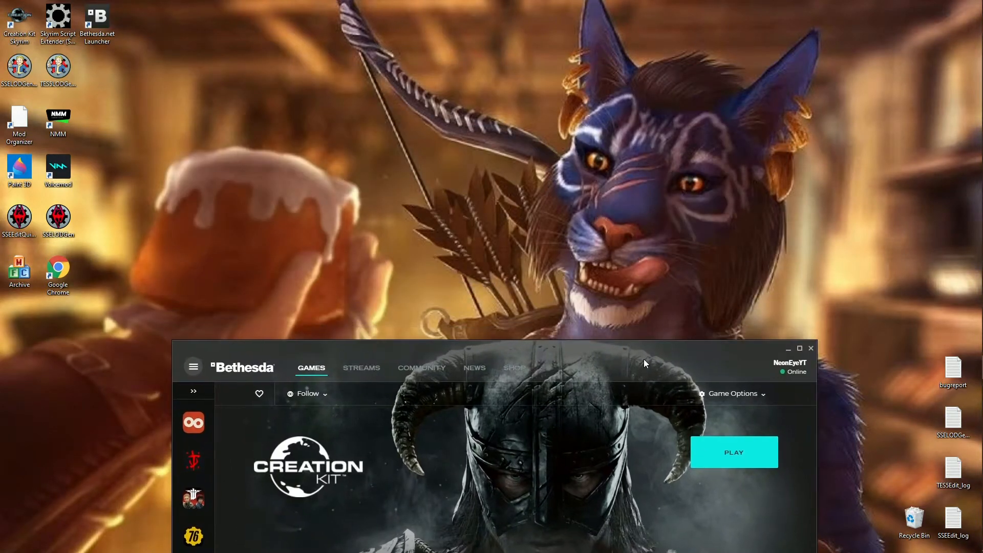
drag(644, 359, 637, 79)
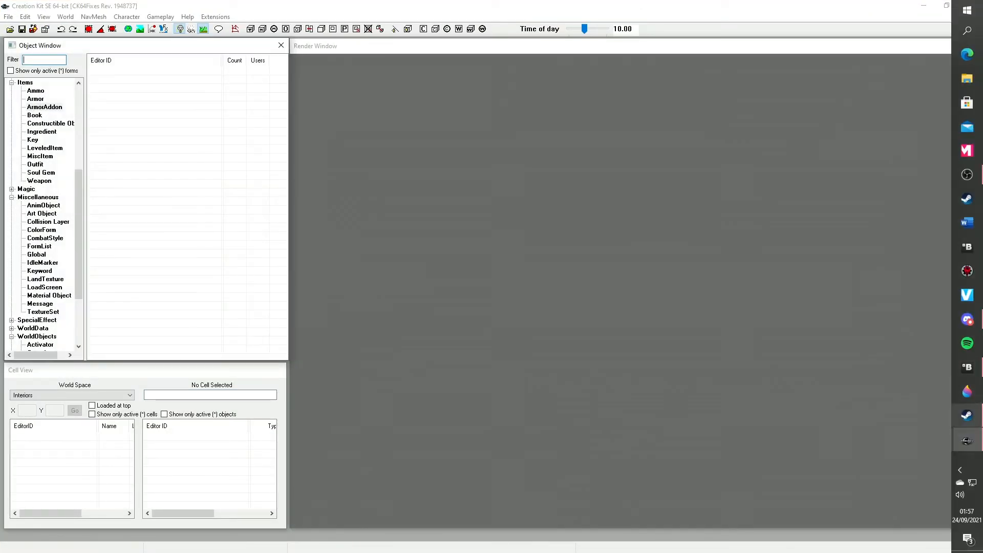
Step: Switch to the Creation Kit and bring its Log window to the front
mouse_move(967, 441)
click(896, 404)
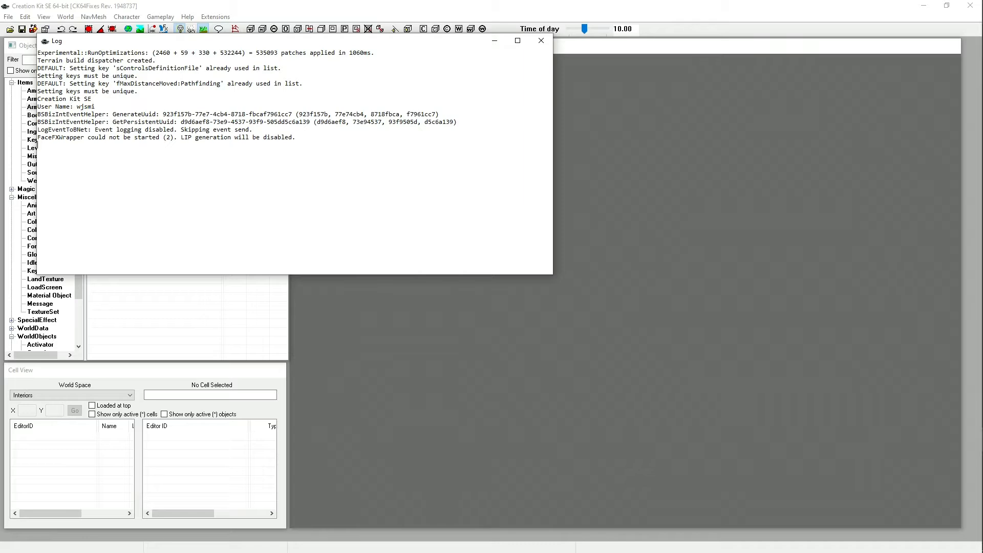
Step: Minimize the Log window and open the Data dialog for choosing plugin and master files
click(494, 40)
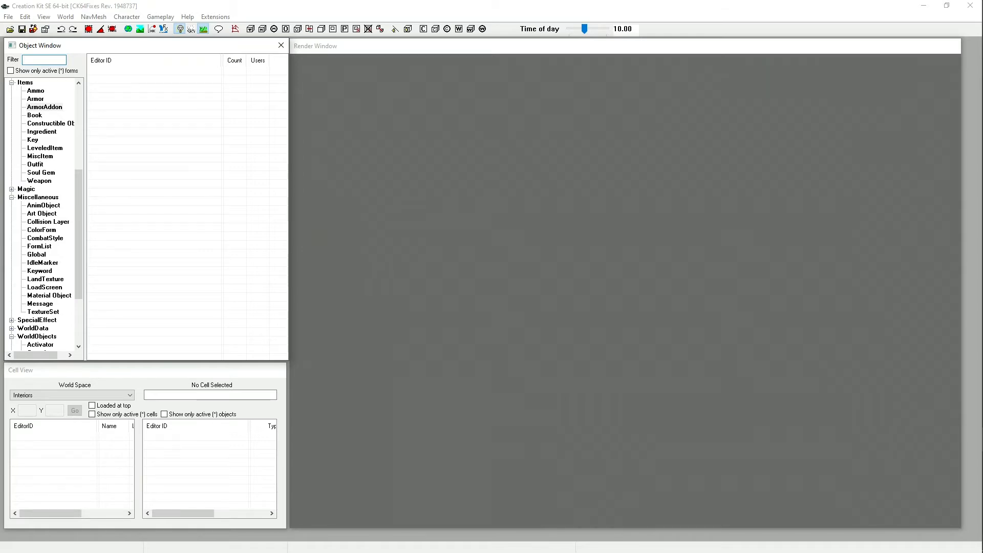
click(8, 17)
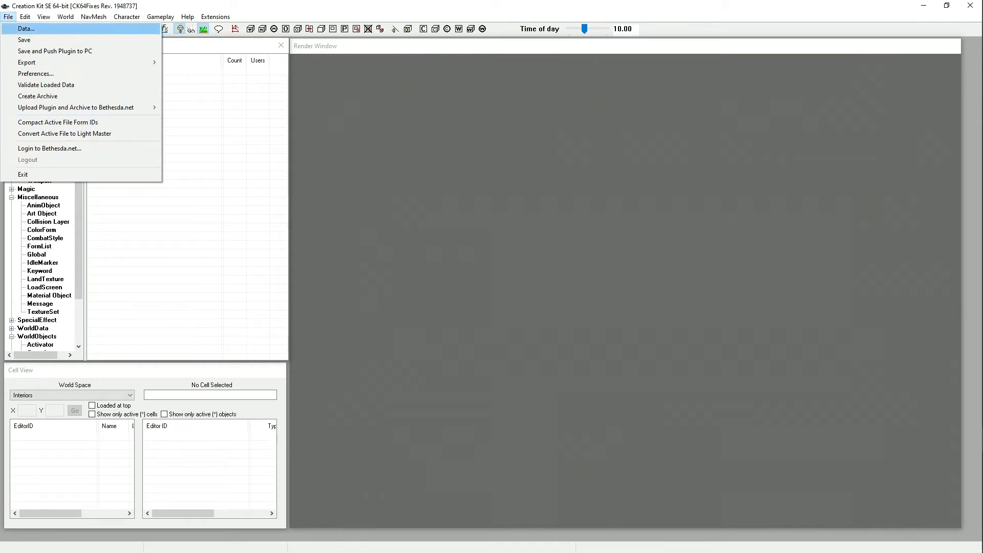
key(Return)
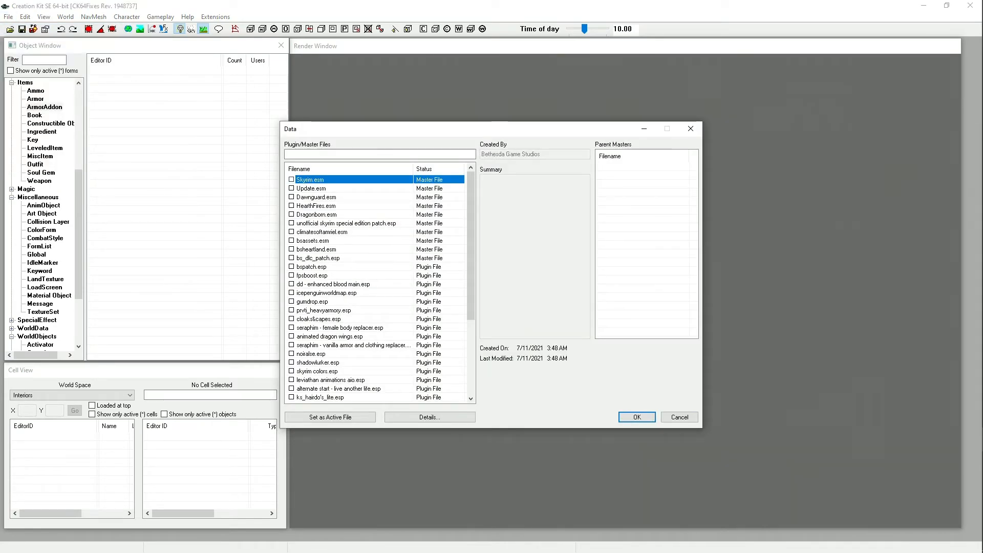
Step: Look through the whole list of master and plugin files in the Data dialog
scroll(376, 287, down, 5)
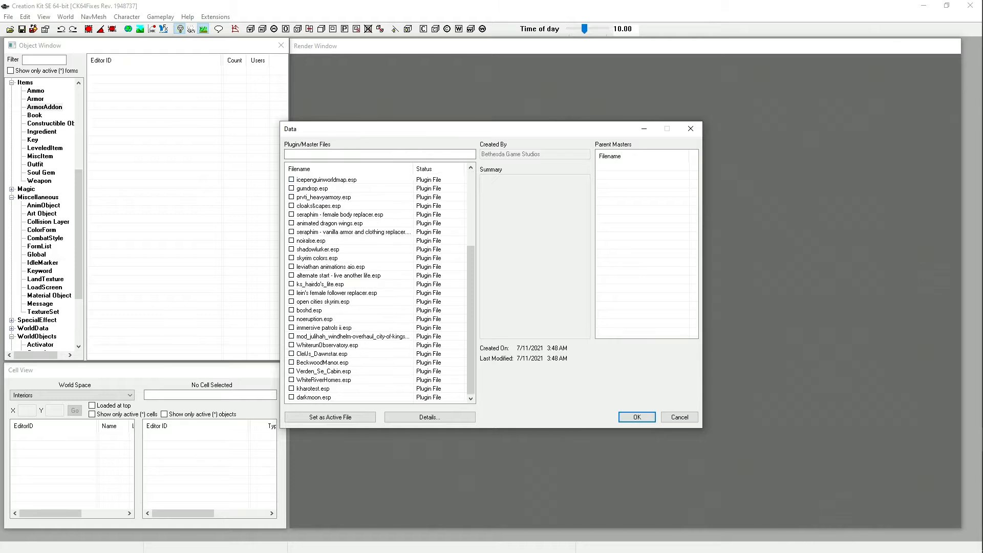
key(Home)
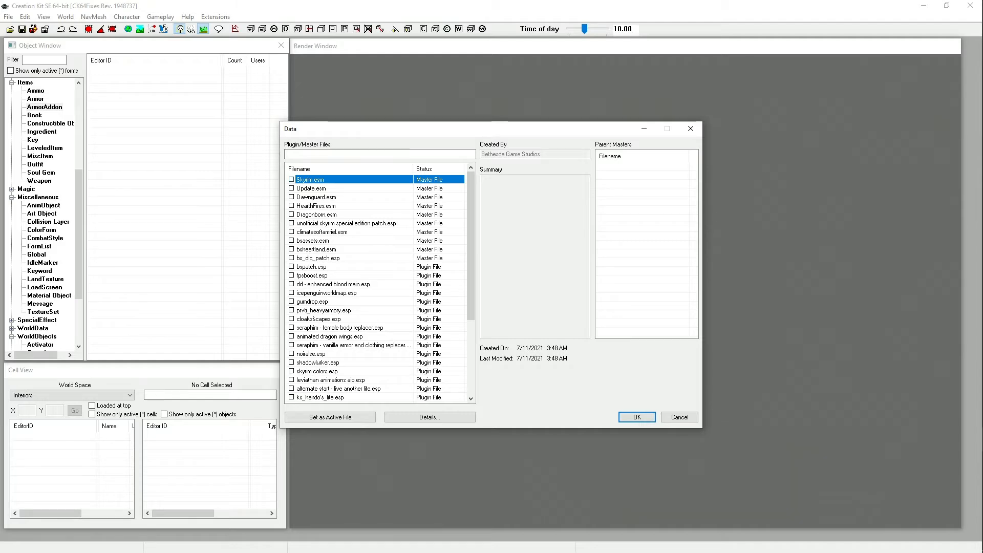
scroll(376, 287, down, 4)
scroll(376, 286, down, 1)
scroll(376, 286, up, 3)
scroll(376, 286, down, 3)
scroll(377, 287, up, 5)
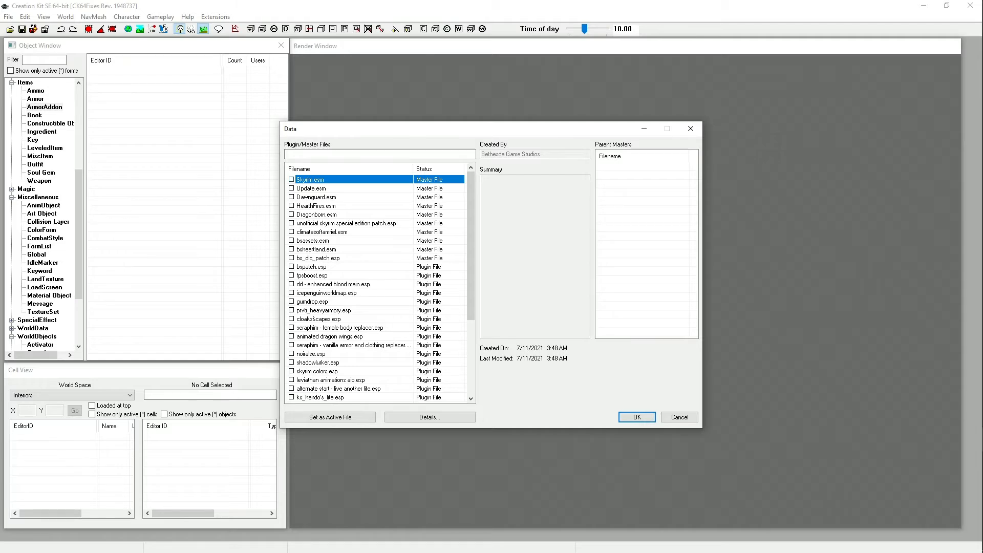
Step: Mark the master files Skyrim.esm, Update.esm, Dawnguard.esm, HearthFires.esm and Dragonborn.esm for loading
key(space)
key(Down)
key(space)
key(Down)
key(space)
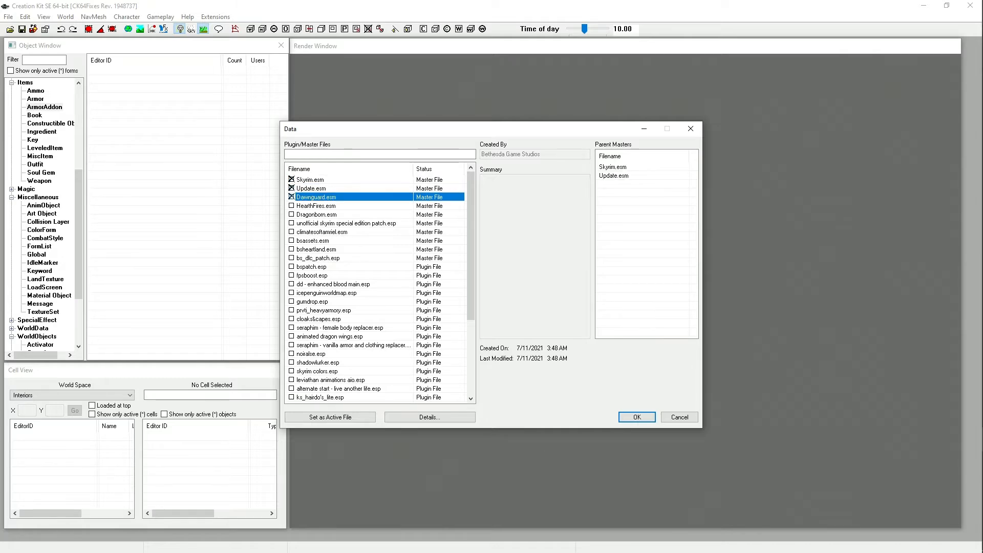
key(Down)
key(space)
key(Down)
key(space)
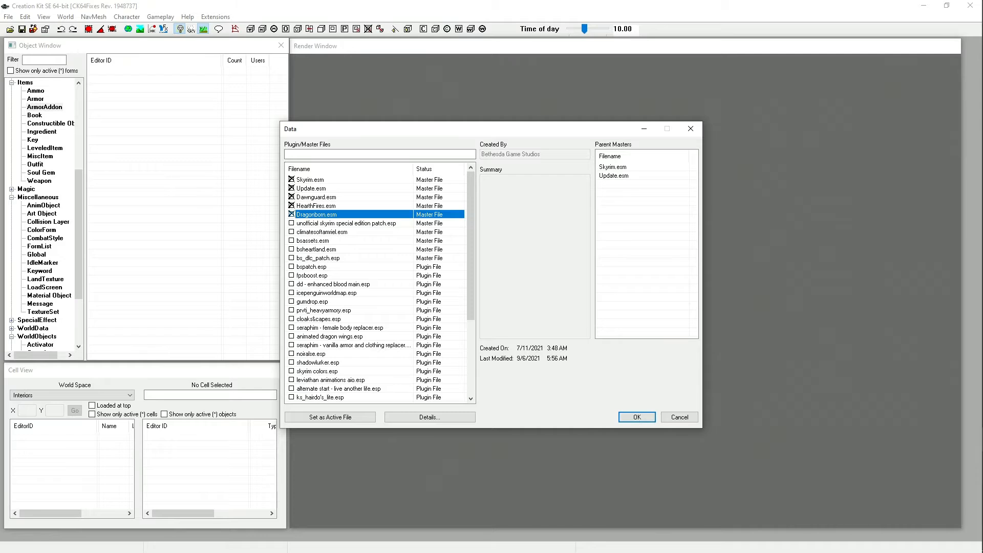
Step: Mark shadowlurker.esp and try setting it as the active file, and unmark it again
scroll(375, 287, down, 2)
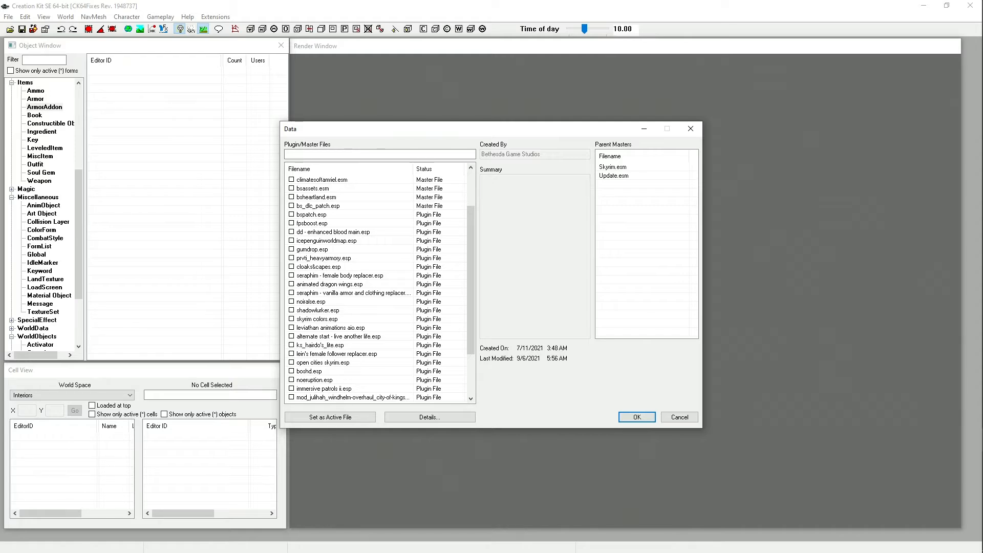
scroll(381, 288, up, 2)
scroll(376, 288, down, 4)
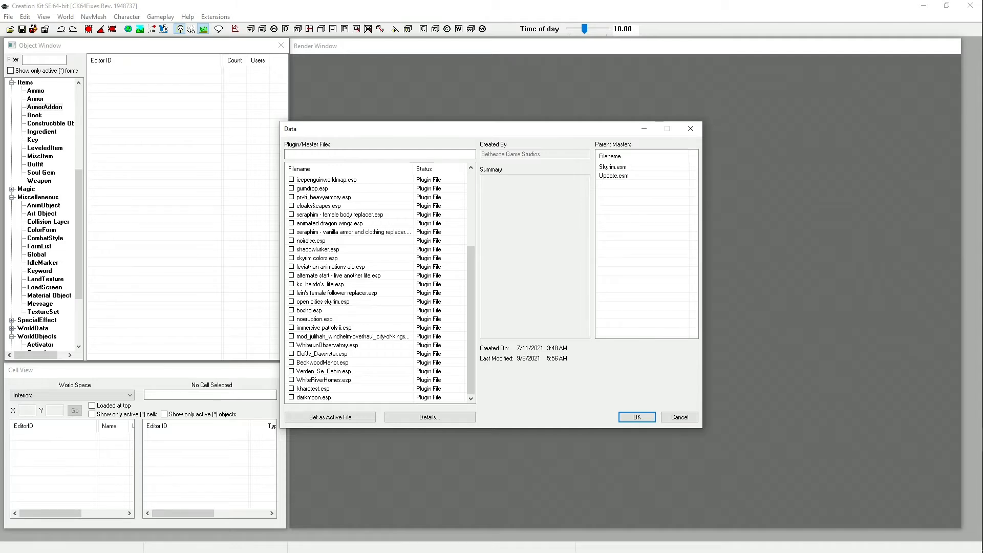
double_click(318, 249)
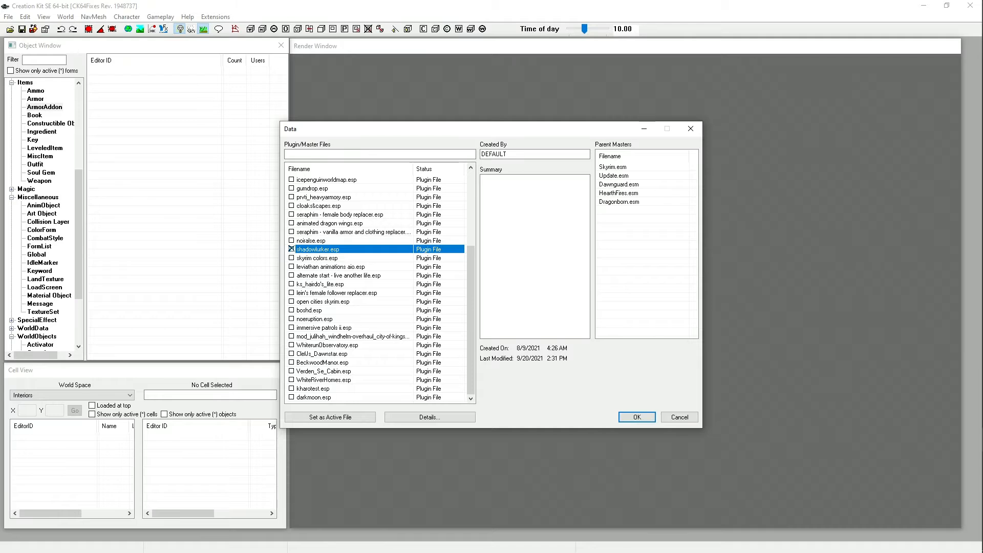
double_click(317, 250)
key(space)
click(330, 417)
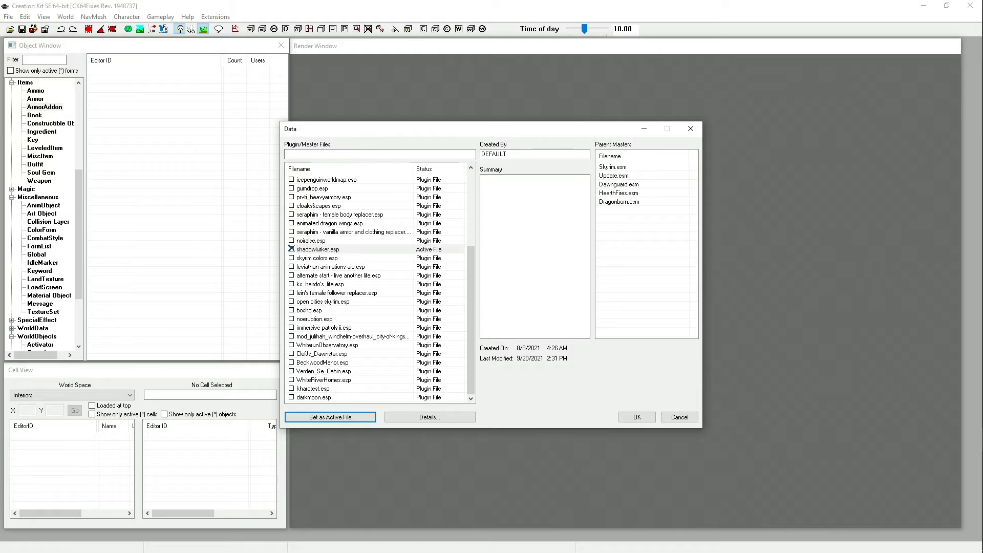
double_click(318, 249)
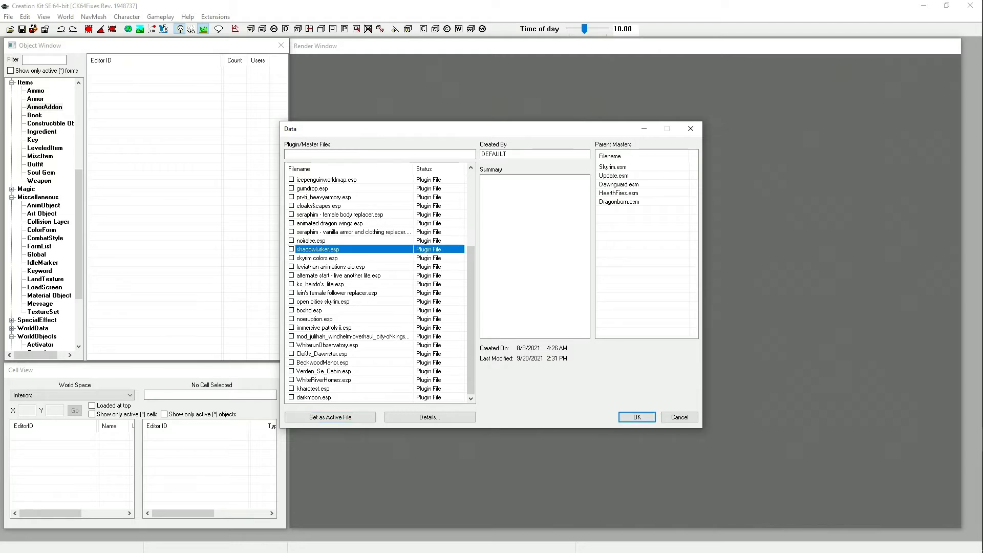
Step: Check the marked files in the list and load the five official masters without an active plugin
scroll(377, 286, up, 5)
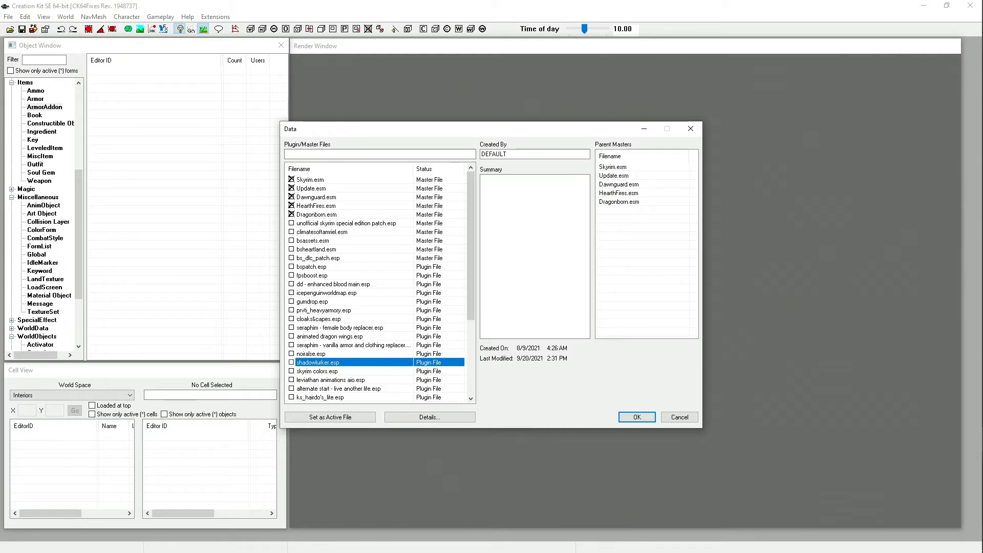
scroll(375, 287, down, 4)
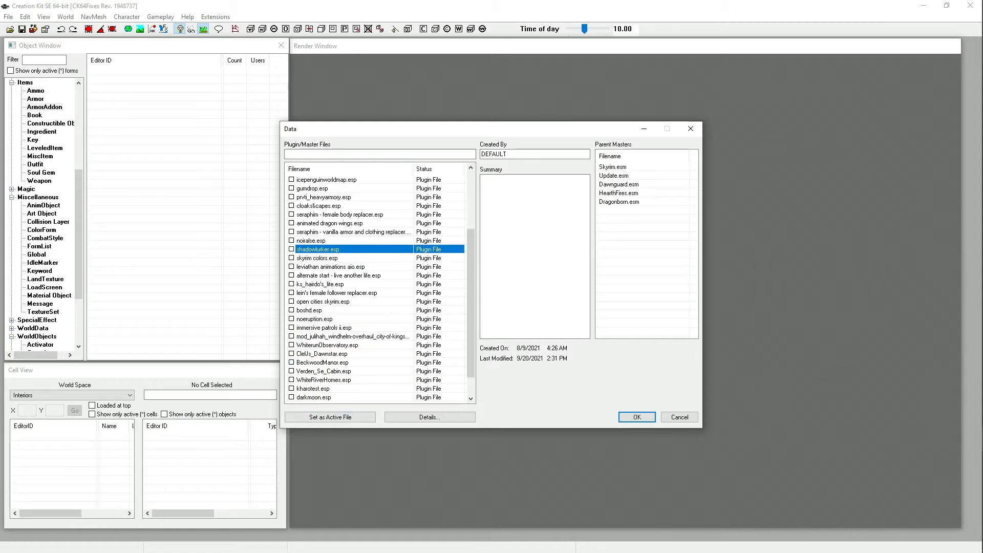
scroll(374, 287, up, 4)
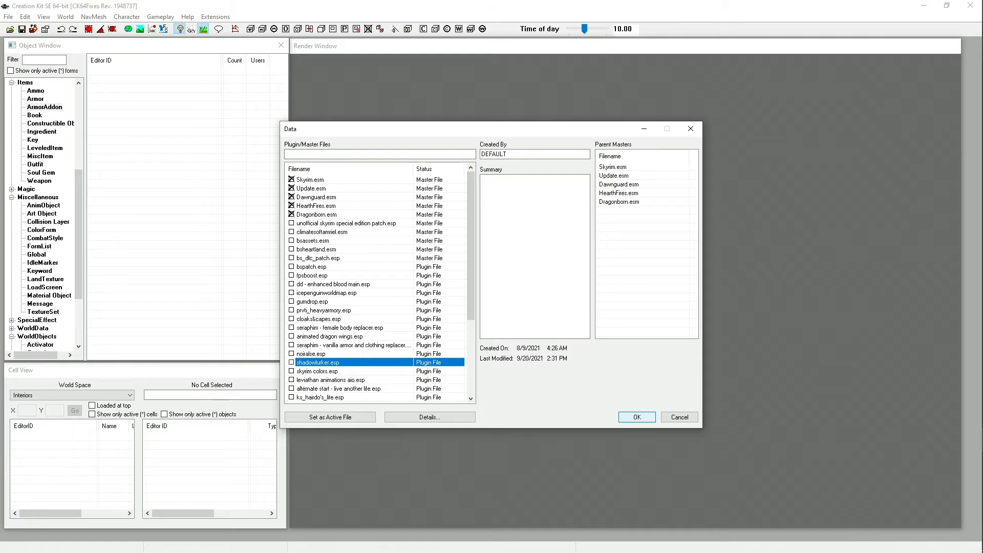
click(637, 417)
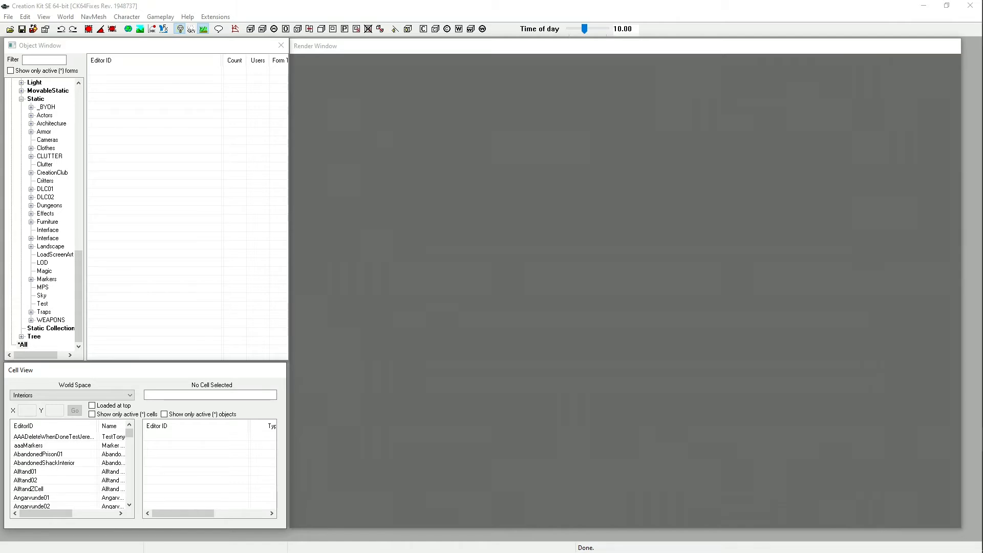
Step: Collapse the expanded Object Window categories, including Static, Character, Actors, Miscellaneous and WorldObjects
click(21, 99)
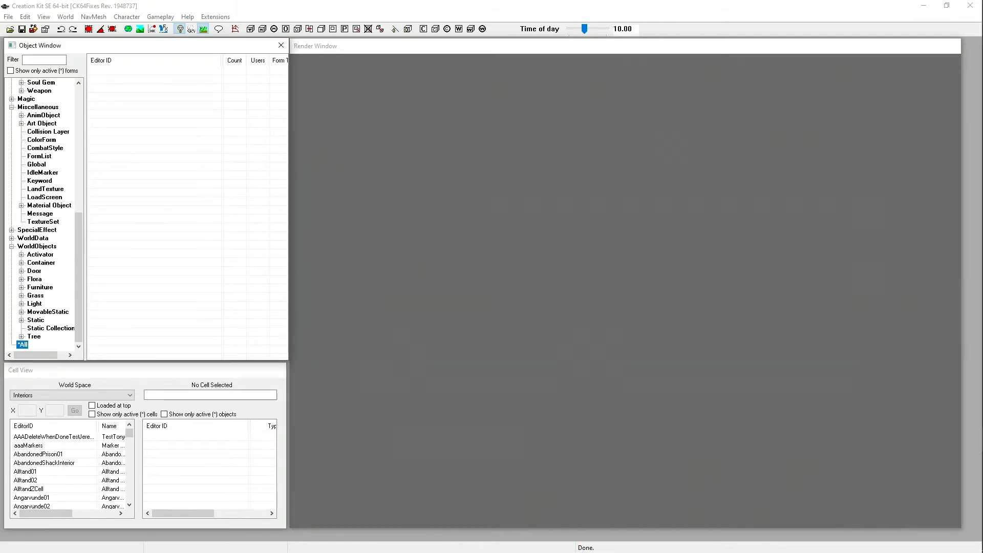
scroll(41, 213, up, 4)
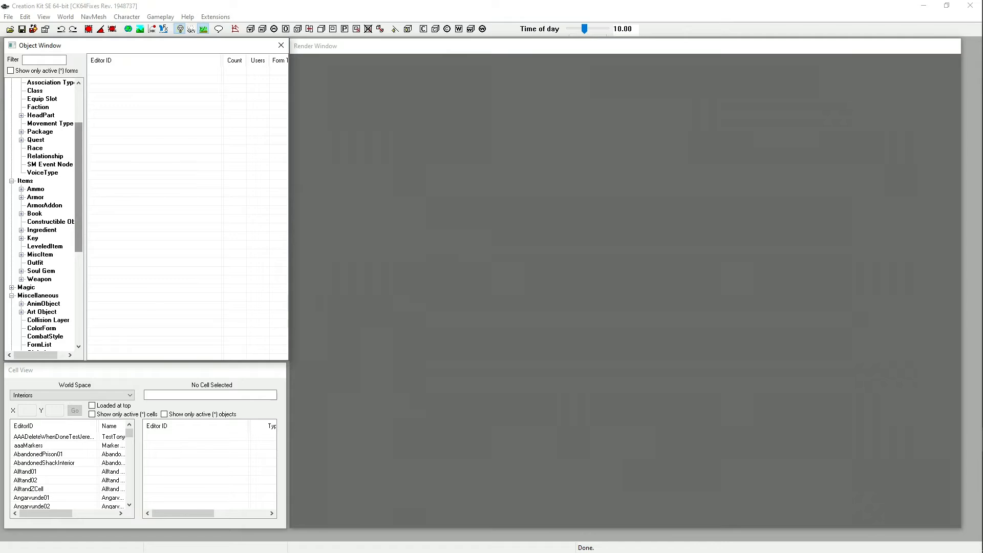
drag(78, 204, 79, 160)
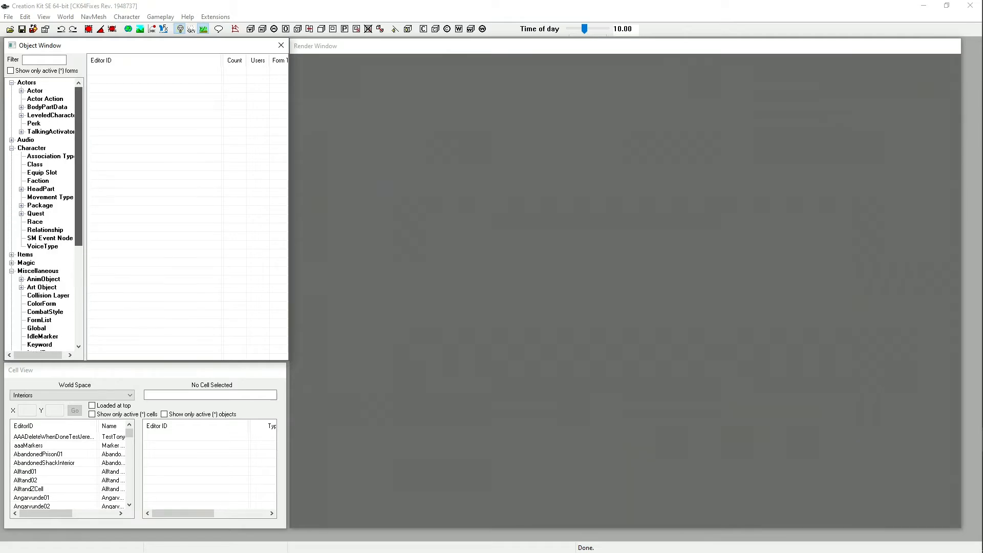
click(11, 148)
click(11, 82)
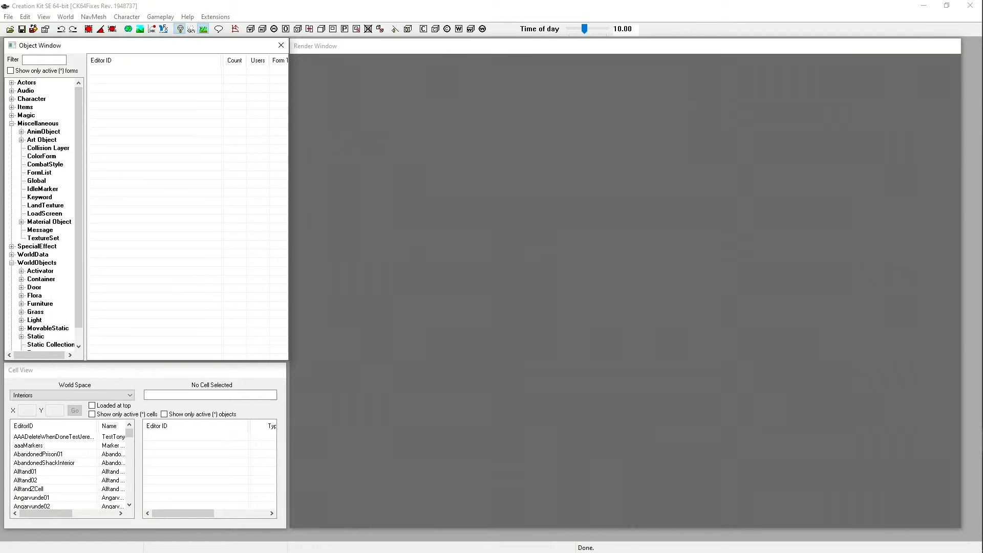
click(11, 123)
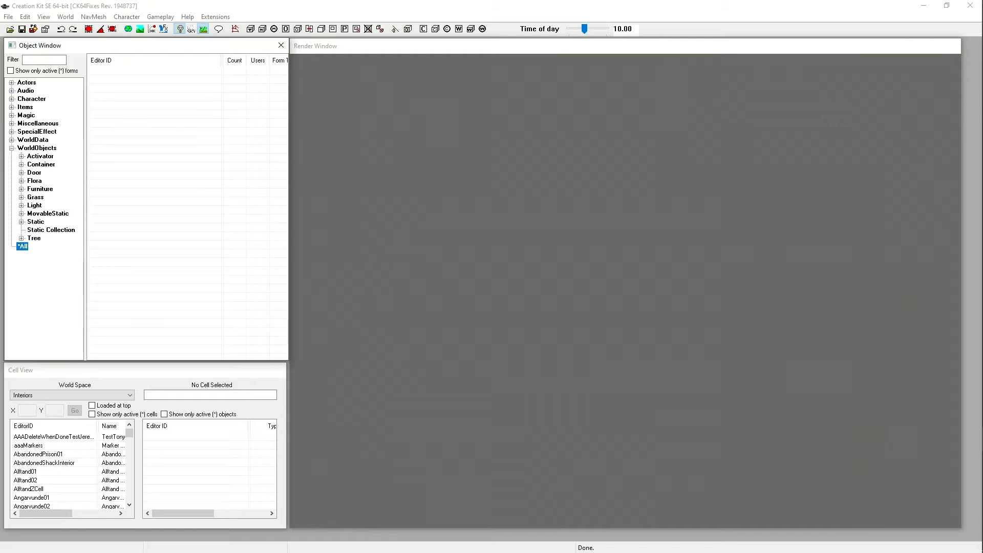
click(11, 148)
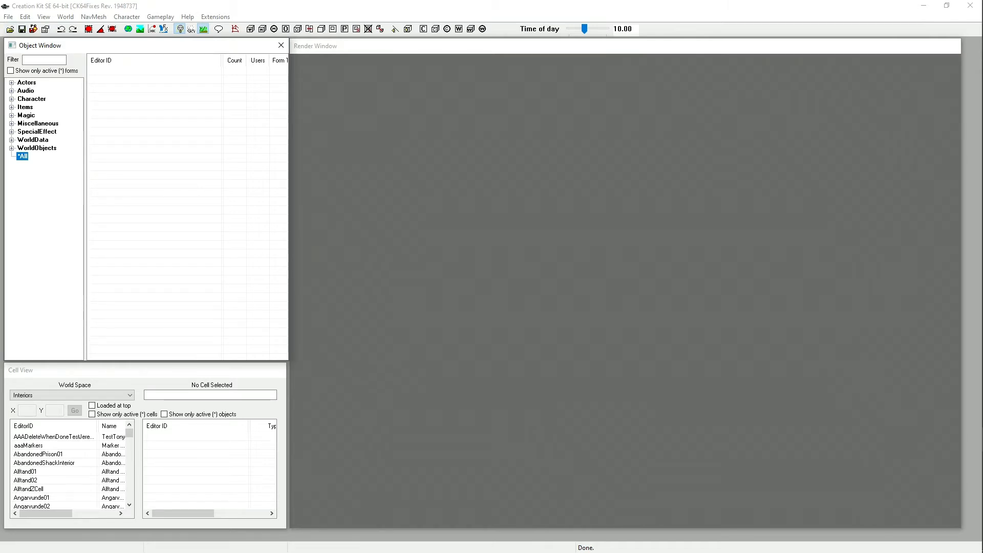
Step: Load the interior cell aaaMarkers into the Render Window and give that window focus
click(119, 29)
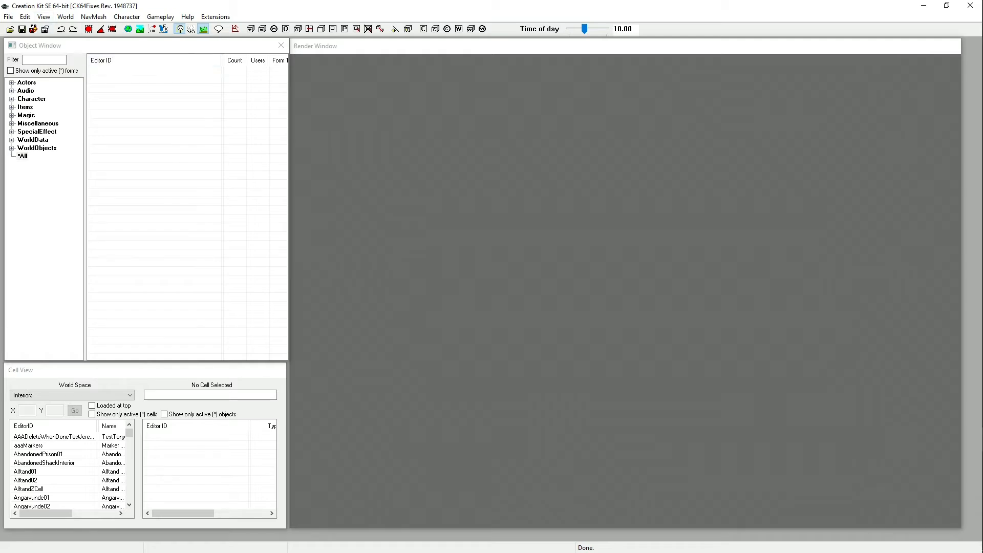
mouse_move(381, 50)
mouse_down()
mouse_move(394, 61)
mouse_move(381, 50)
mouse_up()
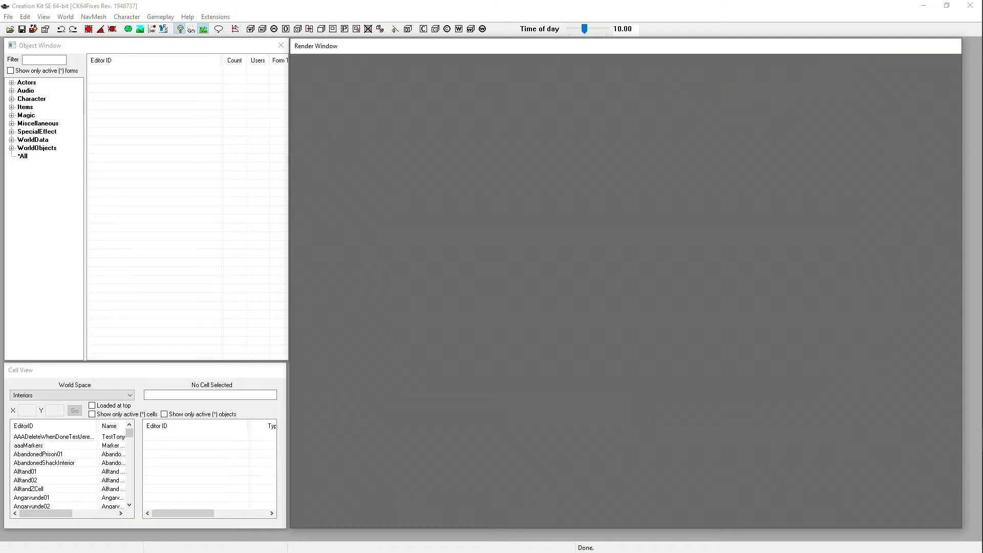
double_click(29, 445)
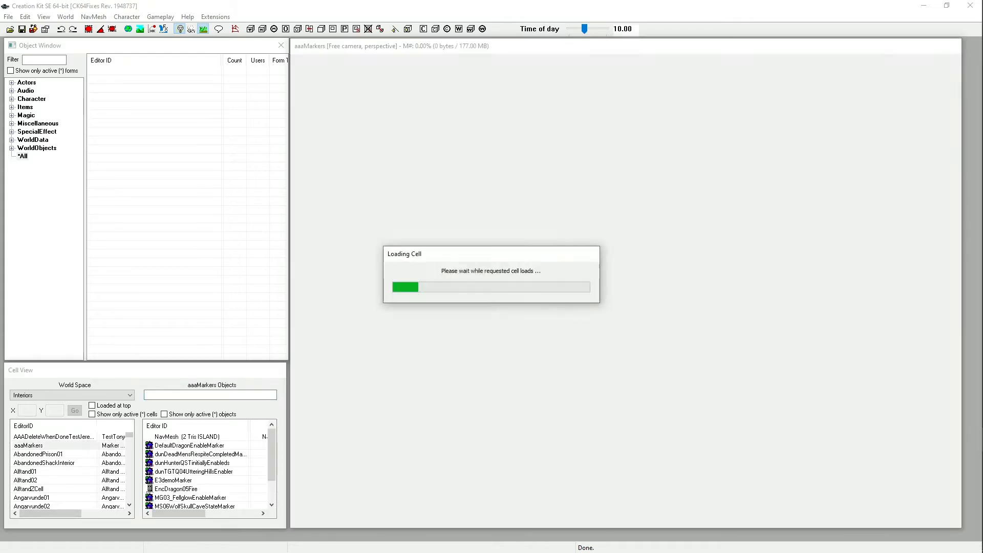
scroll(626, 291, down, 5)
click(626, 290)
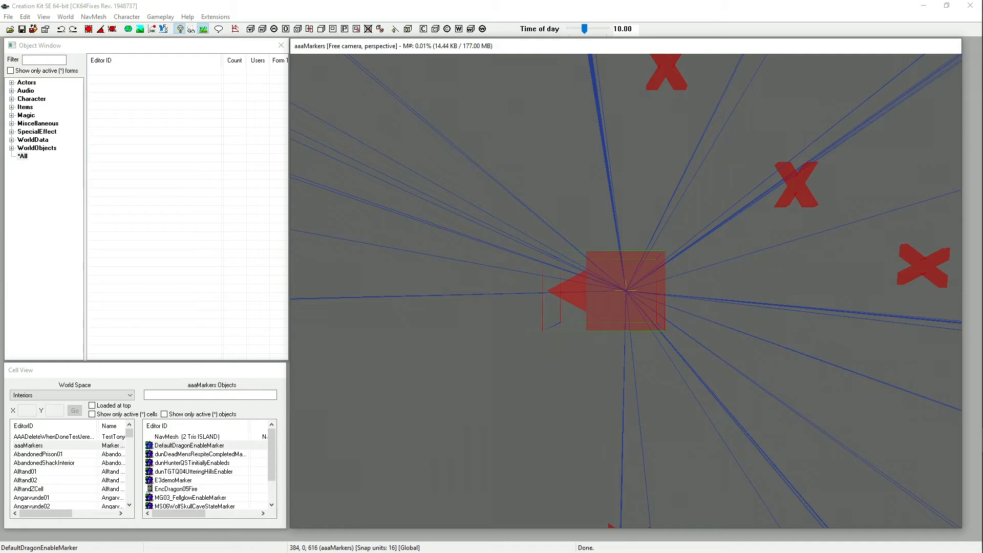
Step: Orbit around the DefaultDragonEnableMarker object and hide the markers in the Render Window, leaving the dragon in view
key(shift)
key(shift)
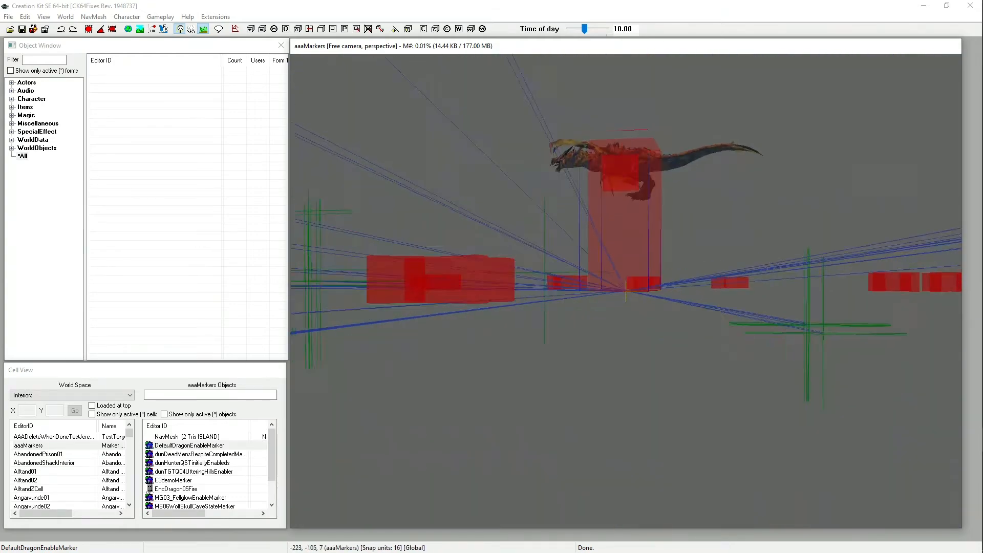
key(shift)
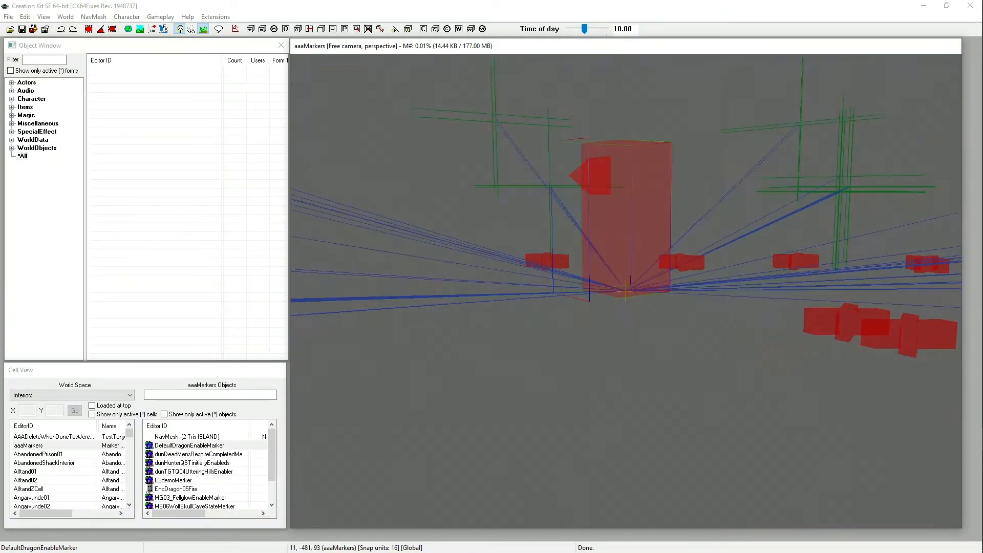
key(shift)
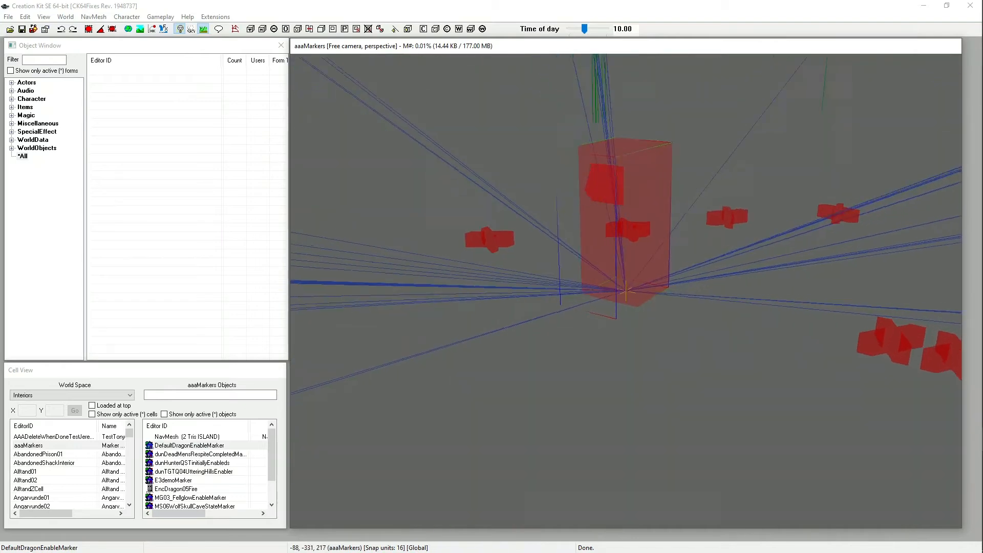
key(shift)
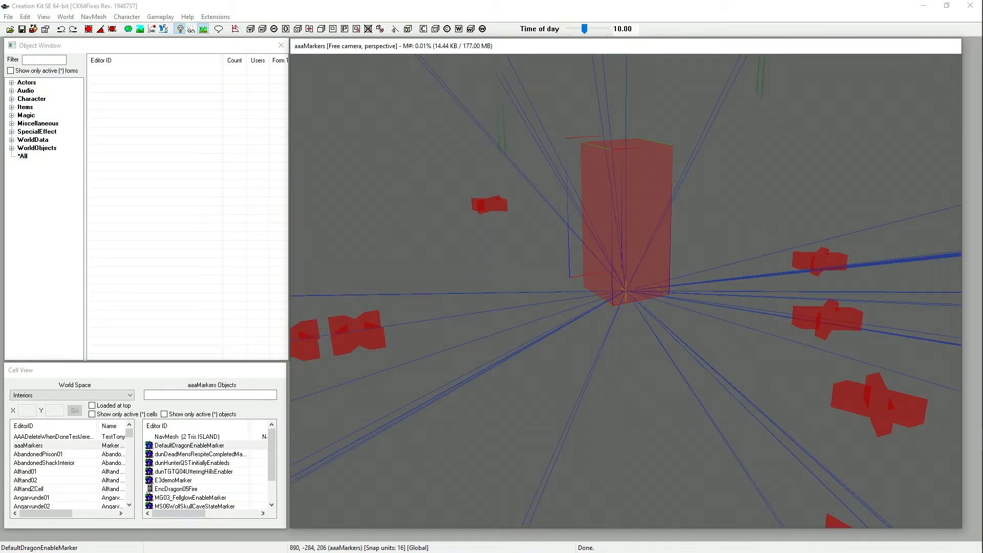
key(m)
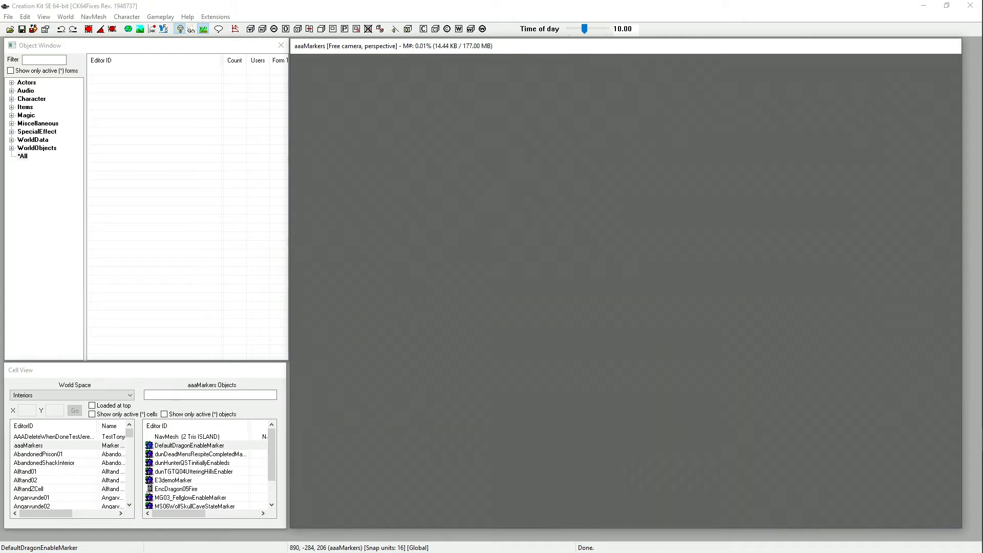
key(space)
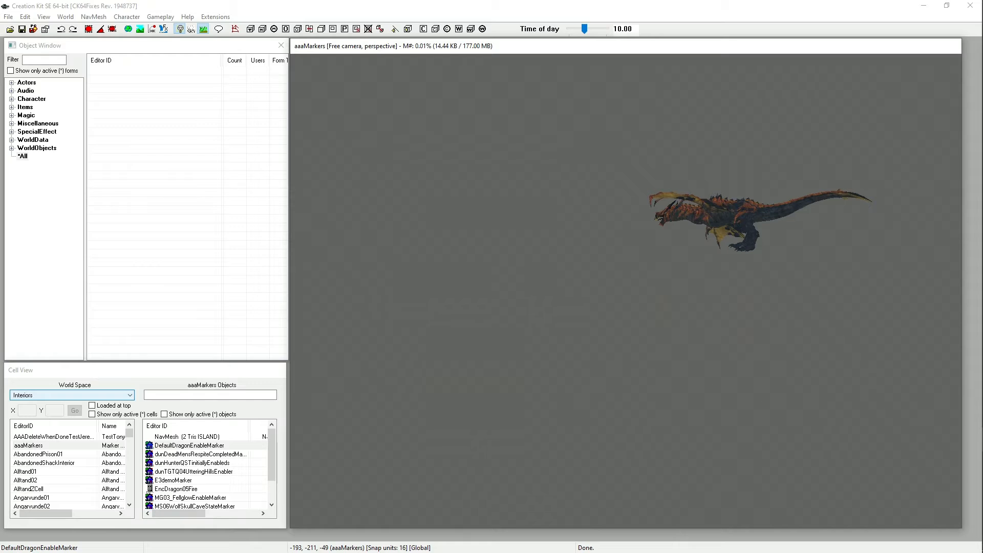
Step: Find the RiverwoodSleepingGiantInn cell in the Interiors list and load it into the Render Window
scroll(70, 467, down, 12)
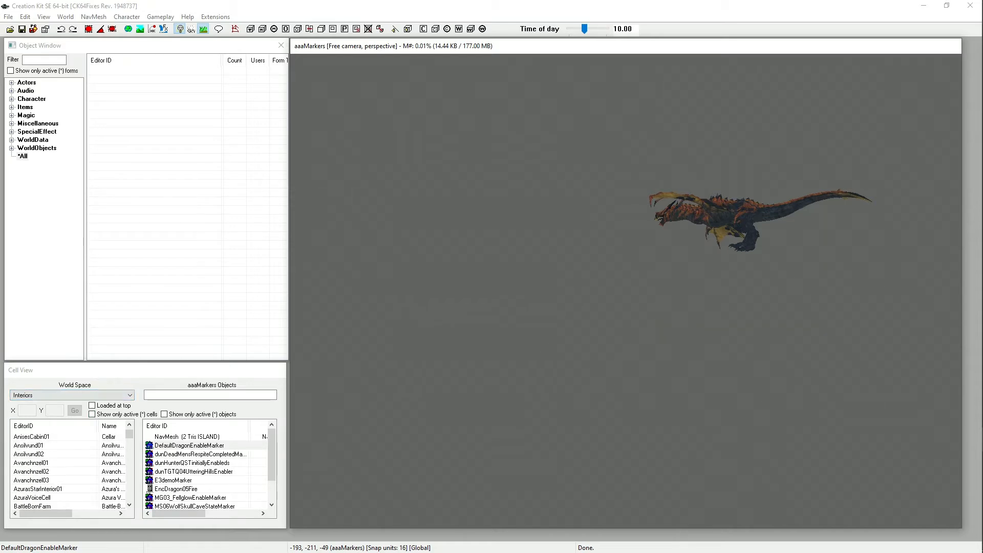
scroll(70, 467, down, 15)
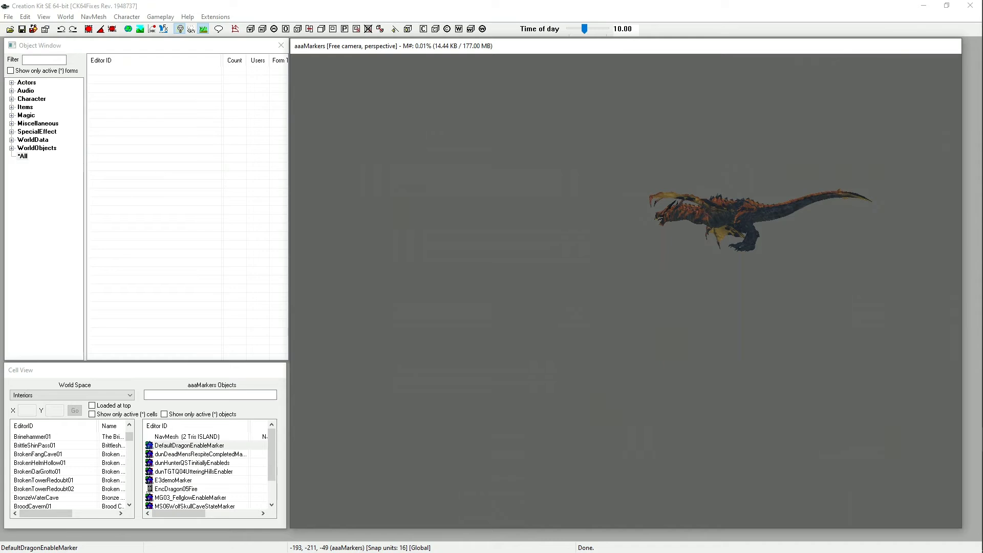
scroll(70, 466, down, 15)
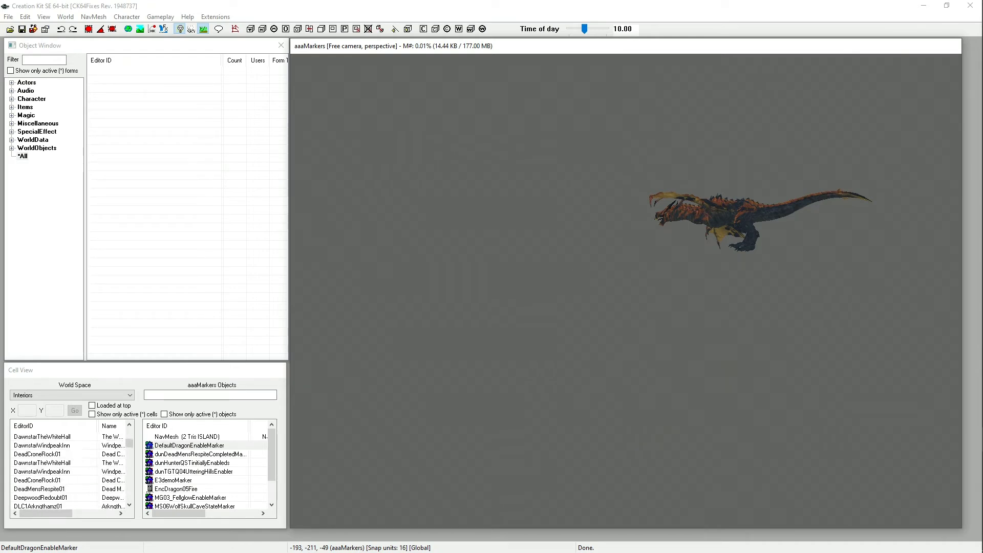
scroll(69, 467, down, 15)
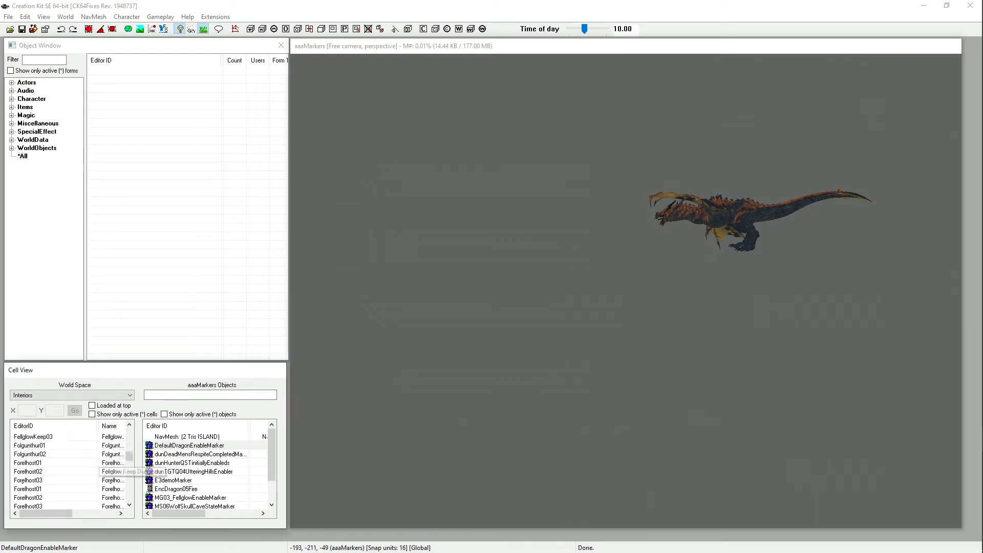
scroll(70, 467, down, 15)
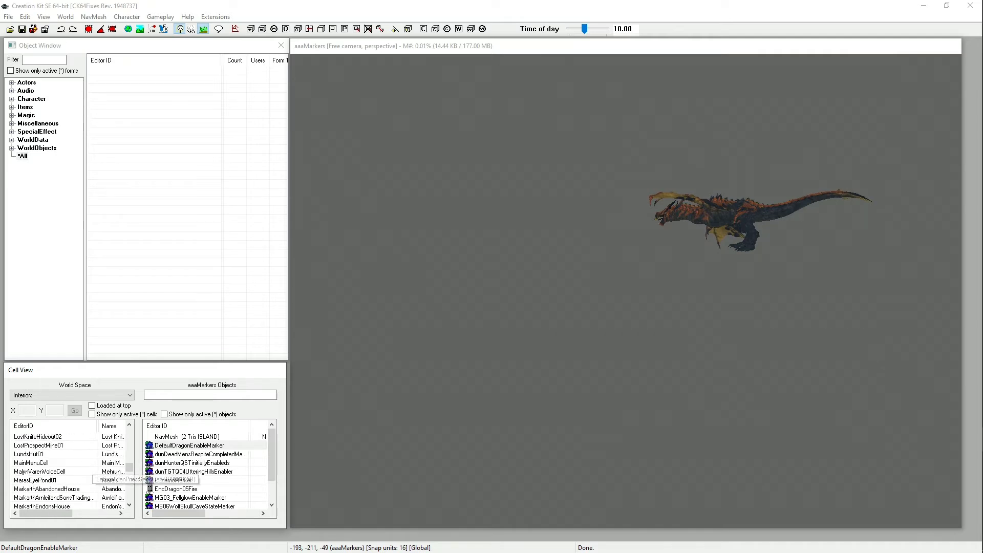
scroll(70, 467, down, 15)
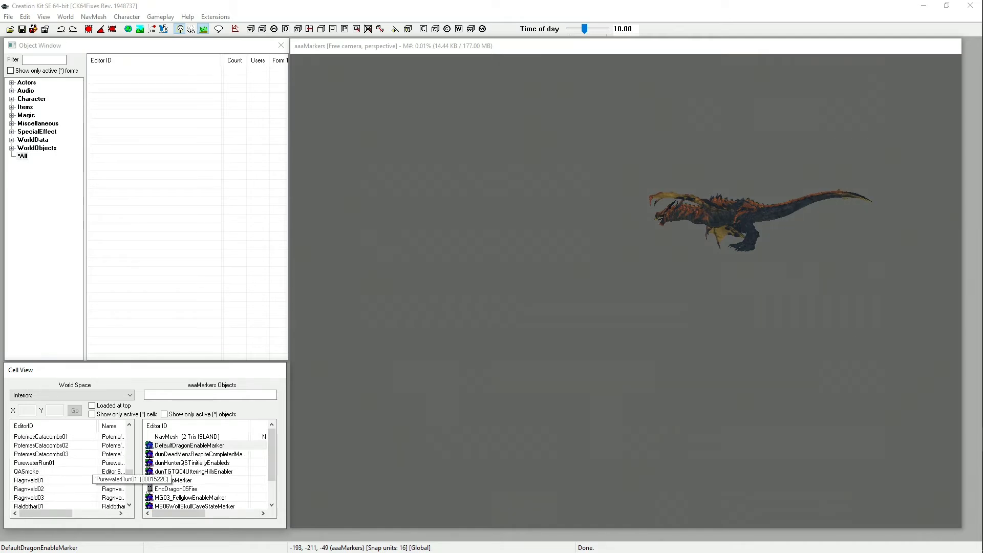
scroll(70, 467, down, 15)
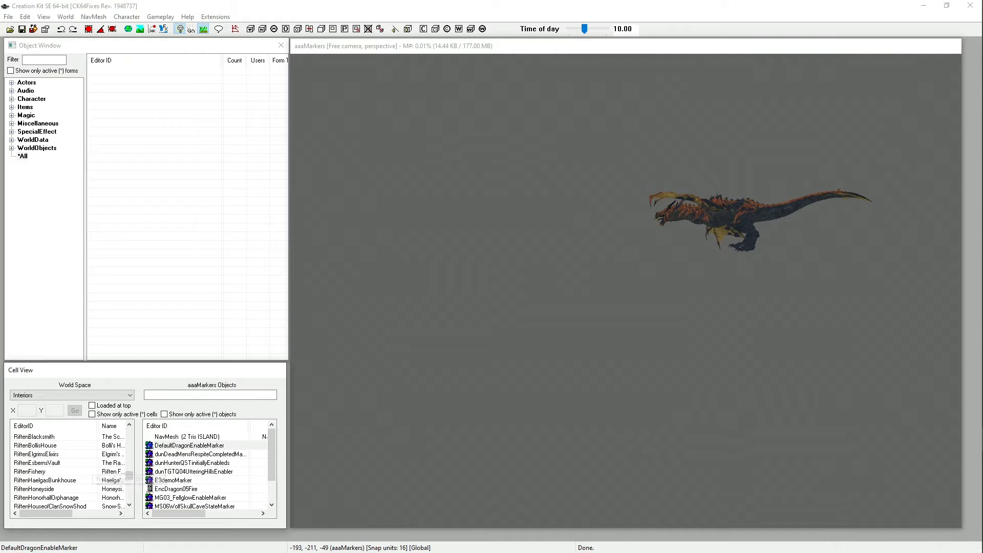
scroll(69, 467, up, 2)
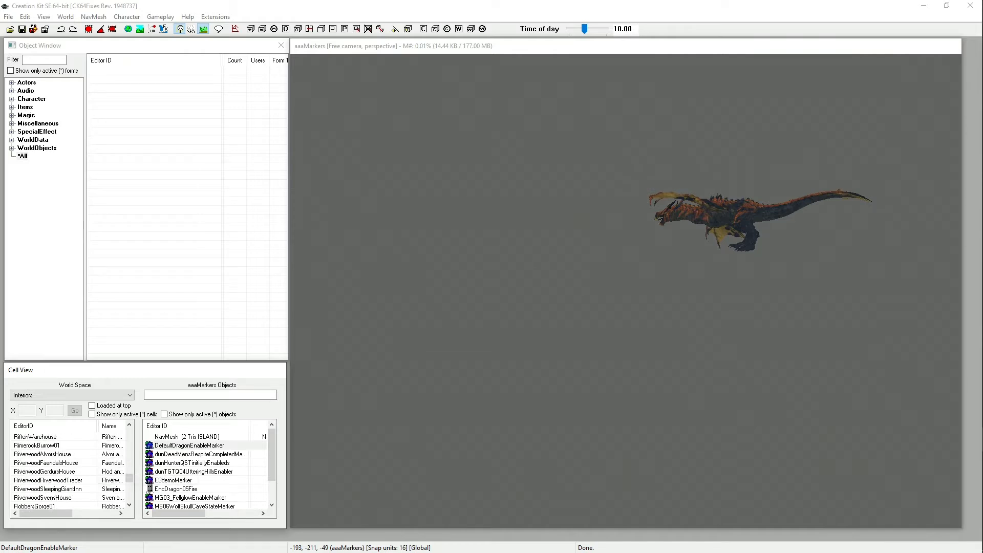
scroll(69, 467, down, 1)
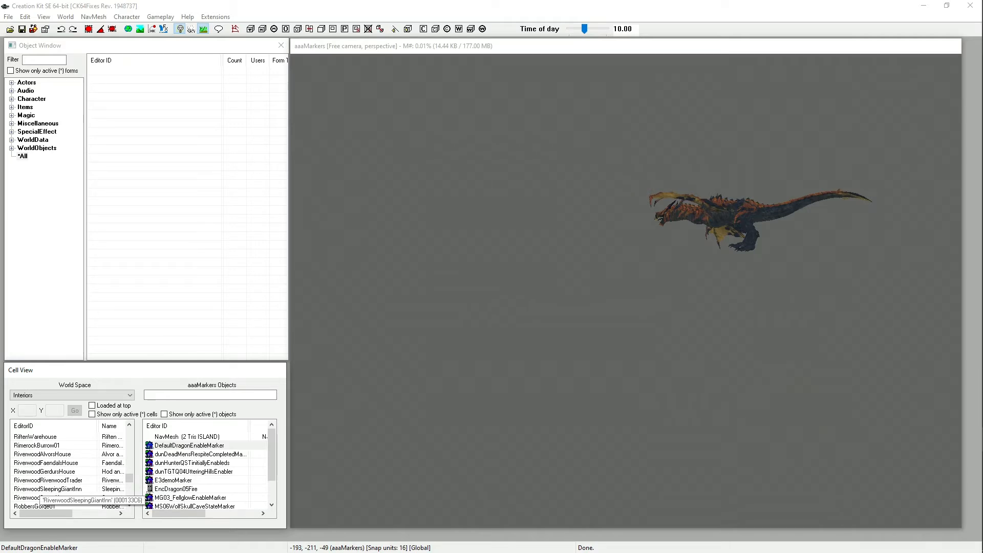
double_click(48, 489)
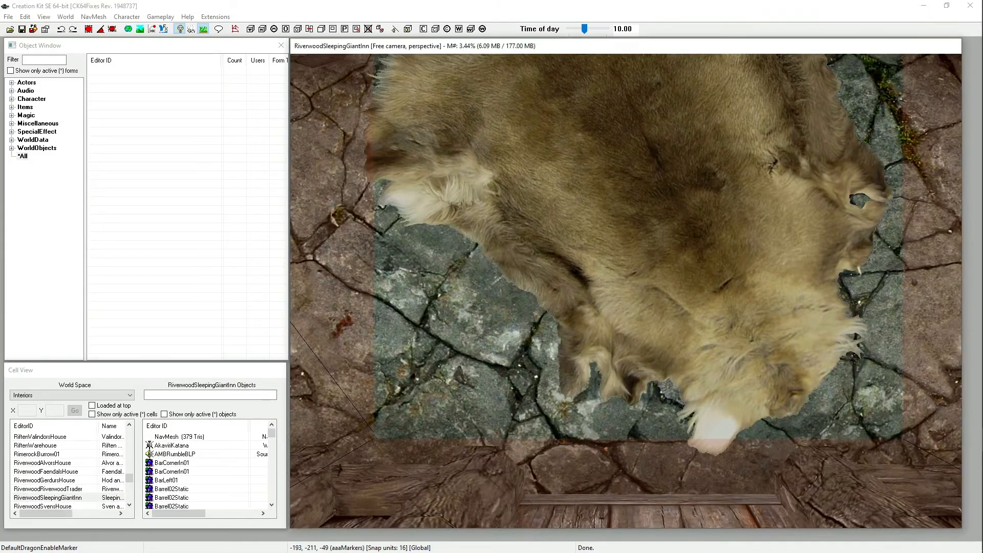
Step: Examine the Sleeping Giant Inn's interior, from the roof beams down to the bar counter and fire pit
scroll(626, 291, down, 10)
middle_drag(625, 205, 717, 328)
shift+middle_drag(626, 291, 834, 440)
shift+middle_drag(625, 291, 589, 154)
scroll(625, 291, up, 5)
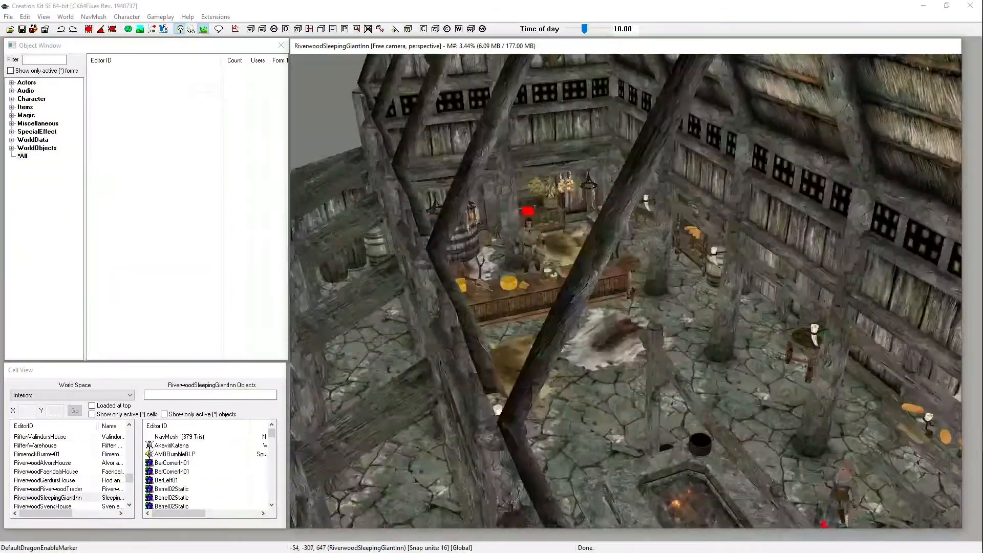
shift+middle_drag(626, 291, 694, 385)
shift+middle_drag(626, 290, 522, 230)
scroll(626, 291, up, 4)
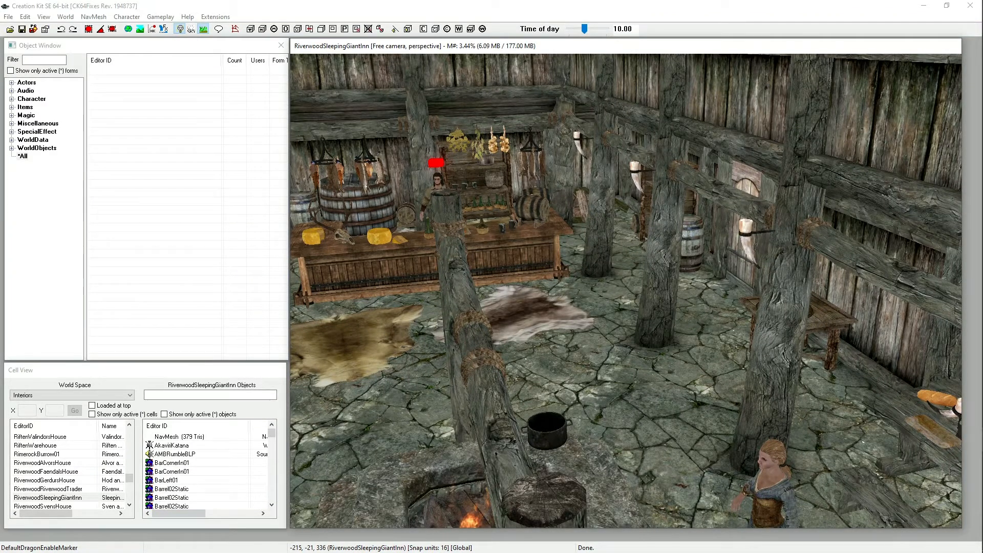
Step: Show the sky around the inn, hide it again and bring the woman beside the fire pit into view
scroll(626, 290, down, 5)
shift+middle_drag(625, 291, 676, 353)
scroll(626, 291, down, 5)
shift+middle_drag(626, 291, 732, 404)
click(191, 29)
shift+middle_drag(626, 291, 702, 359)
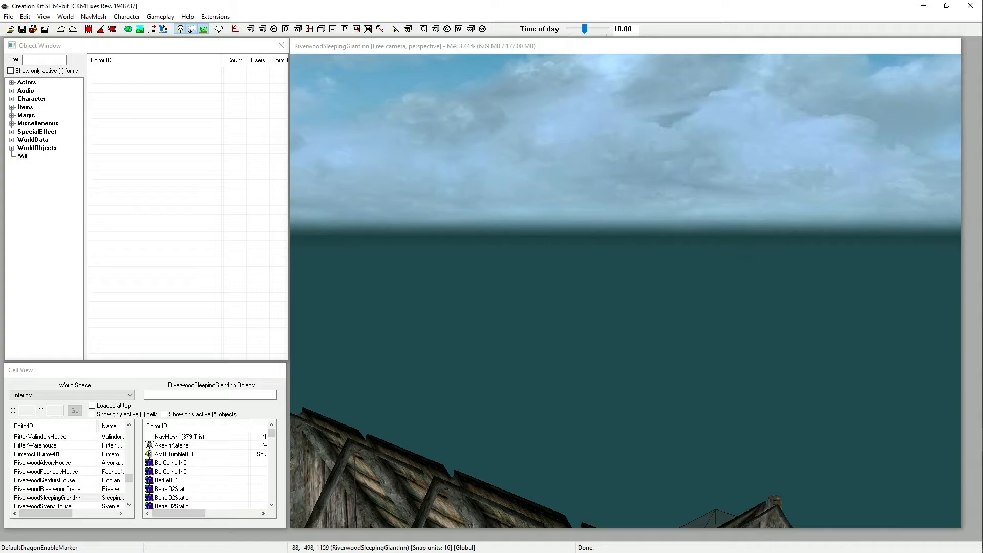
click(192, 29)
shift+middle_drag(605, 390, 625, 154)
middle_drag(625, 359, 625, 277)
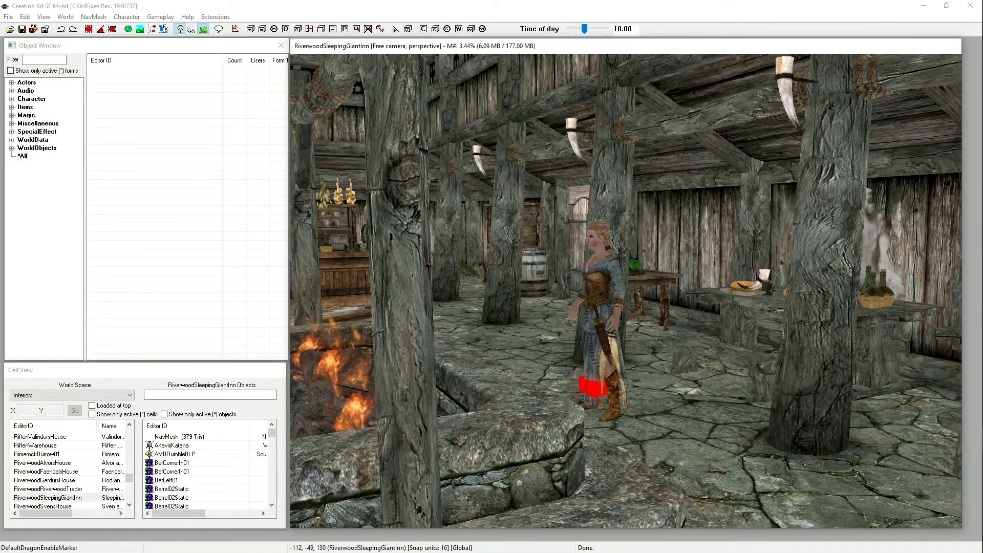
Step: Look through the available world spaces in the Cell View, keeping Interiors as the current one
click(72, 395)
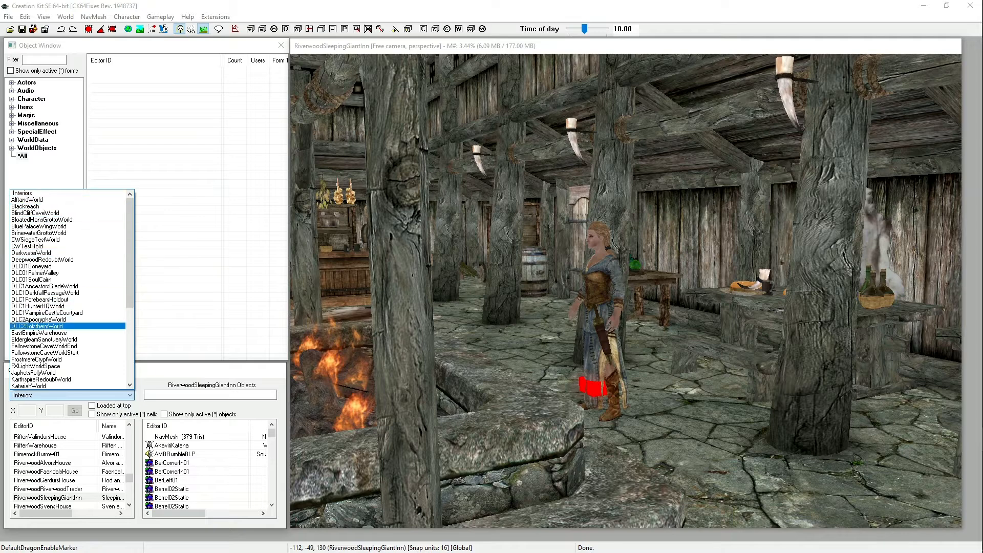
scroll(52, 233, down, 3)
scroll(51, 233, down, 4)
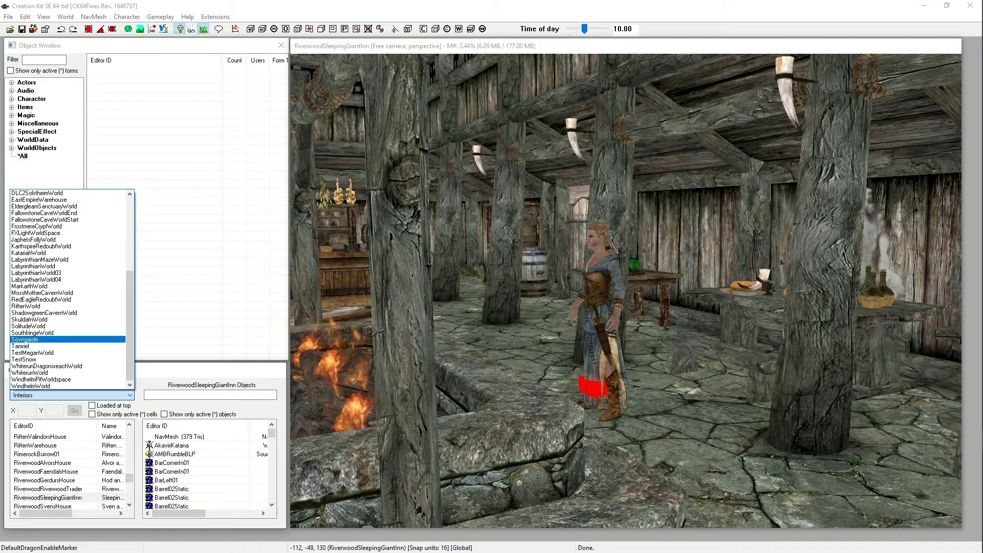
click(52, 342)
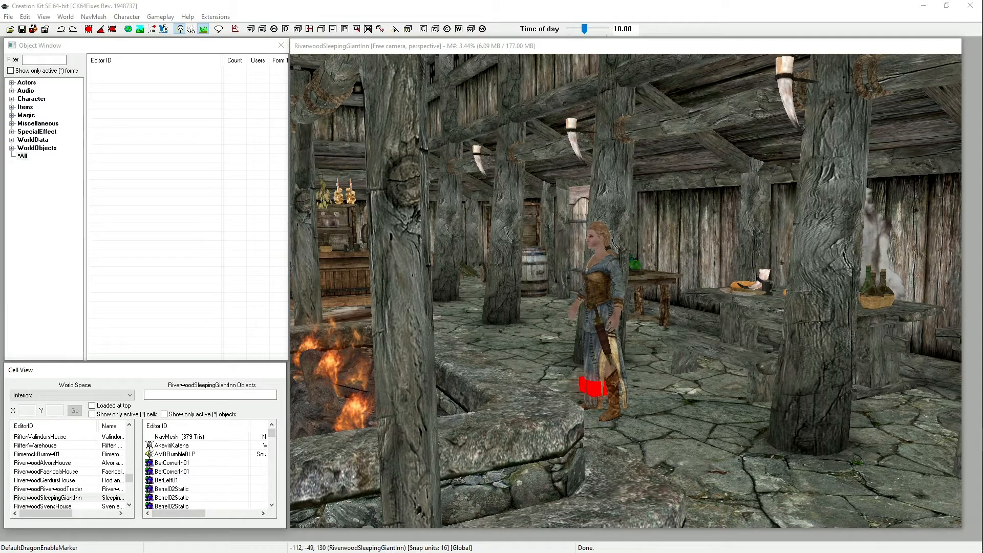
Step: Toggle the Render Window's bright light and markers, leaving the inn in its own lighting with markers hidden
click(604, 308)
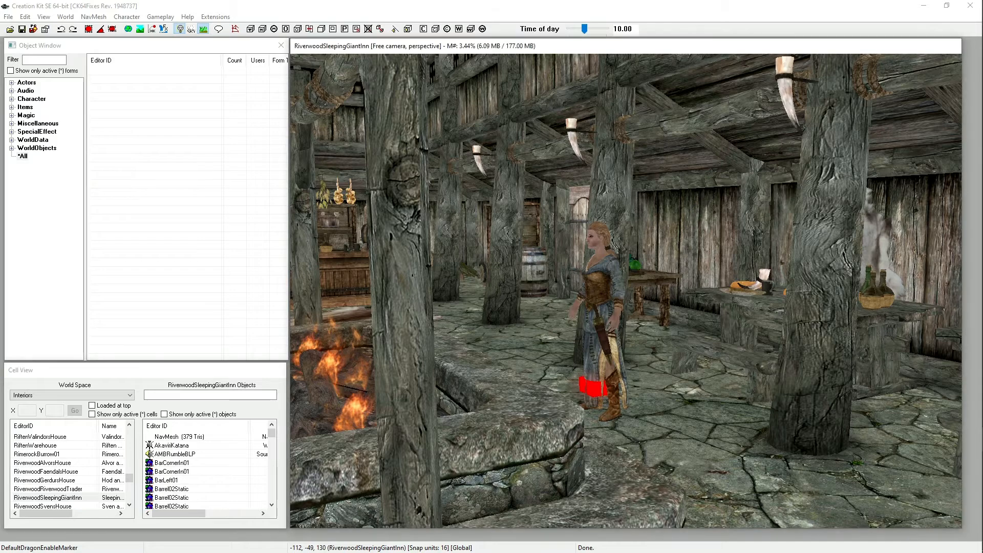
key(a)
key(a)
key(a)
key(a)
key(a)
key(a)
key(a)
key(m)
key(m)
key(m)
key(m)
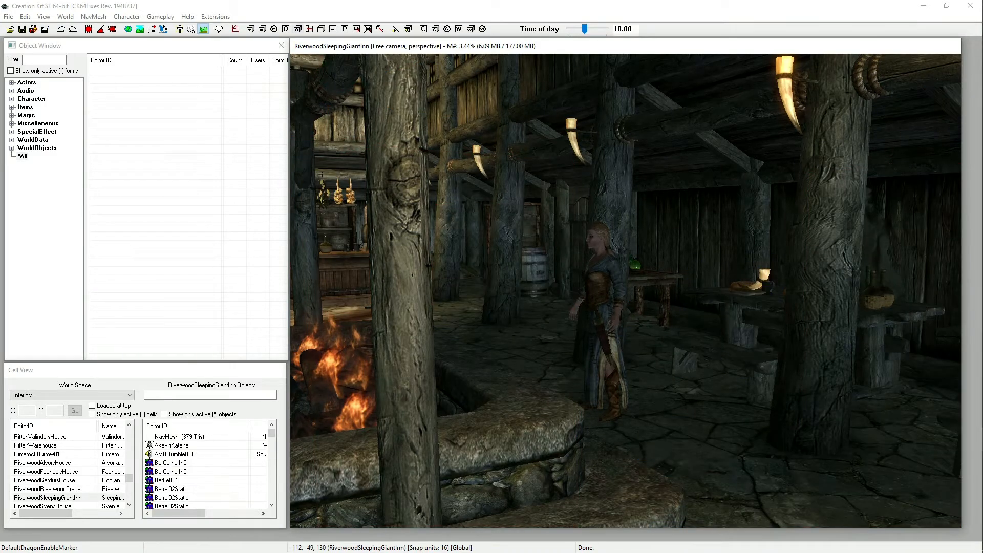
Step: Select the inn's stone fire pit, FarmIntLHFirePit03, and review its Reference properties, accepting them without changing any values
middle_drag(625, 291, 727, 307)
click(624, 341)
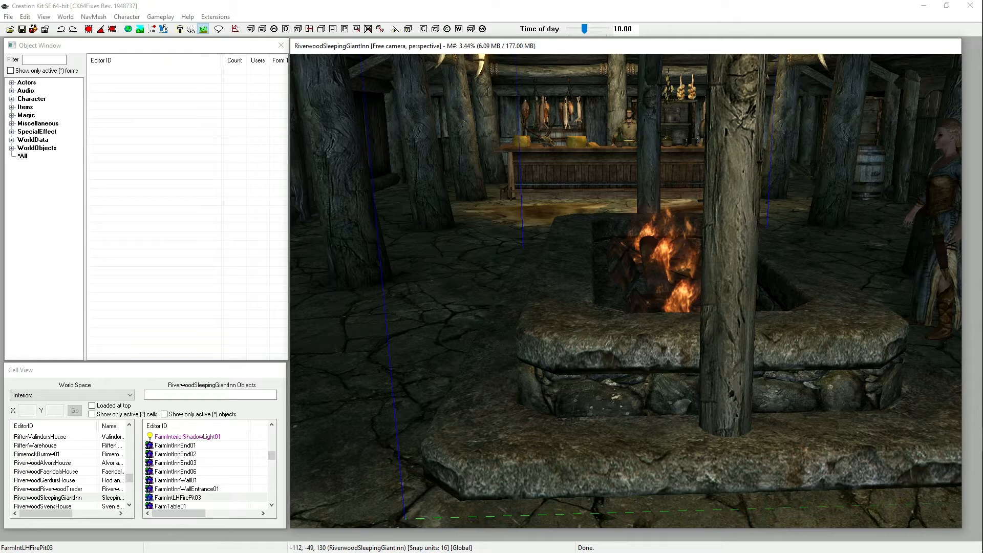
right_click(562, 301)
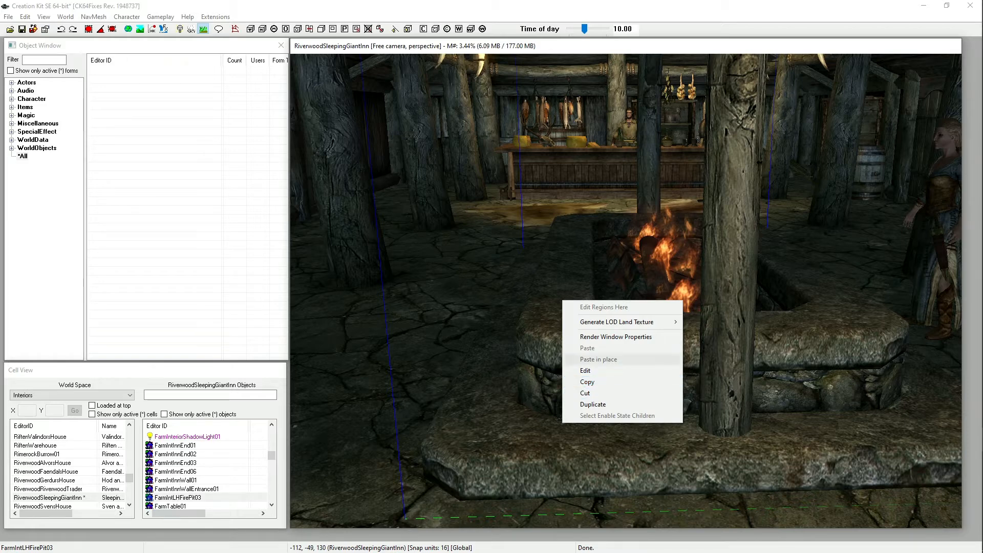
click(585, 371)
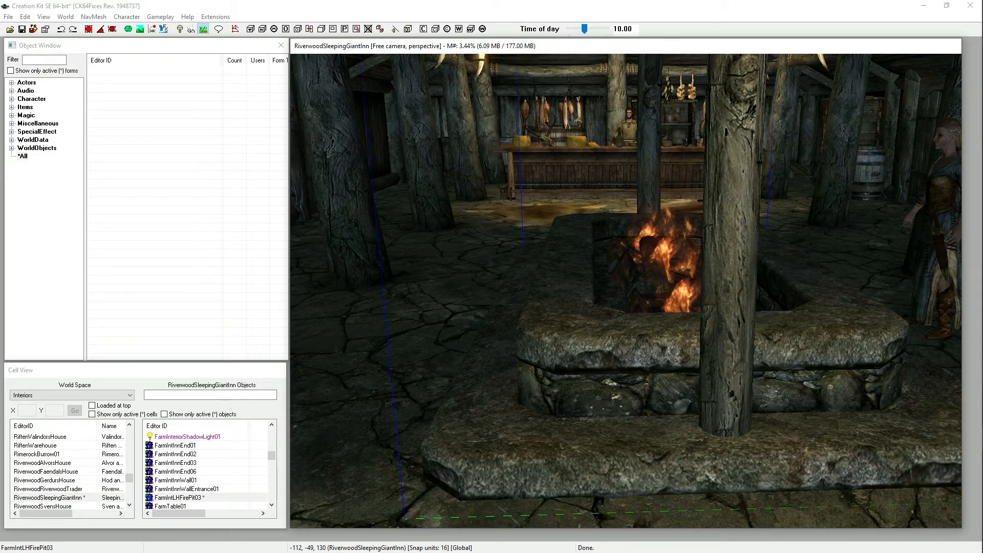
double_click(585, 358)
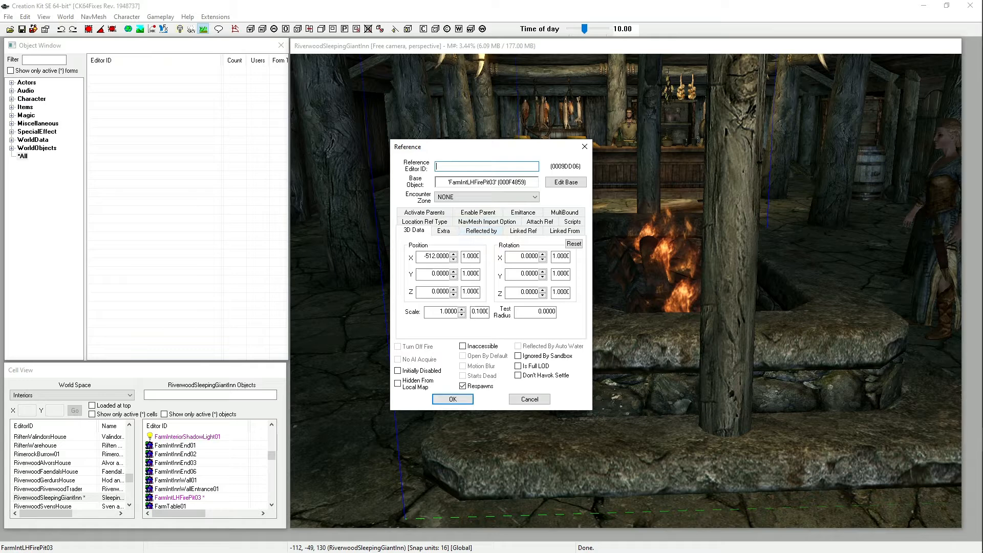
click(452, 399)
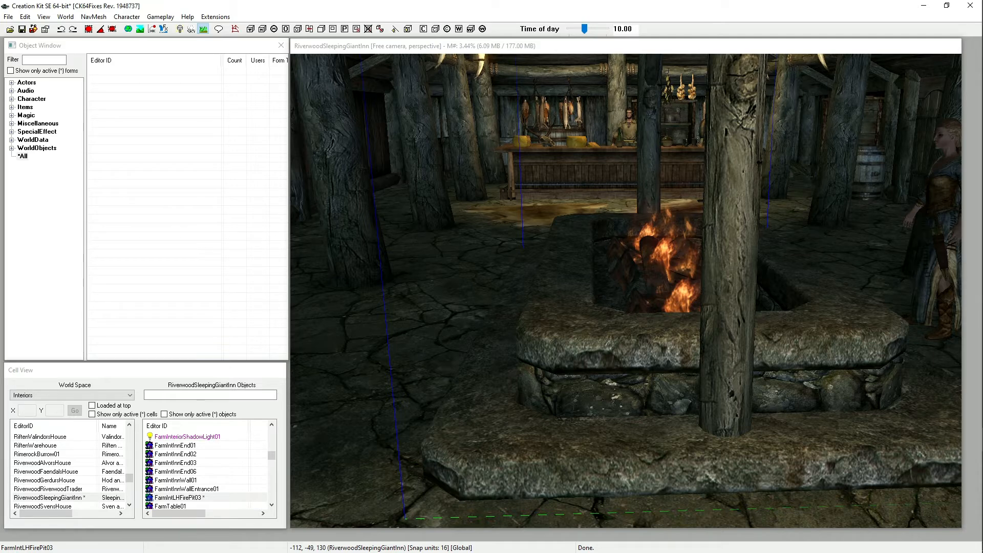
Step: Review the Render Window preferences, including the reference and camera movement settings, and close them without changes
right_click(454, 213)
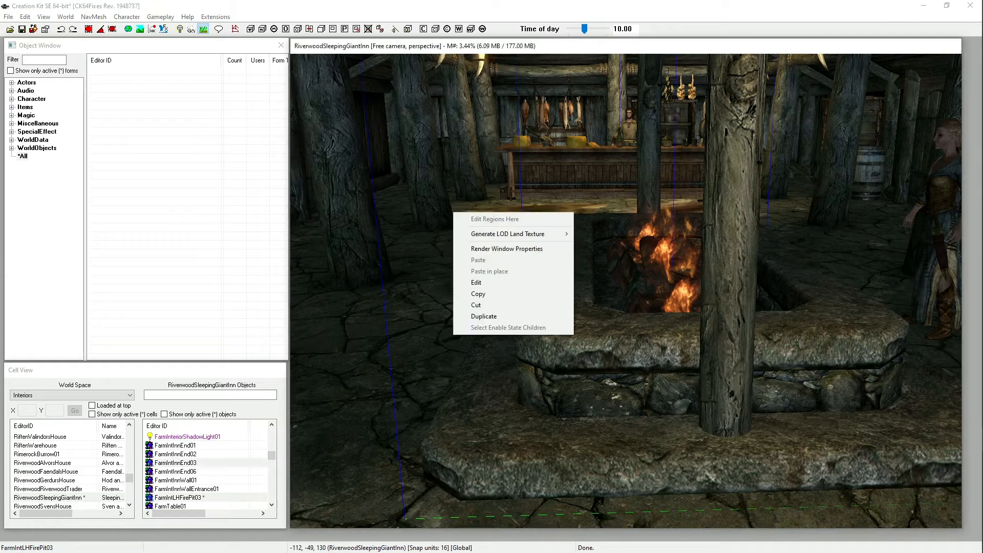
click(507, 249)
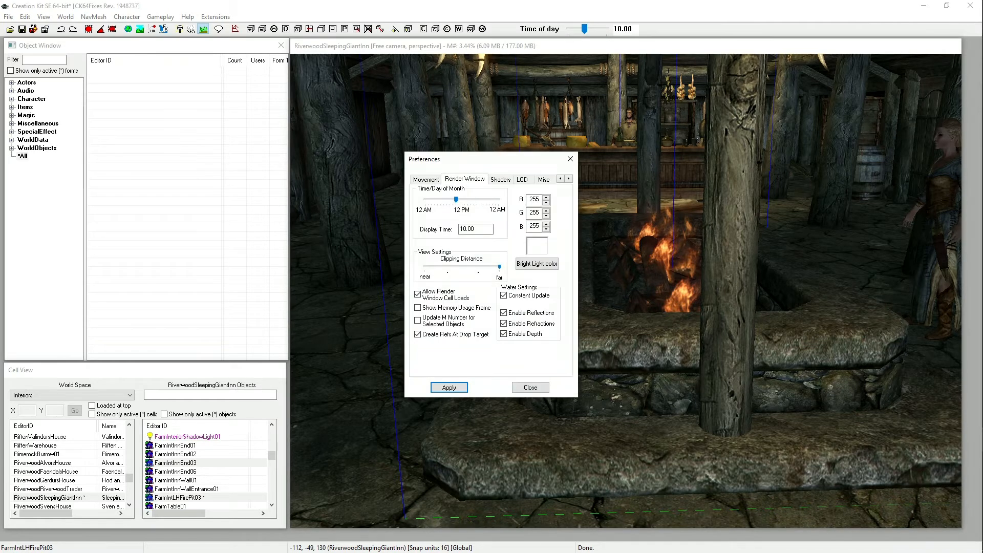
click(426, 180)
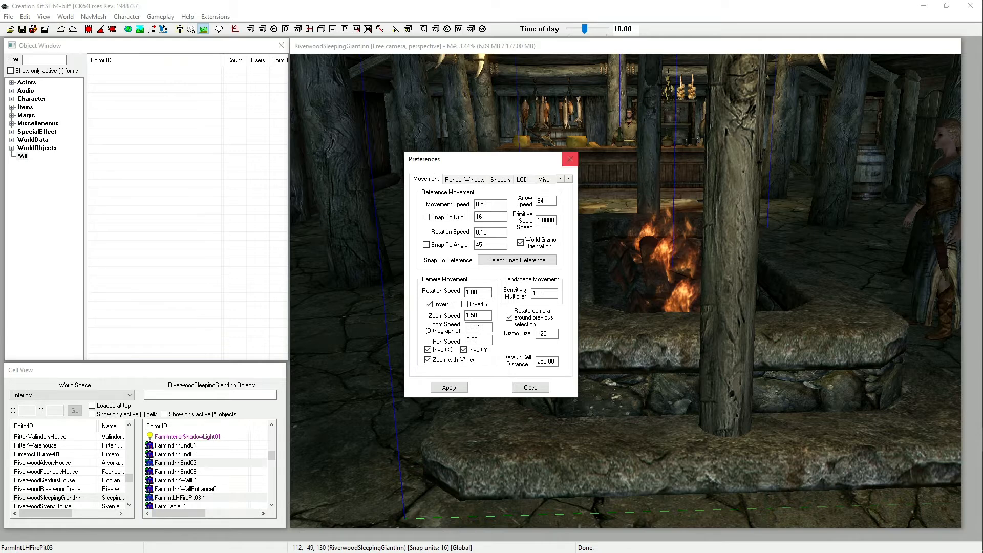
click(570, 159)
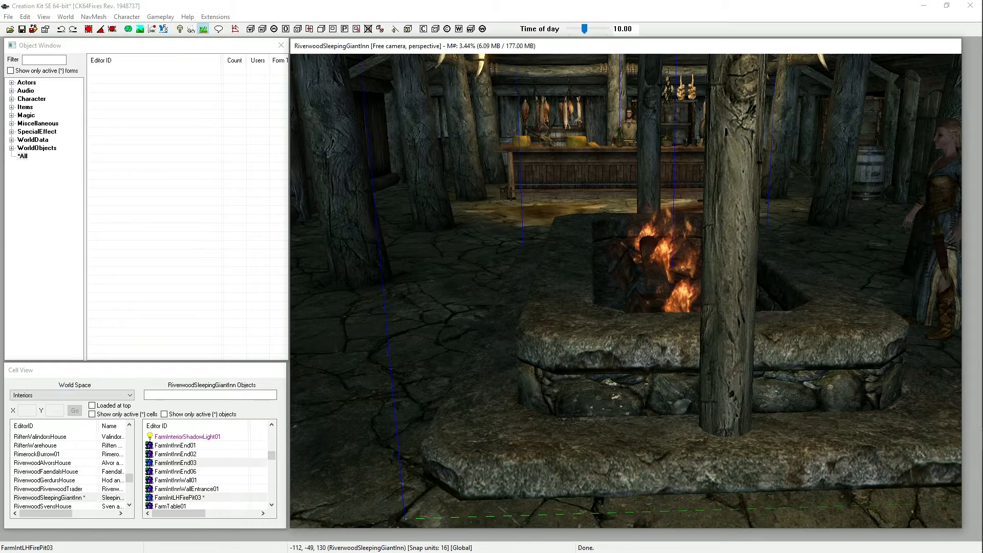
Step: Keep Interiors as the world space and slightly reposition the Object Window and Cell View windows
click(72, 395)
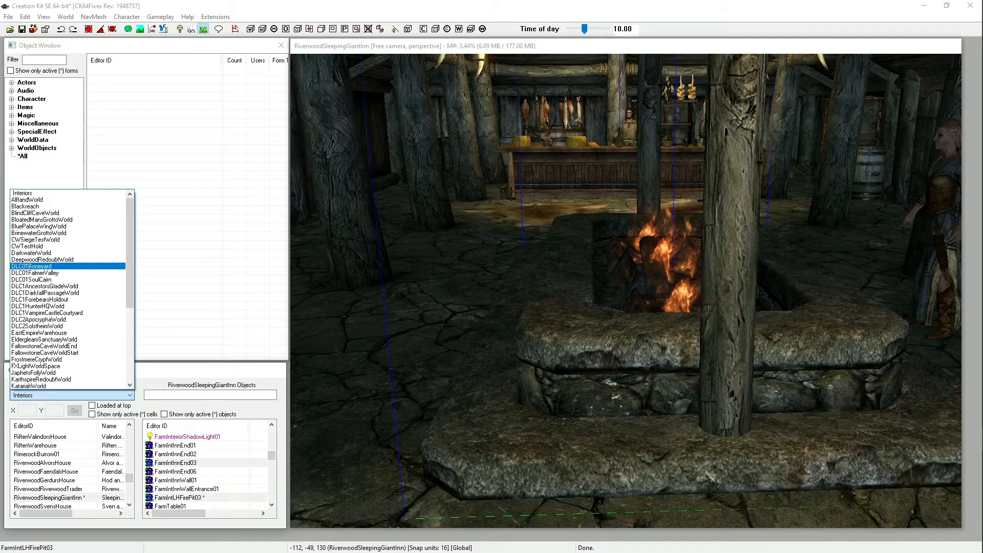
click(61, 193)
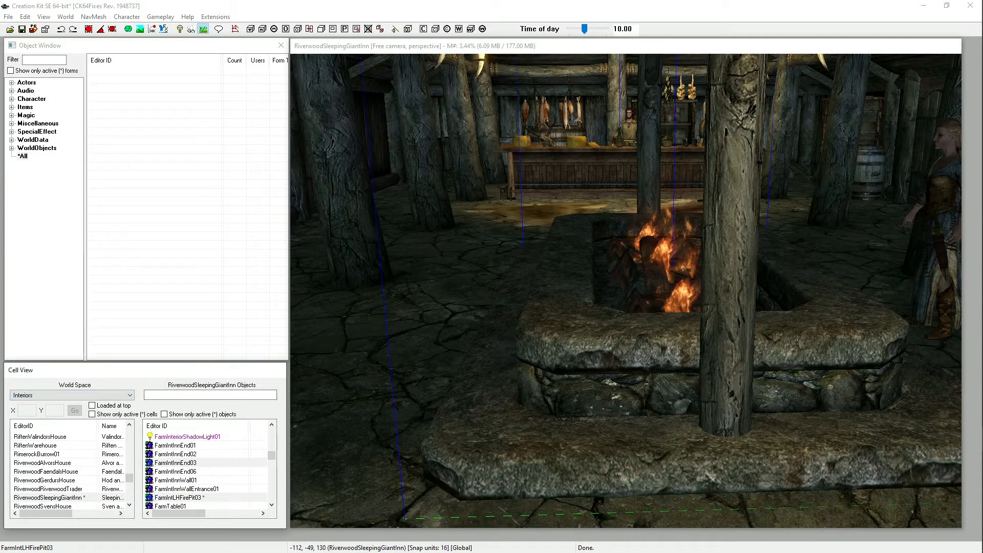
mouse_move(79, 46)
mouse_down()
mouse_move(87, 46)
mouse_move(70, 48)
mouse_up()
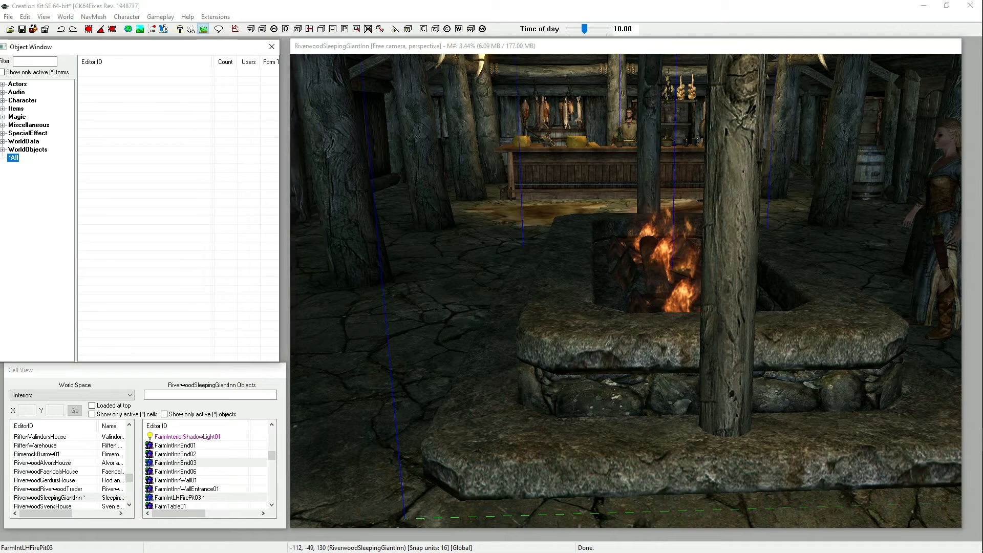
drag(119, 373, 115, 375)
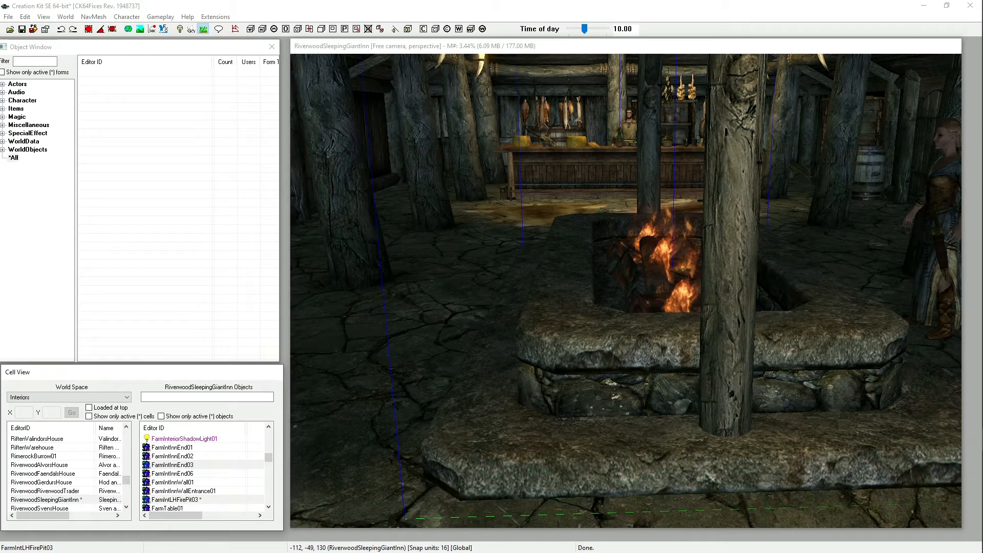
drag(113, 51, 109, 52)
drag(123, 54, 119, 50)
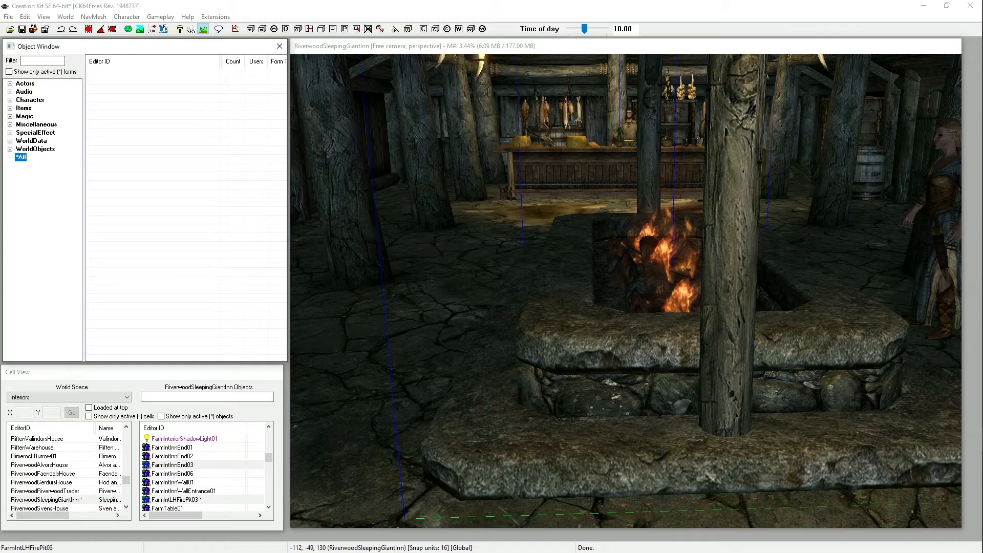
Step: Expand the Actors category and its Actor branch in the Object Window
click(10, 83)
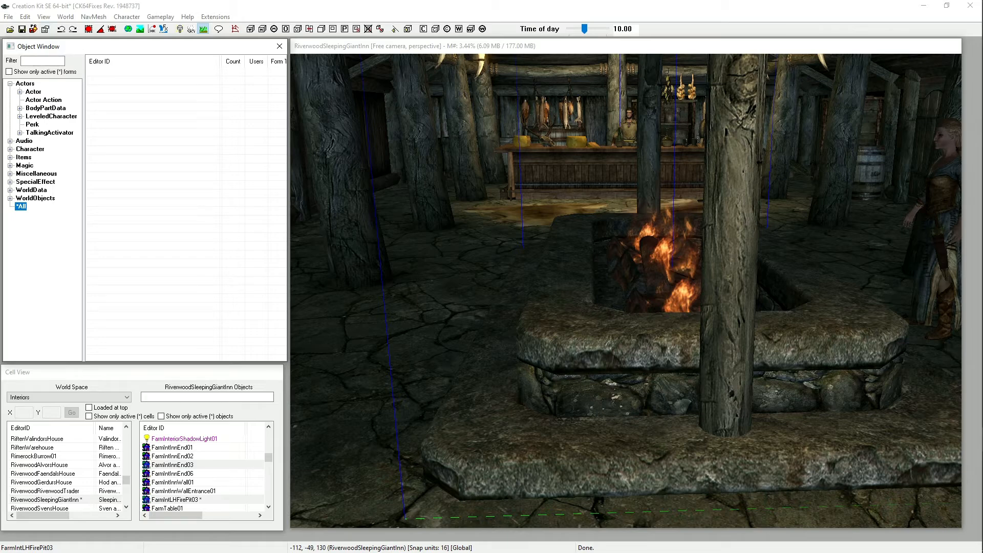
click(19, 92)
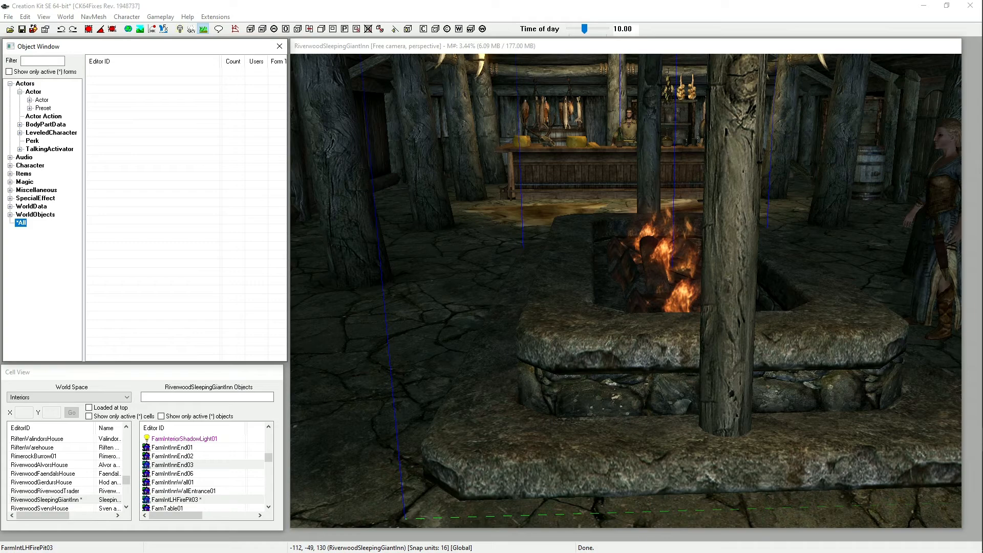
Step: Select DelphineREF in the Render Window and bring the innkeeper behind the bar counter into close view
middle_drag(665, 230, 487, 272)
scroll(488, 272, up, 3)
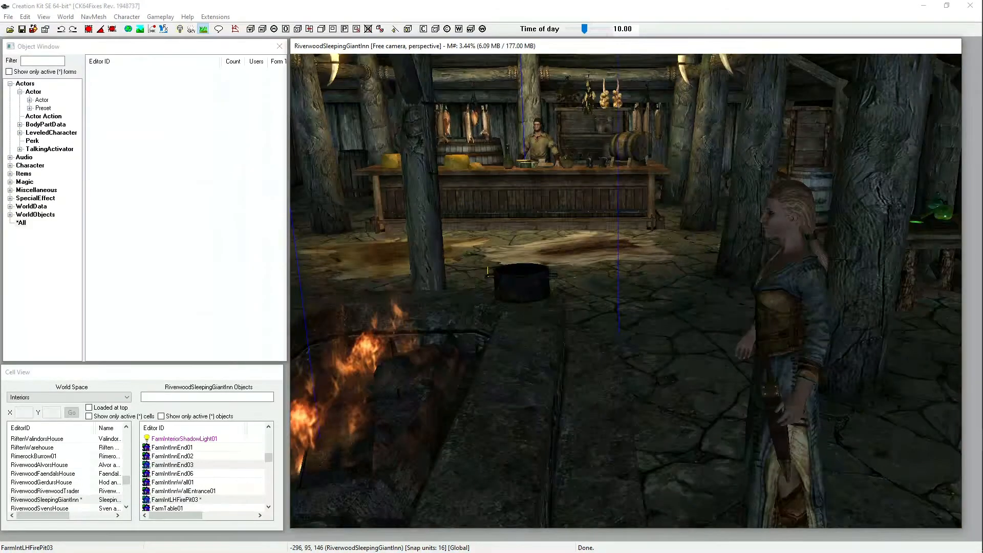
click(778, 307)
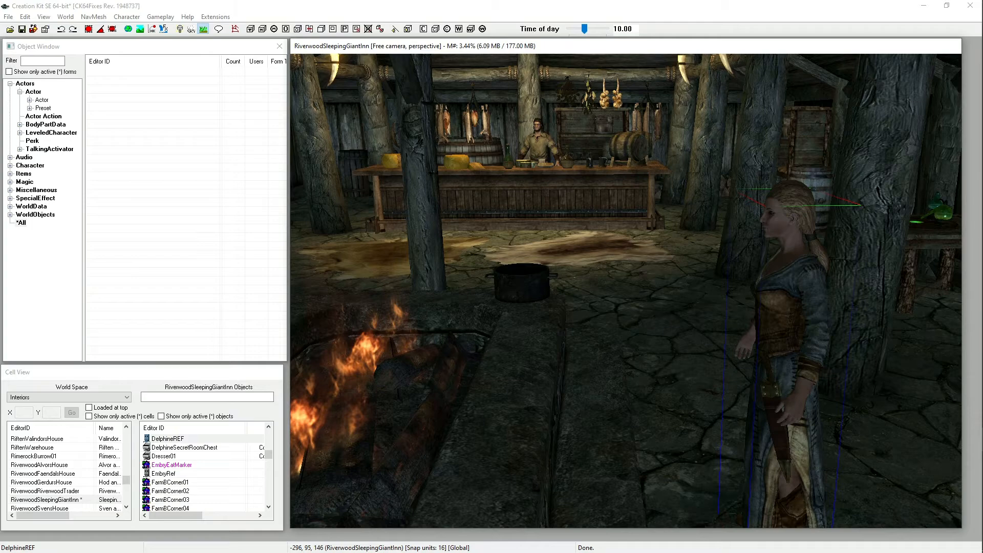
scroll(626, 291, up, 6)
middle_drag(626, 245, 626, 400)
scroll(626, 399, up, 2)
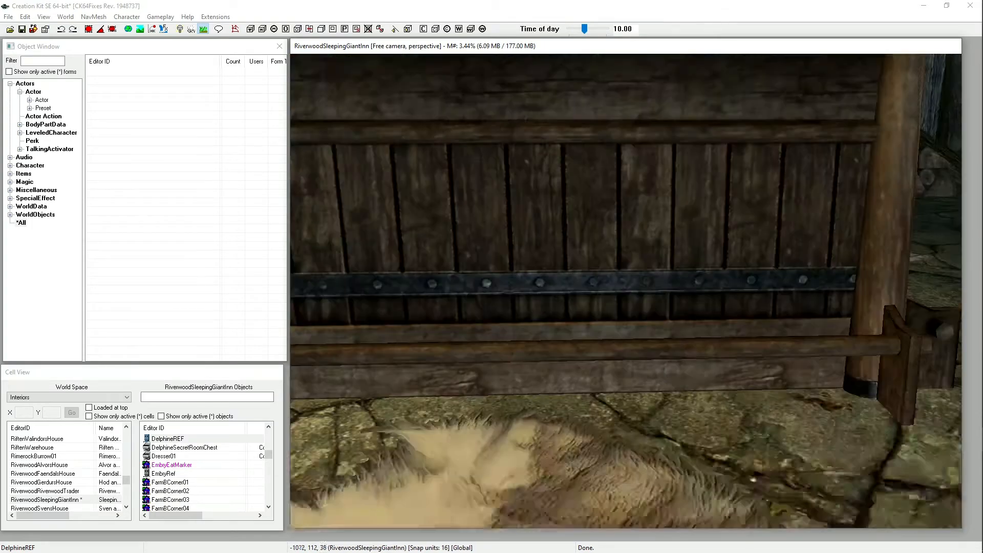
scroll(626, 291, down, 3)
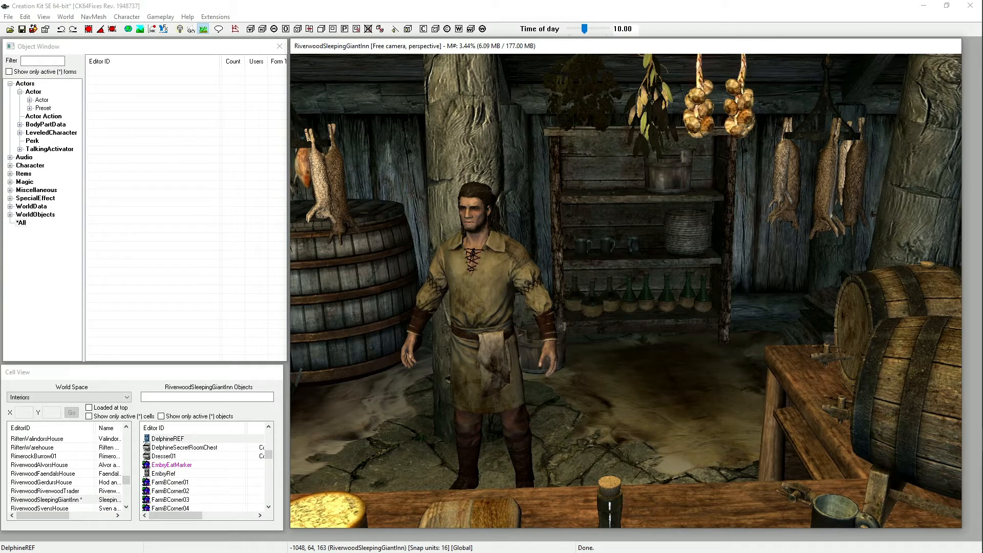
Step: Expand the inner Actor branch to its race subcategories and look through the whole list of races
click(10, 83)
click(9, 83)
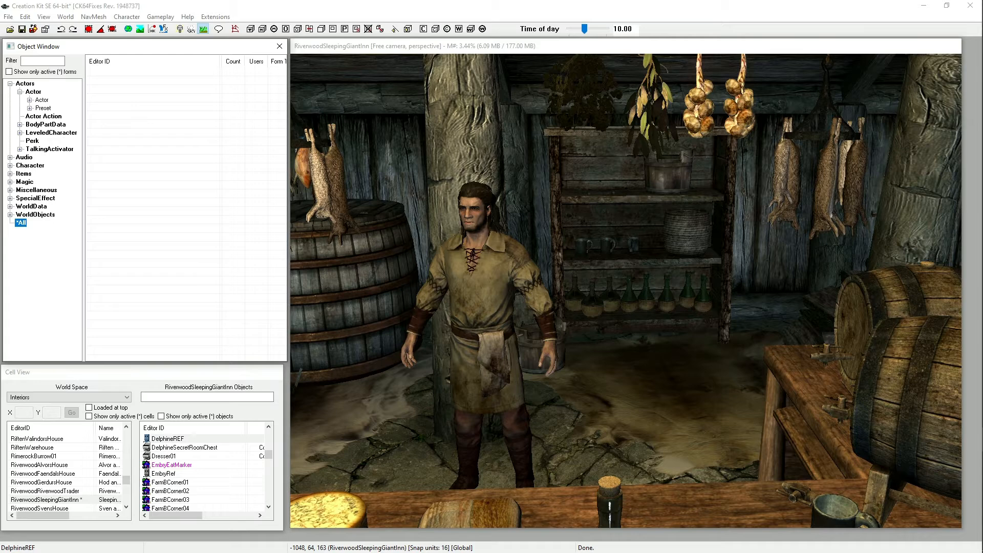
click(29, 100)
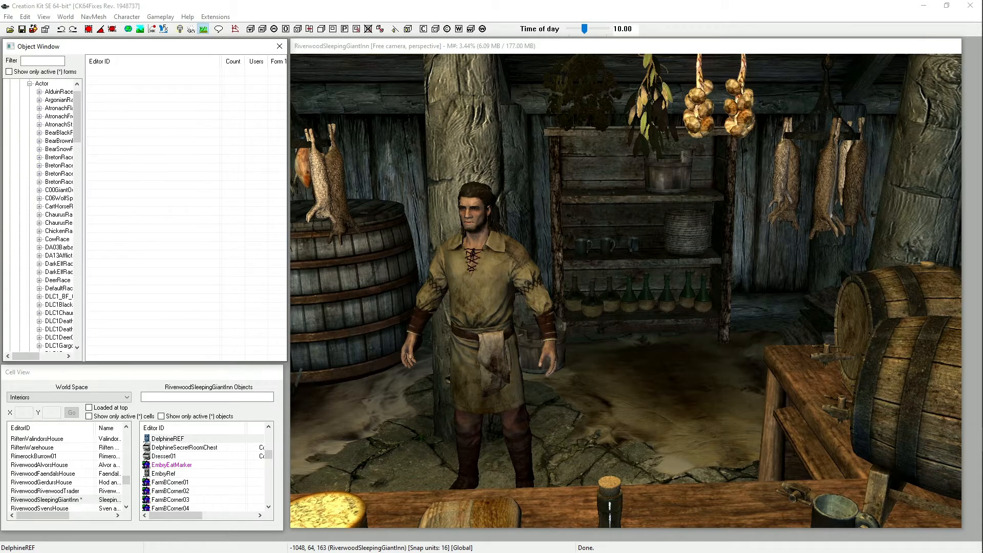
drag(26, 356, 38, 355)
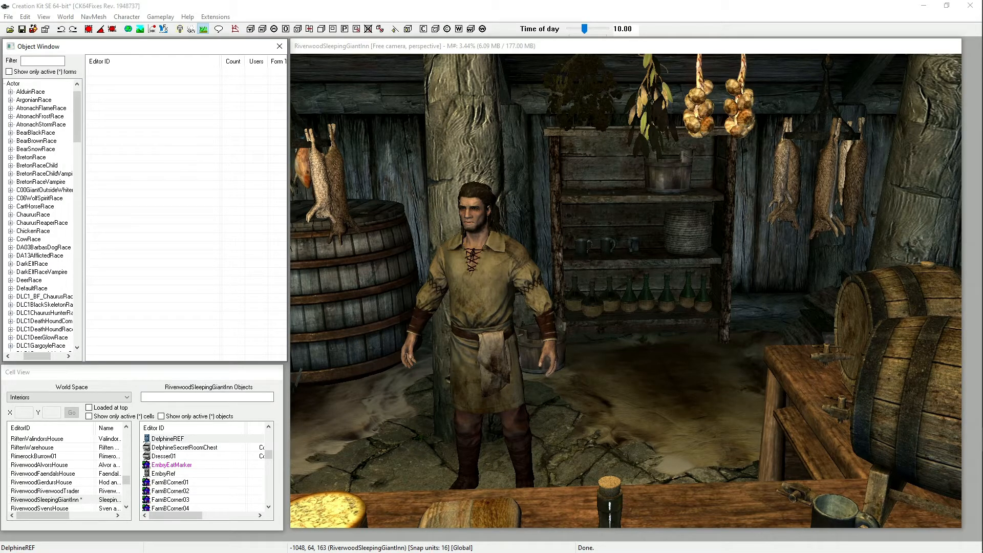
scroll(41, 215, down, 20)
scroll(41, 215, down, 4)
scroll(41, 215, down, 5)
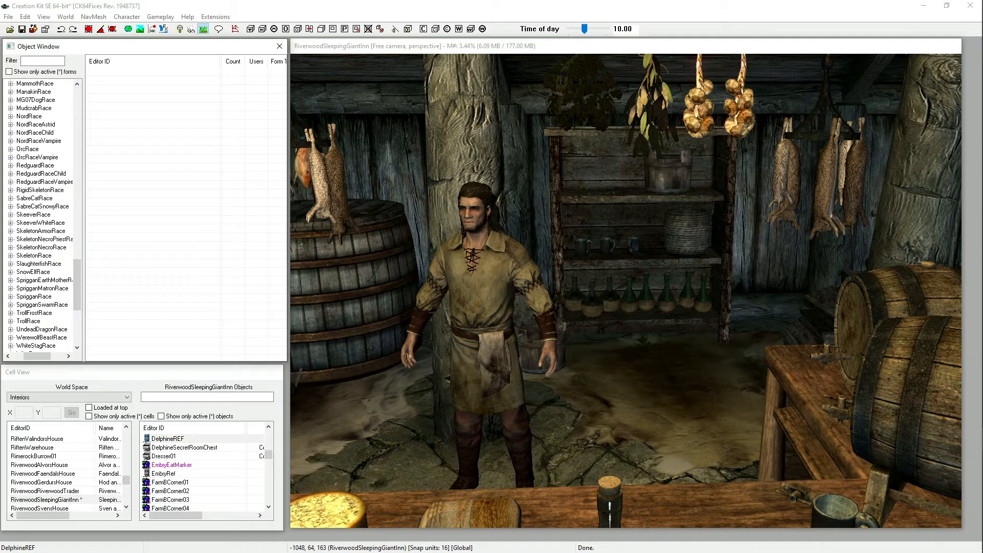
scroll(41, 215, up, 17)
scroll(41, 216, up, 15)
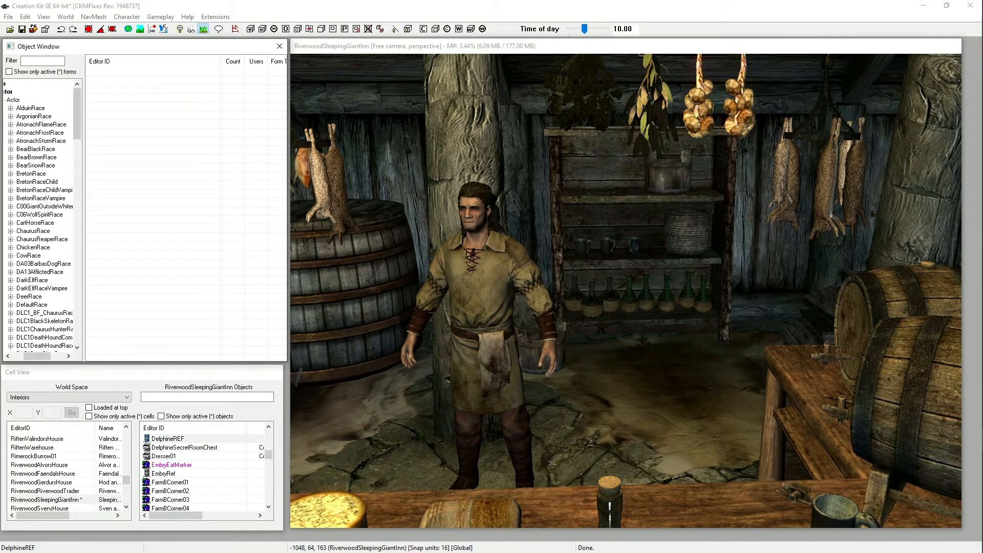
Step: List the BretonRace actors and look through their editor IDs, including the Forsworn and warlock encounter variants
click(31, 173)
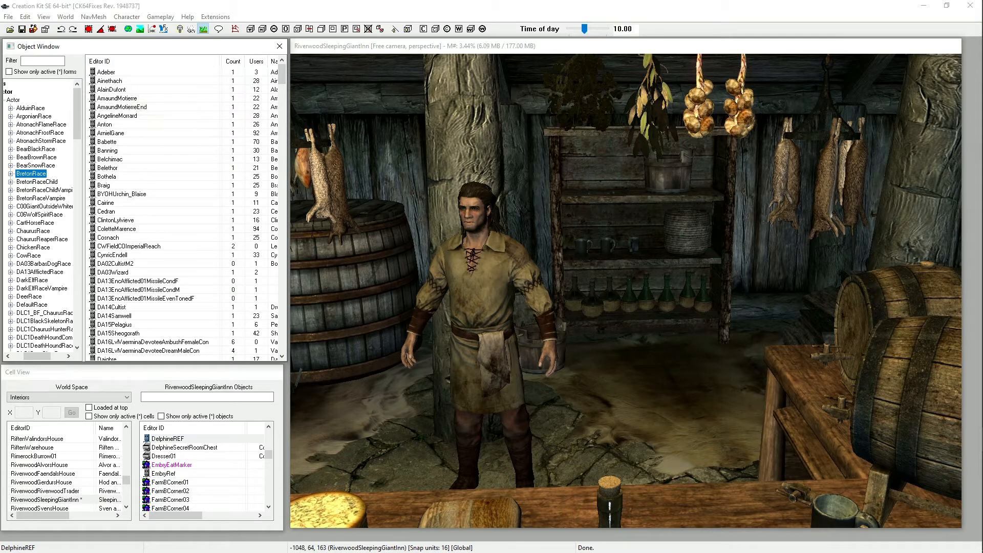
scroll(169, 125, down, 20)
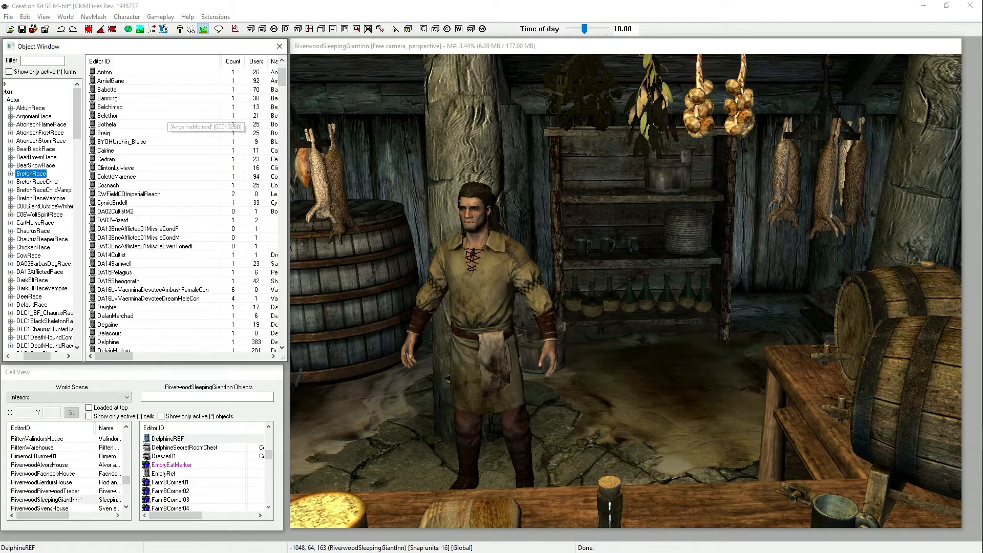
scroll(169, 125, down, 20)
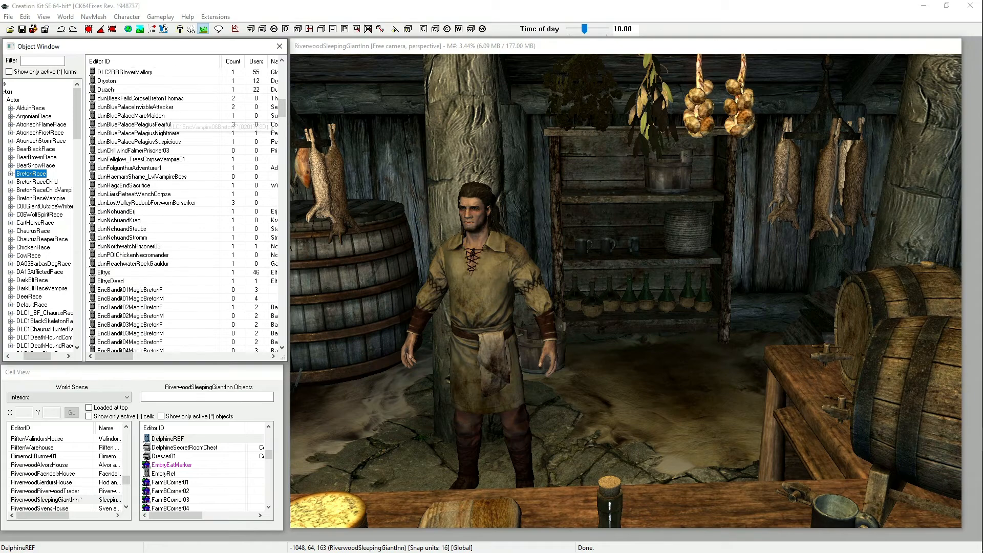
scroll(187, 218, down, 20)
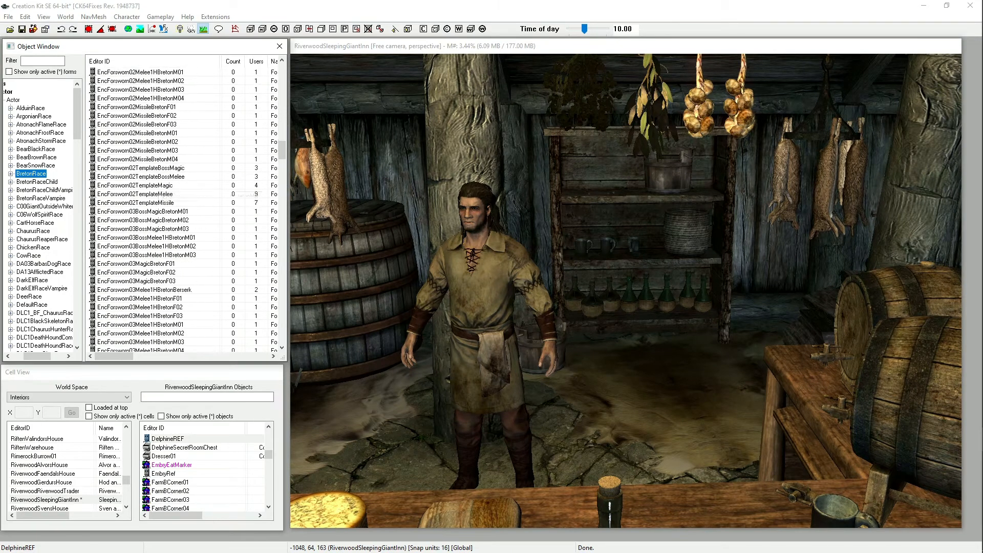
scroll(190, 223, down, 20)
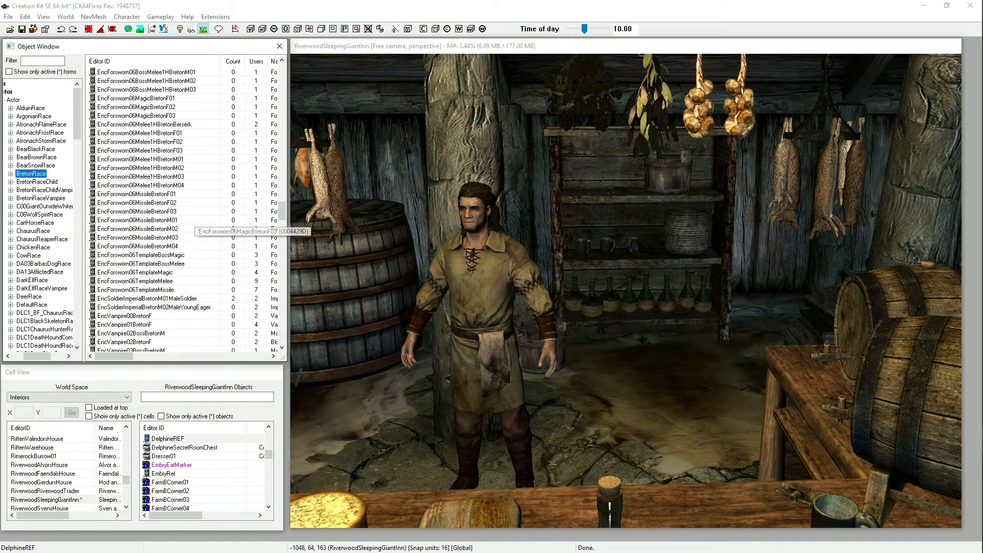
scroll(197, 233, down, 20)
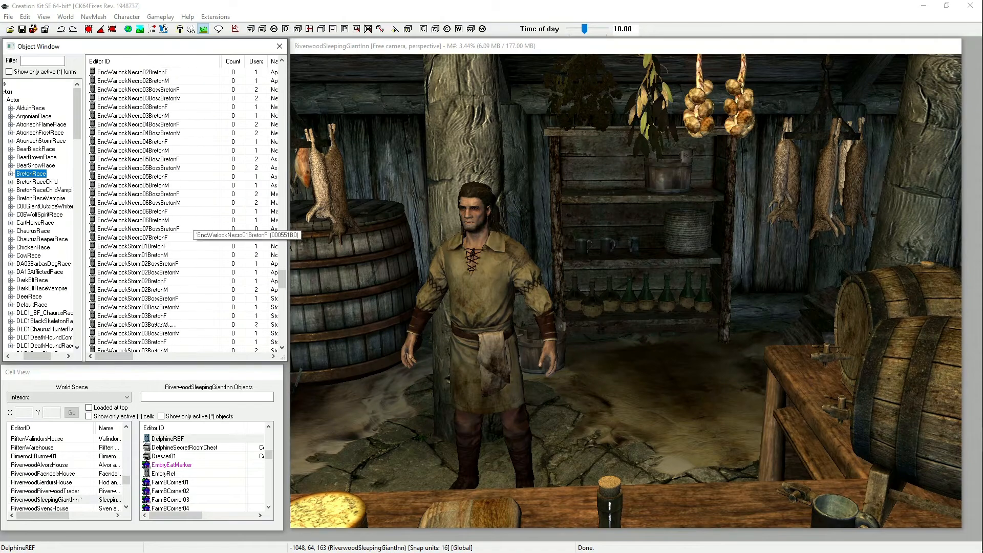
scroll(202, 233, up, 15)
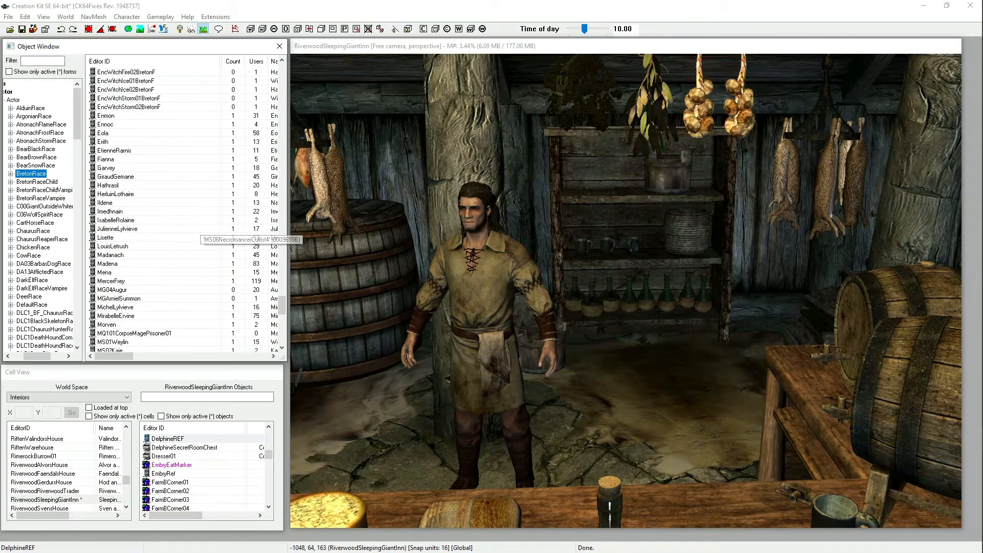
scroll(154, 137, up, 2)
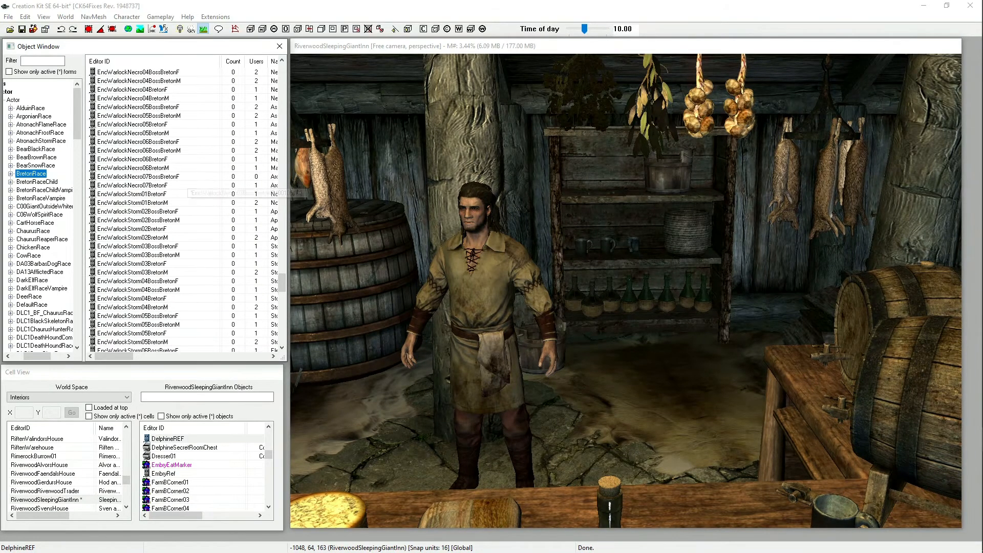
Step: Compare the generic entries EncWarlockNecro05BretonF and EncWarlockNecro05BossBretonM with the named actors Enmon and Garvey in the BretonRace list
click(116, 124)
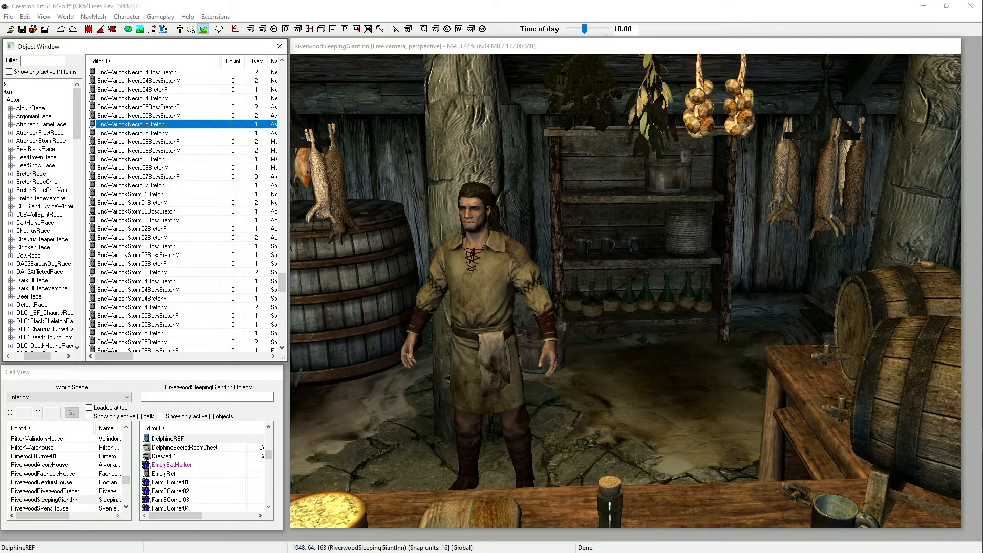
click(170, 115)
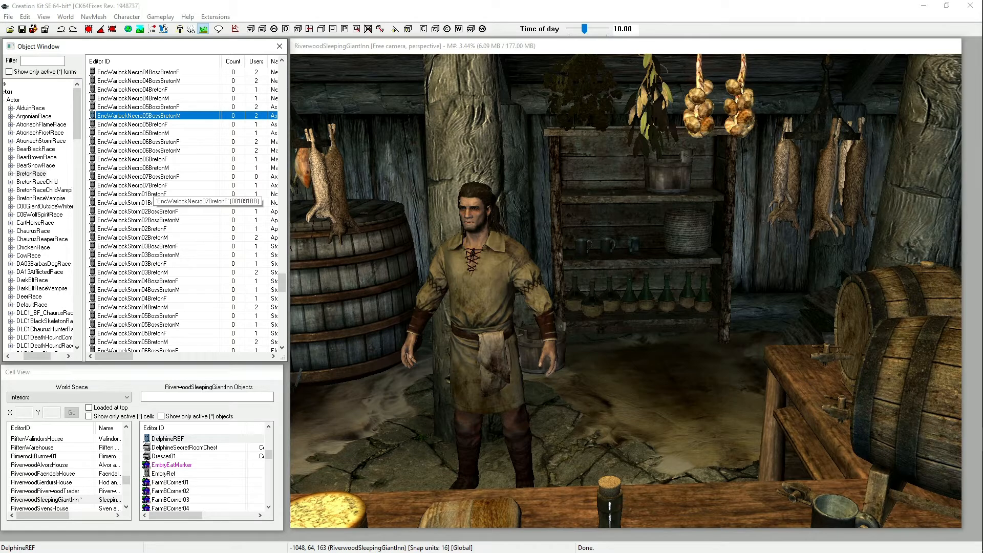
scroll(153, 187, down, 8)
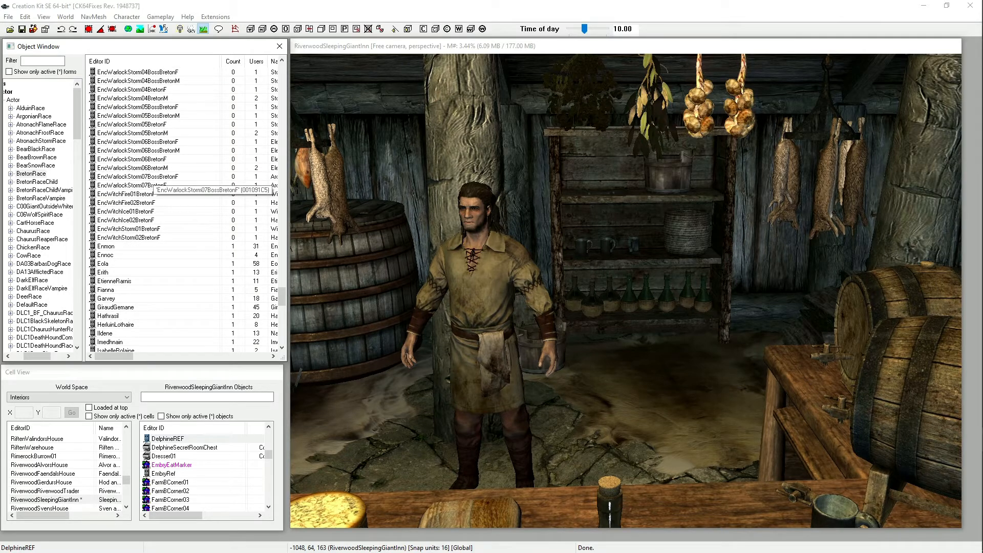
click(107, 246)
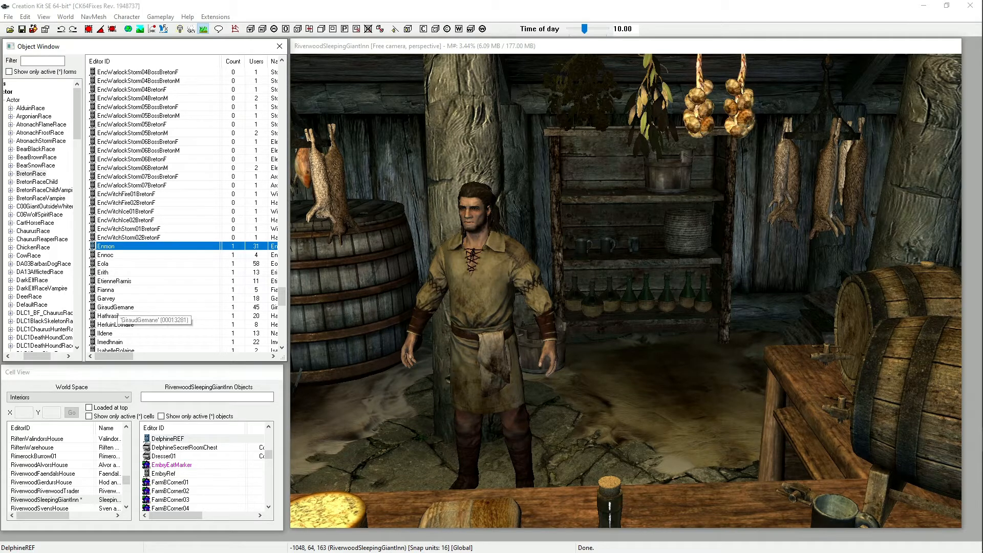
click(117, 299)
scroll(169, 271, down, 4)
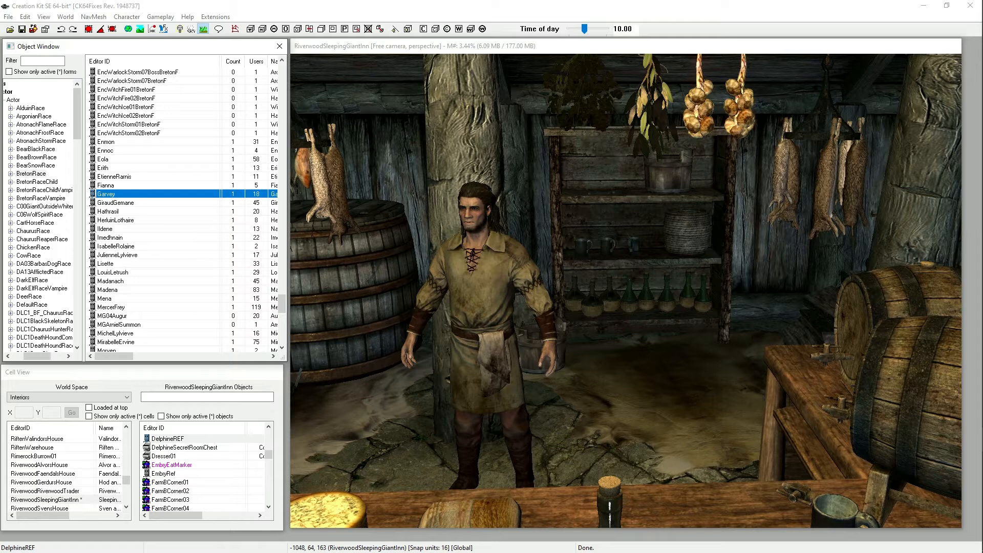
Step: Collapse the Actors category and view the subcategories of Audio, leaving both categories collapsed
drag(37, 356, 25, 356)
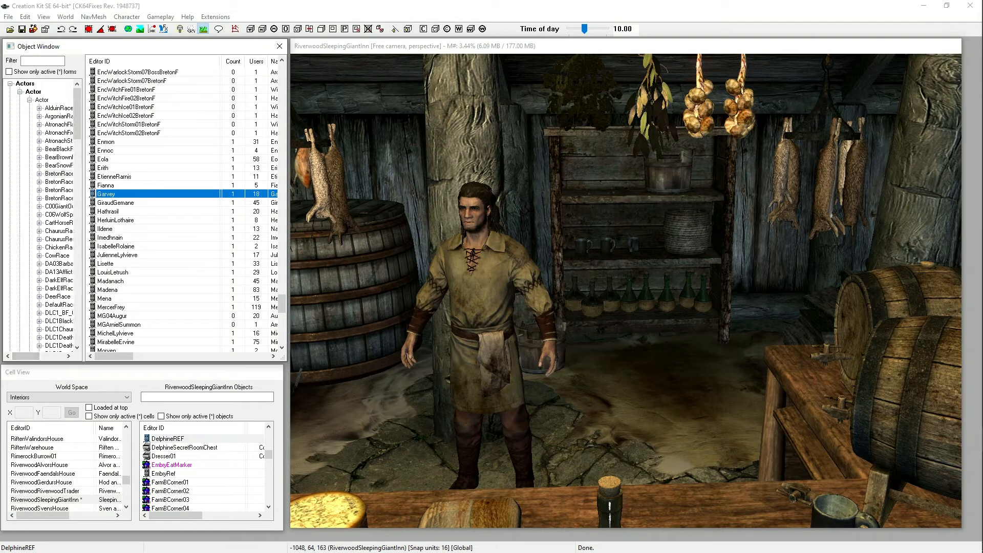
click(20, 92)
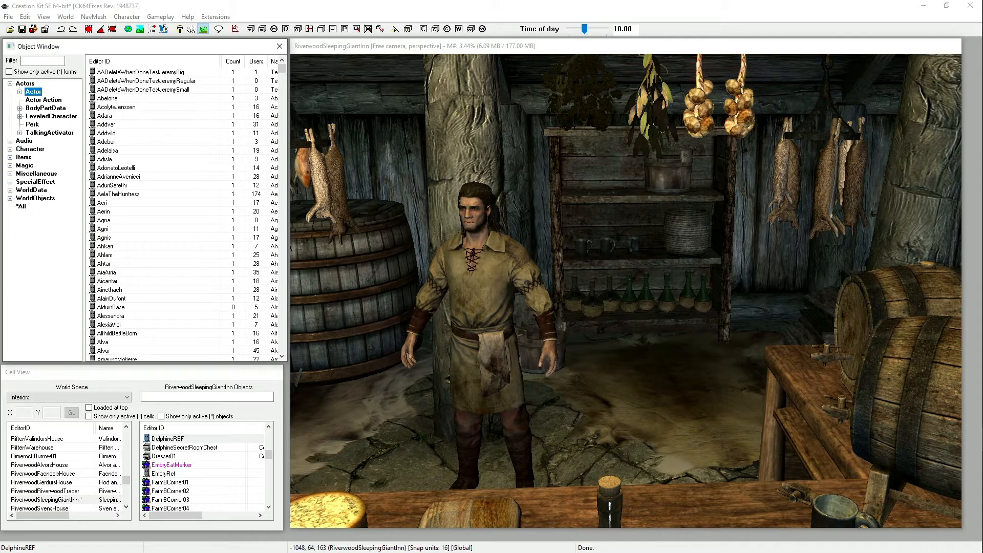
click(10, 83)
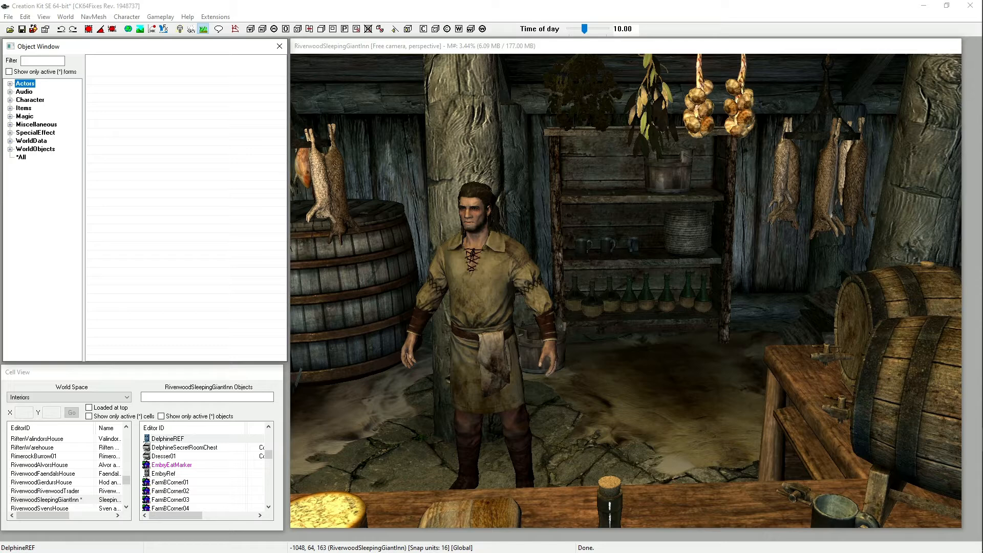
click(9, 92)
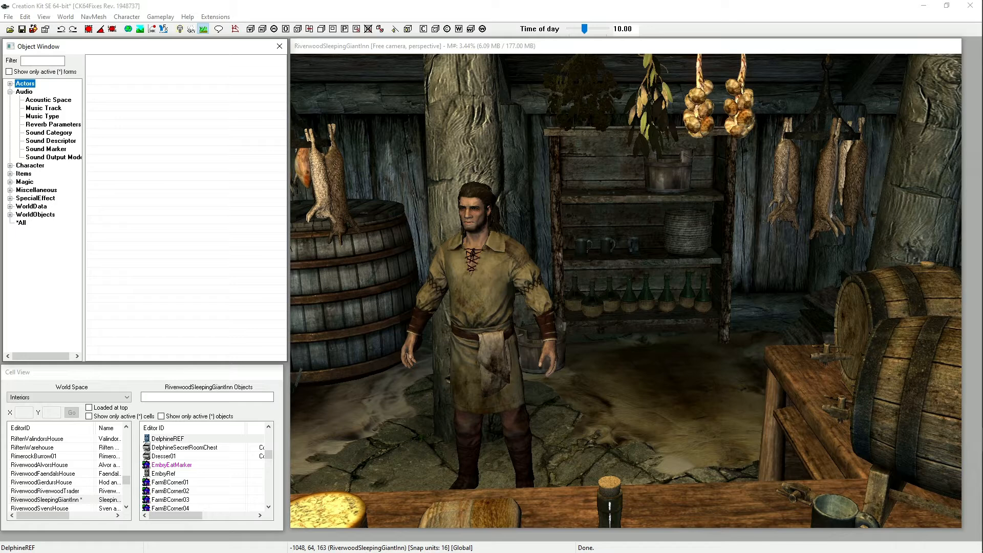
click(10, 92)
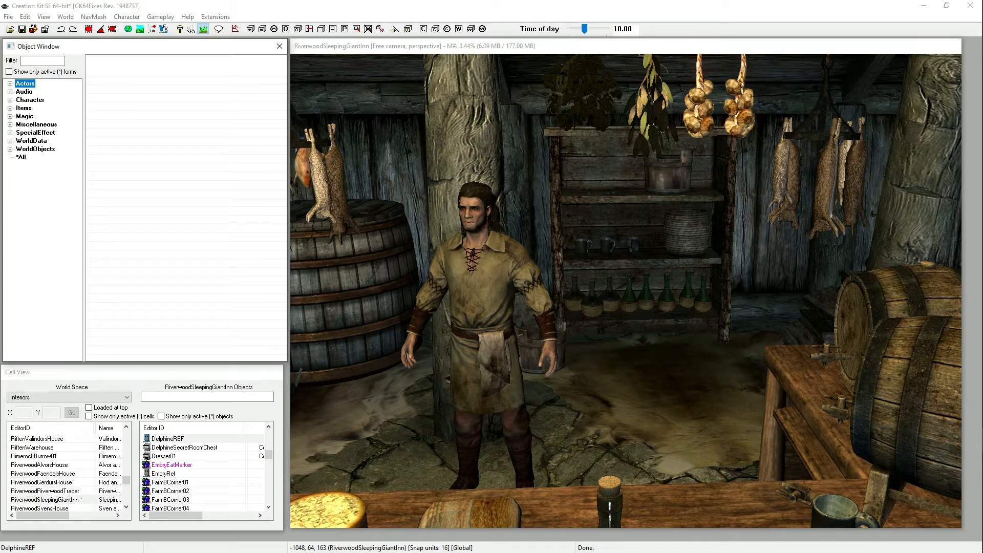
Step: Expand the Character category and look through its Class entries down to the trainer and vendor classes
click(10, 100)
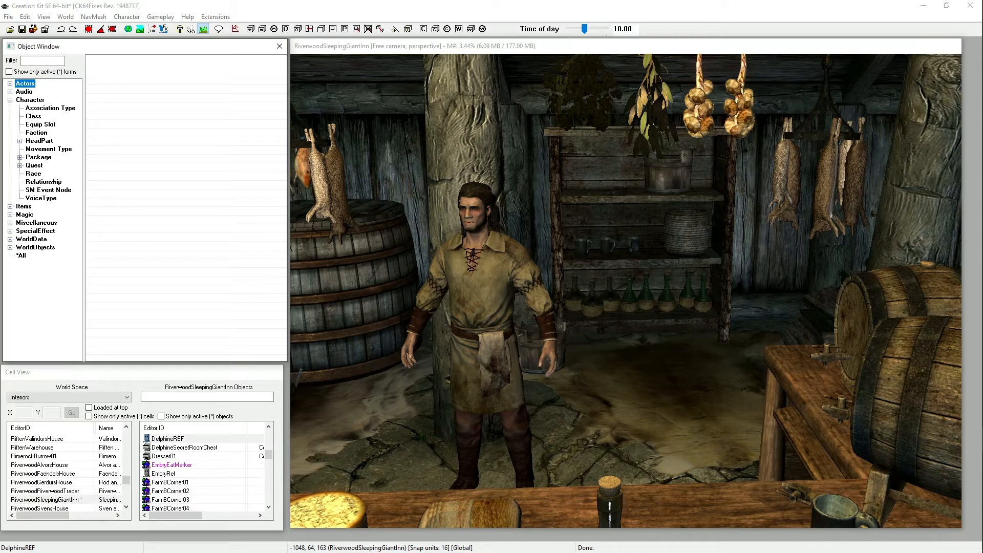
click(33, 117)
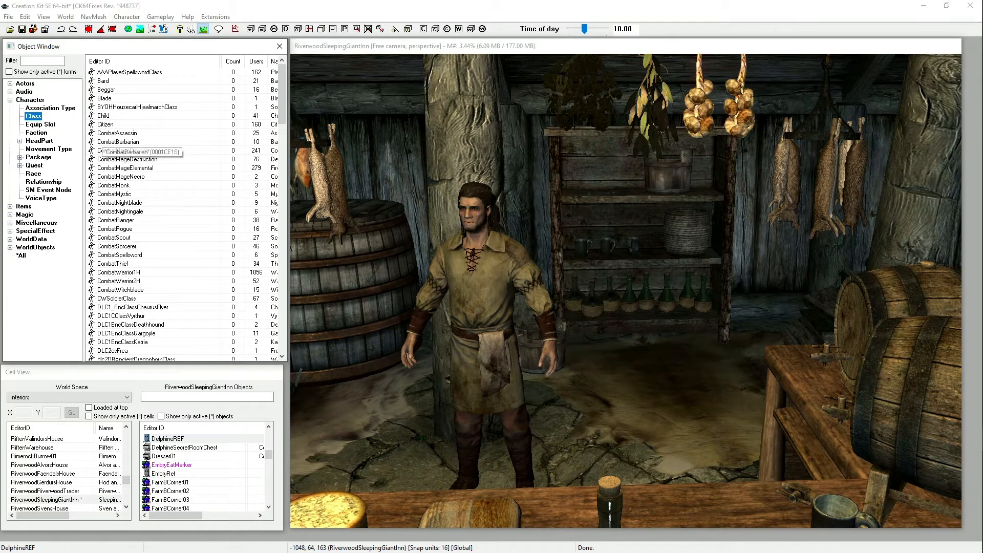
scroll(123, 204, down, 6)
scroll(133, 231, down, 13)
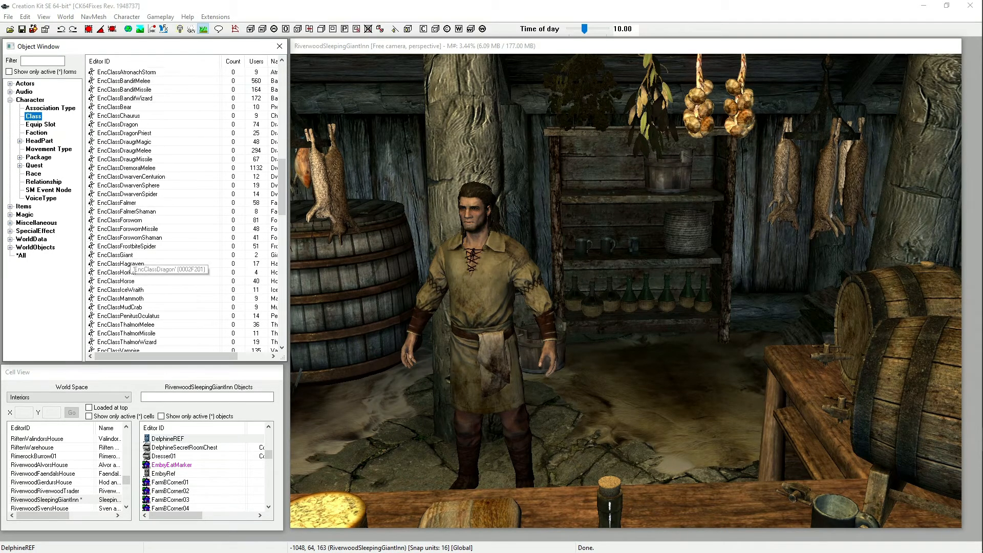
scroll(136, 264, down, 20)
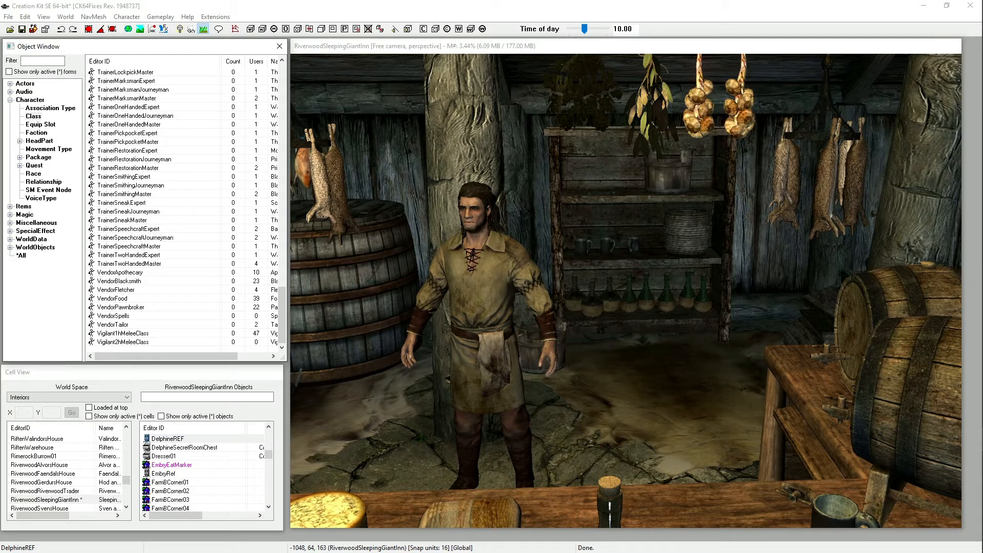
Step: List the Faction entries of the Character category and look through them
click(36, 133)
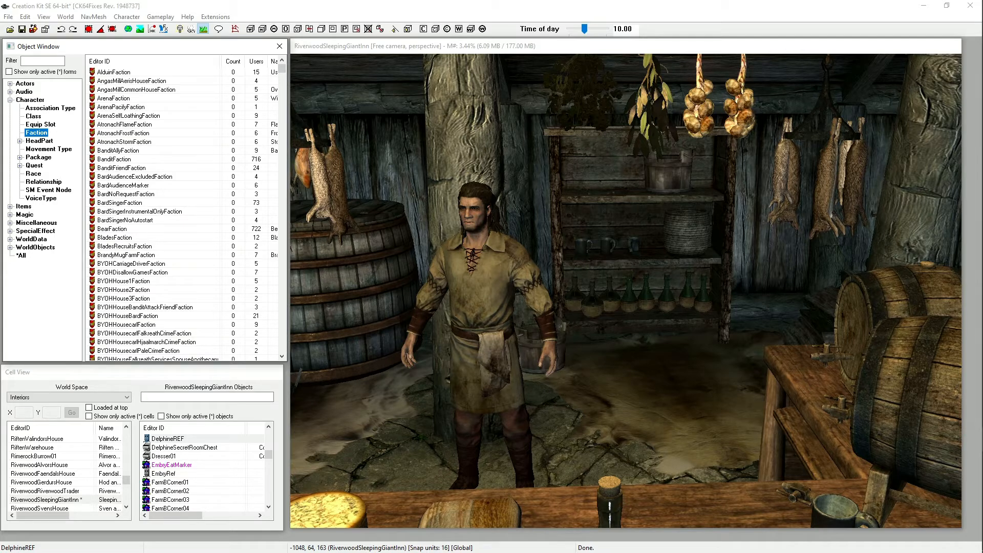
scroll(138, 177, down, 12)
scroll(138, 177, down, 18)
scroll(163, 281, up, 20)
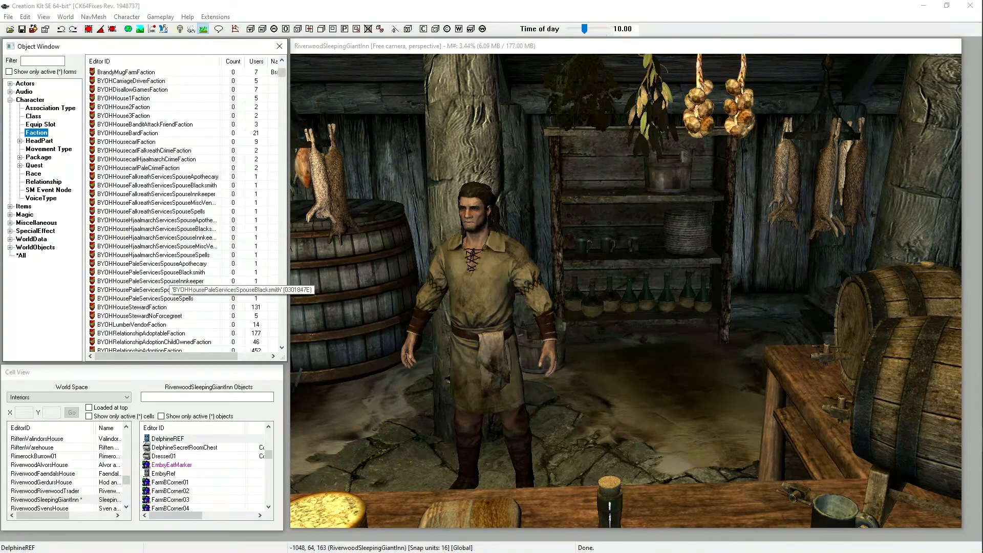
Step: List the HeadPart entries of the Character category, open BrowsMaleArgonian01 to view its properties, and close its window with OK
scroll(164, 286, up, 7)
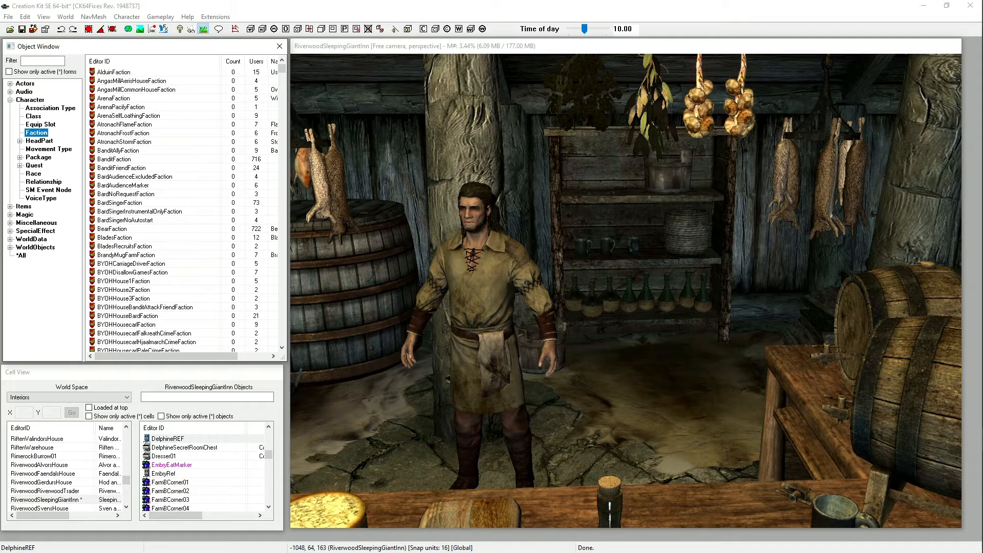
click(39, 141)
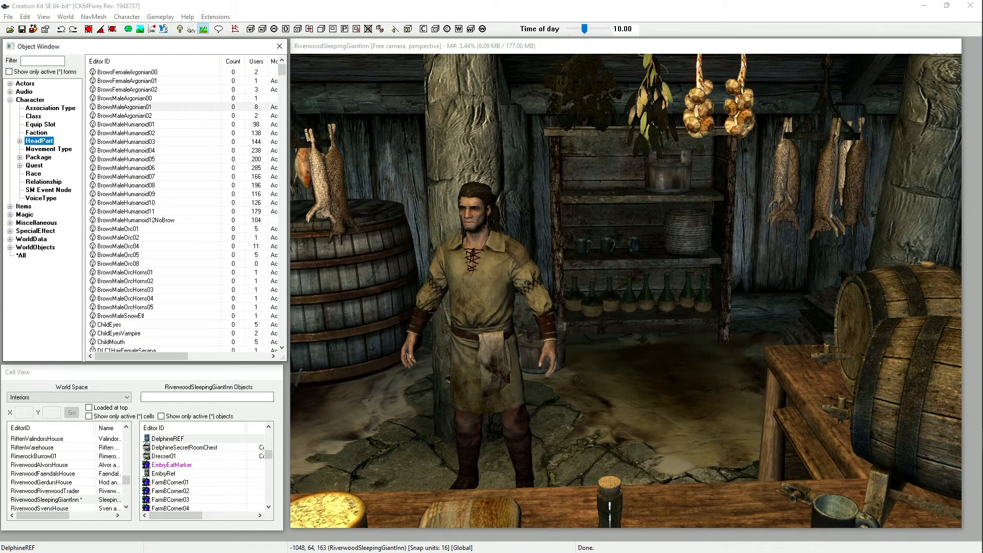
double_click(125, 107)
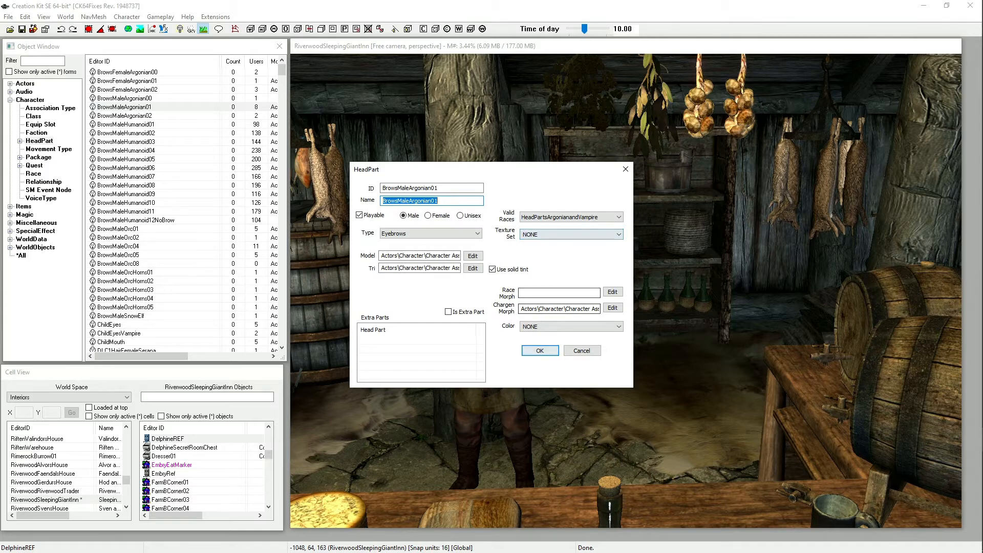
click(539, 350)
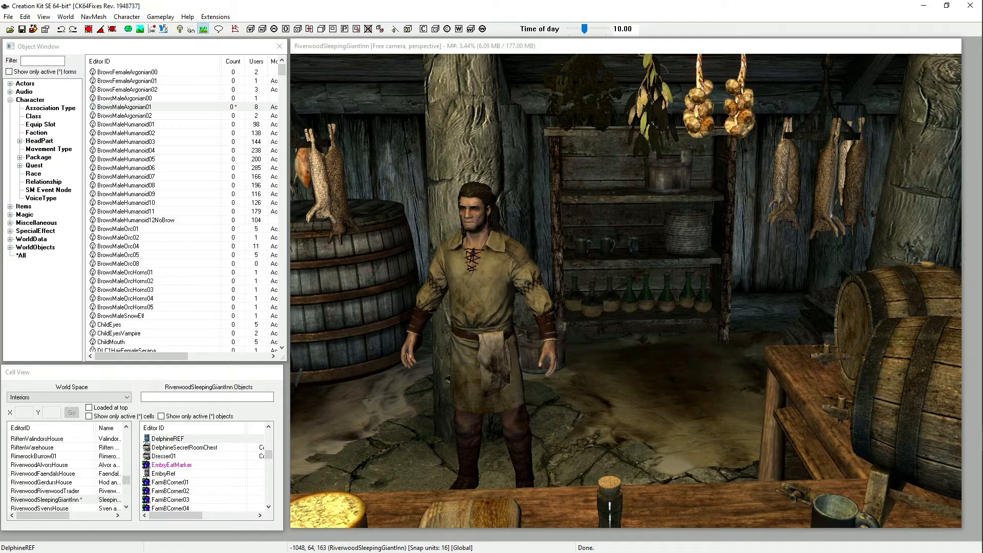
Step: Look through the Package entries of the Character category and list the Quest entries
click(38, 157)
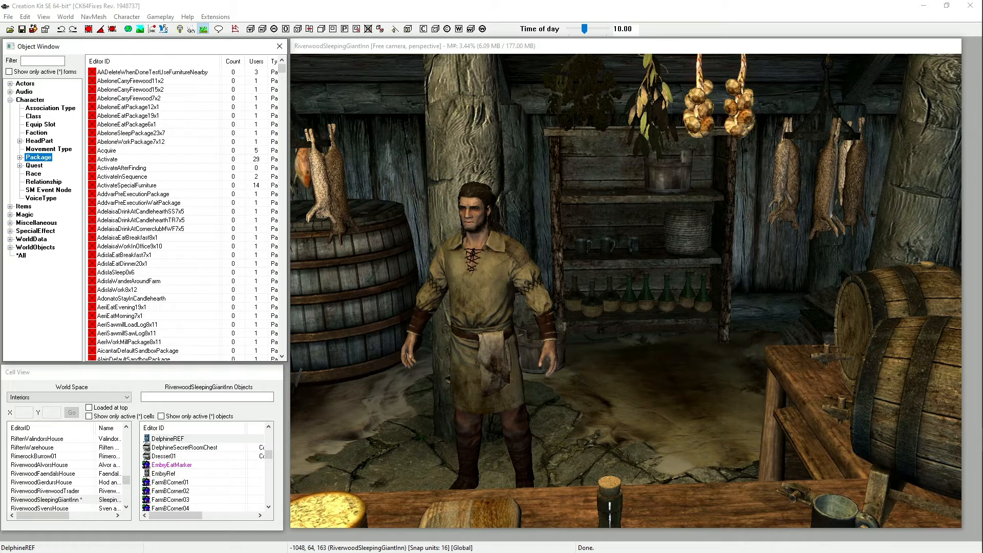
scroll(154, 160, down, 9)
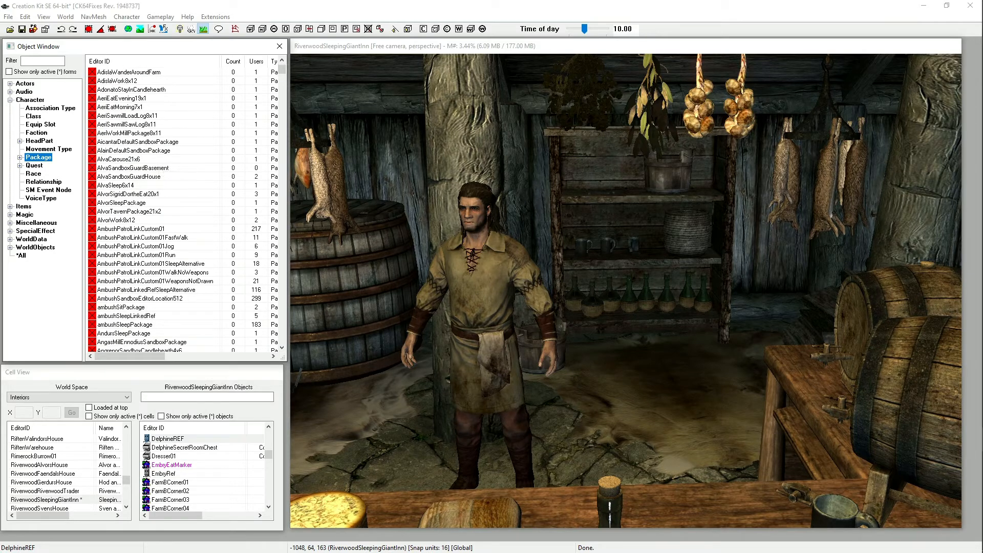
scroll(154, 159, up, 9)
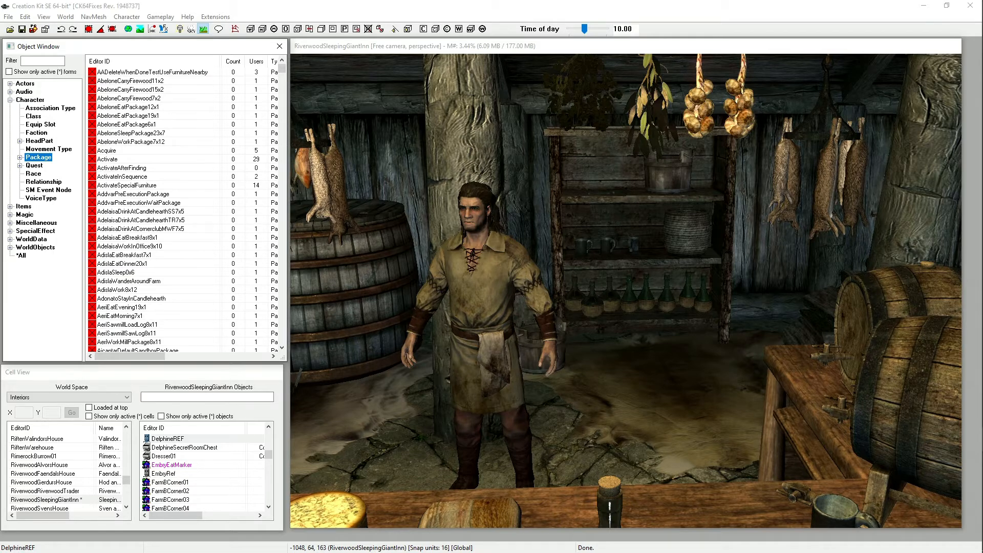
click(35, 165)
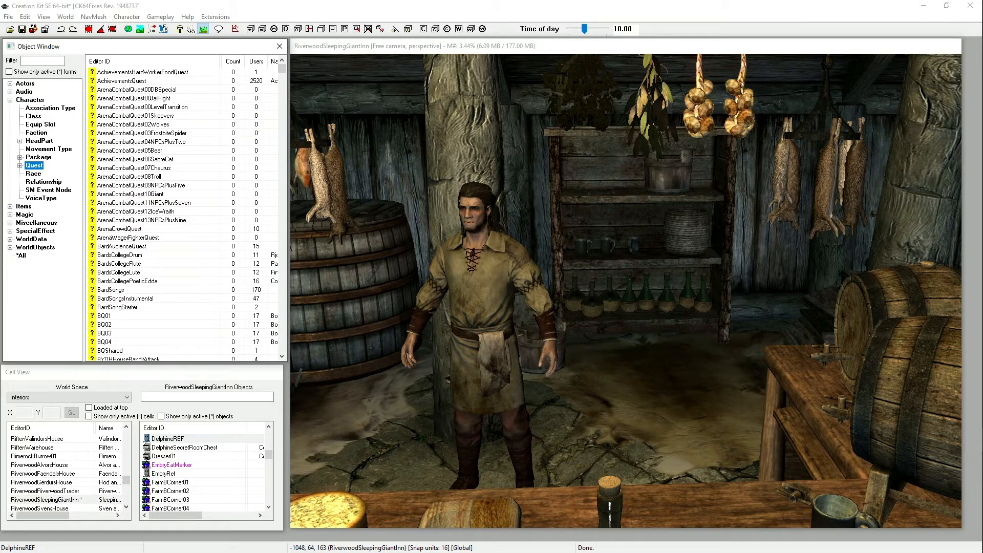
Step: List the Race entries of the Character category and look through the playable and creature races
click(33, 174)
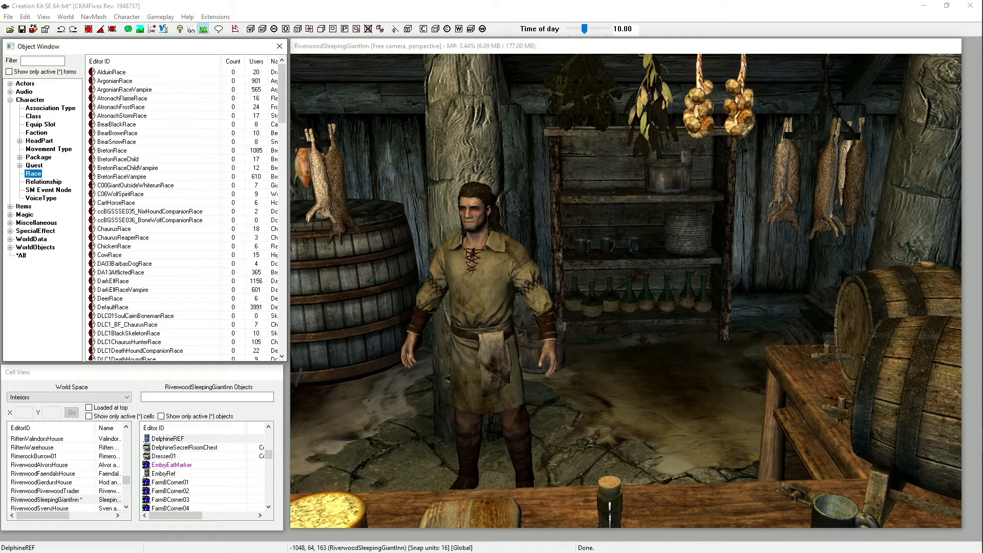
scroll(174, 254, down, 15)
scroll(174, 253, down, 15)
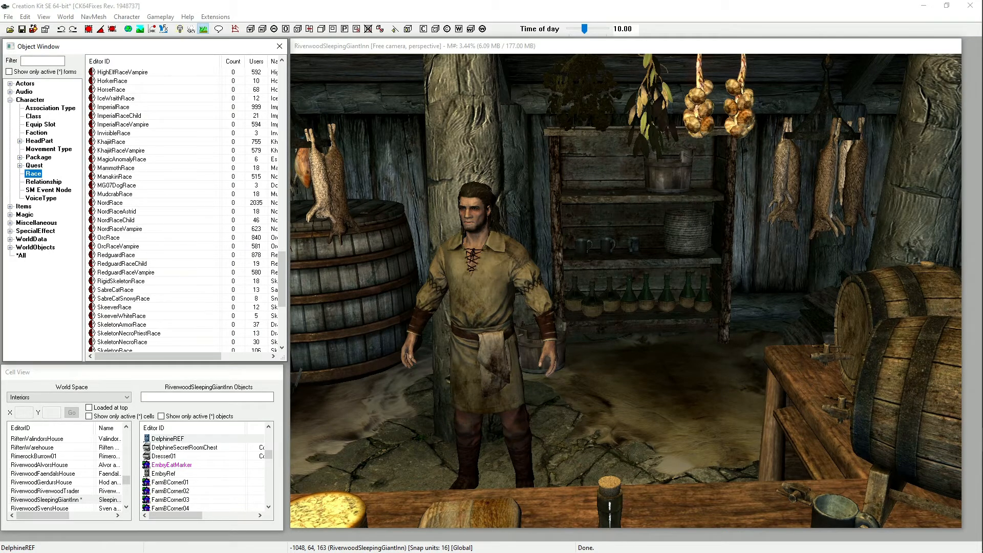
scroll(131, 204, up, 15)
scroll(131, 205, up, 6)
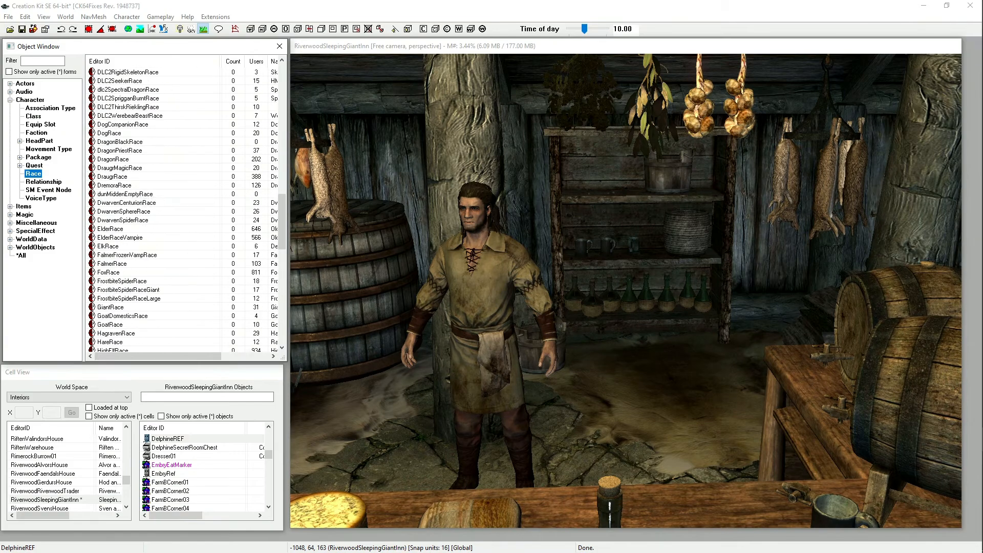
scroll(138, 200, up, 15)
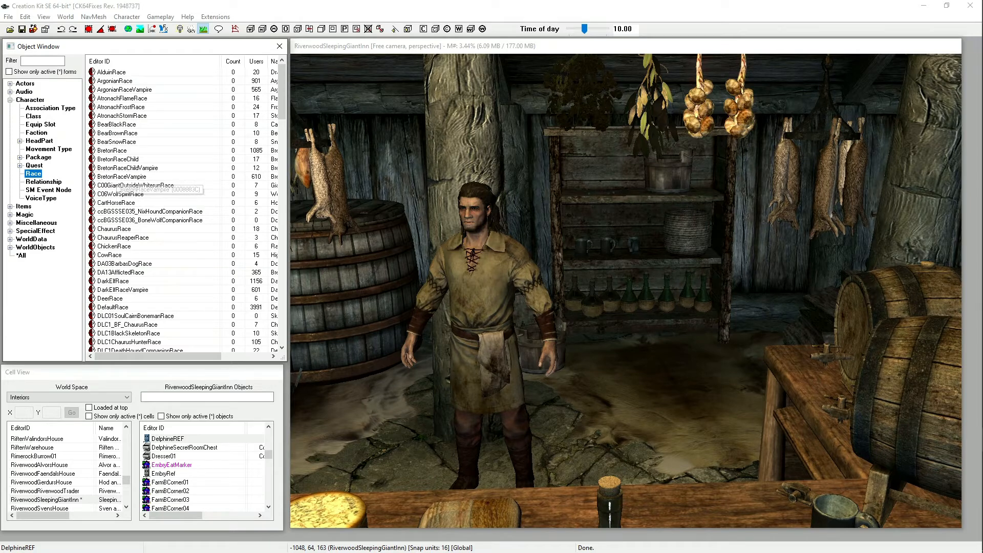
Step: List the Relationship entries of the Character category and look through the actor pairings
key(Down)
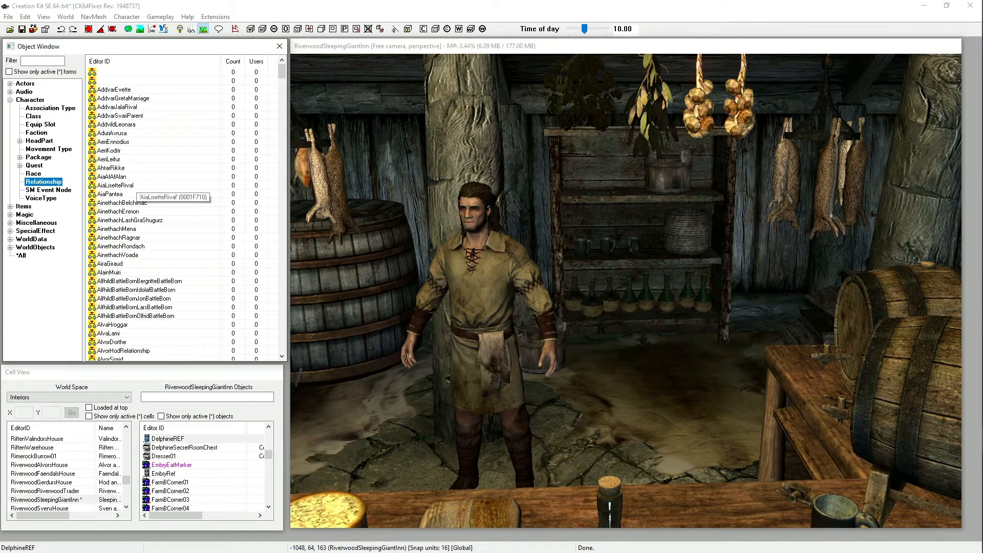
scroll(135, 194, down, 4)
scroll(135, 193, down, 2)
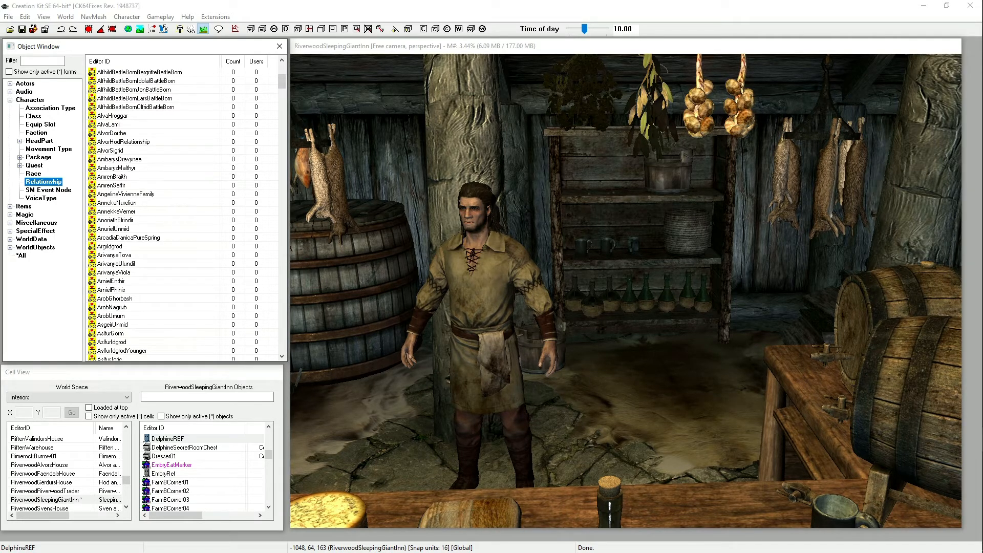
Step: List the VoiceType entries, open FemaleDarkElf to view its gender and default dialogue settings, and close its window with OK
click(41, 198)
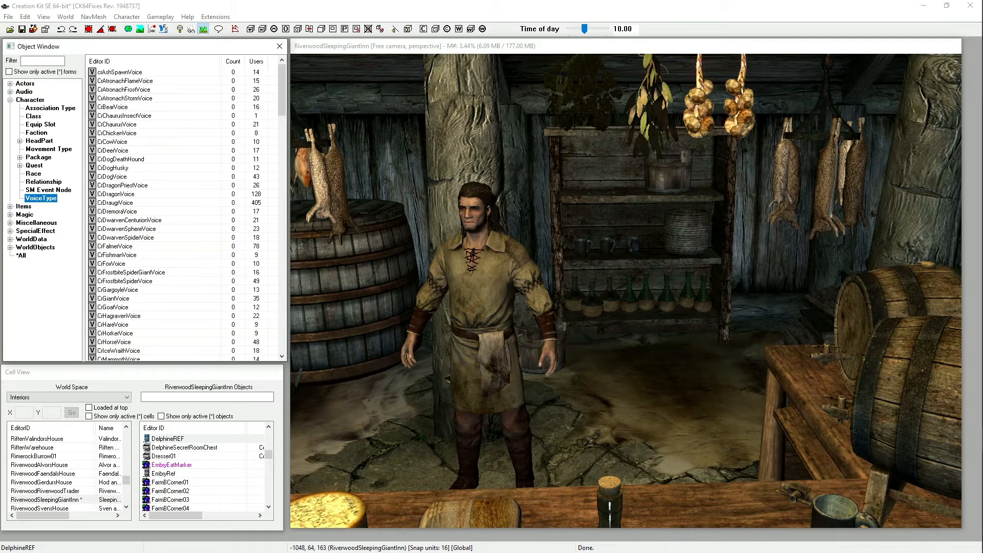
scroll(184, 210, down, 20)
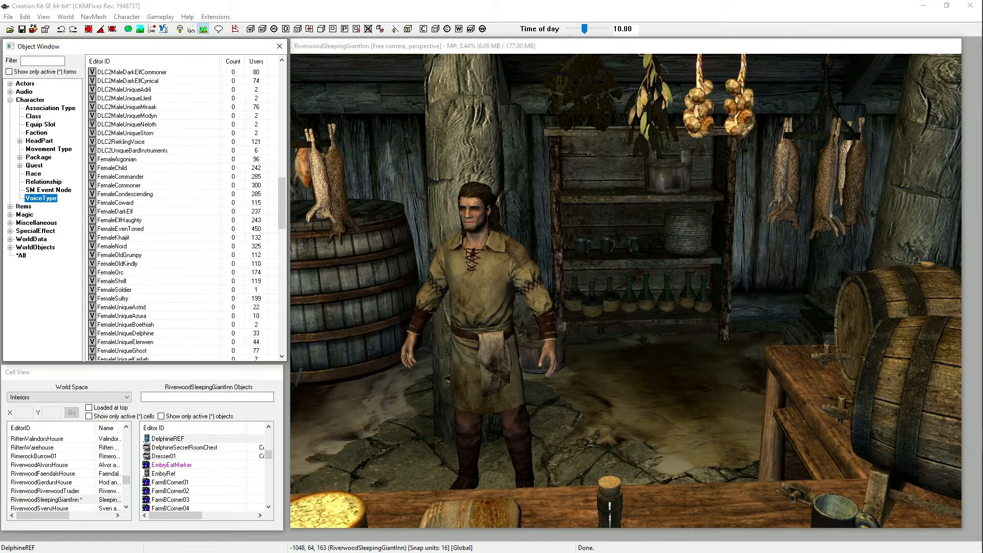
double_click(115, 211)
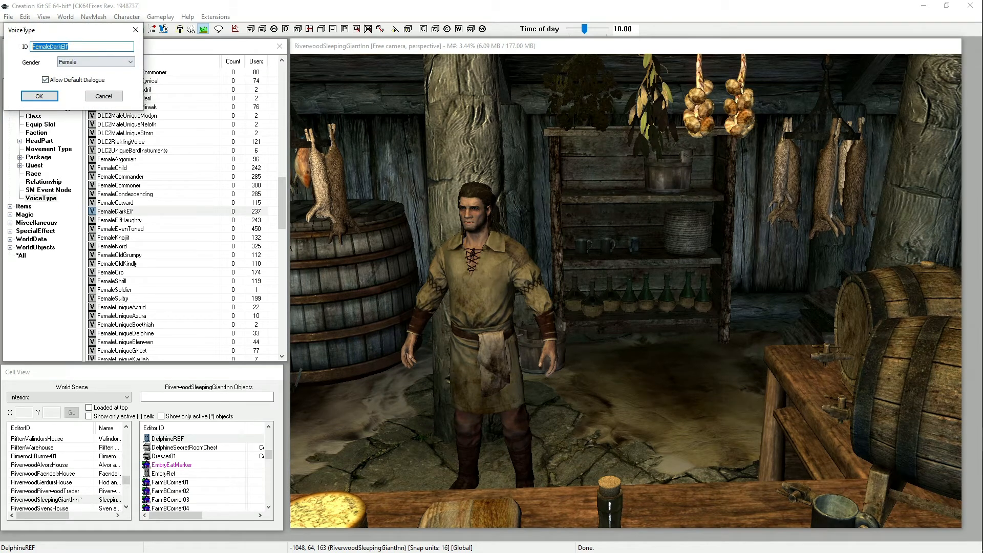
click(38, 96)
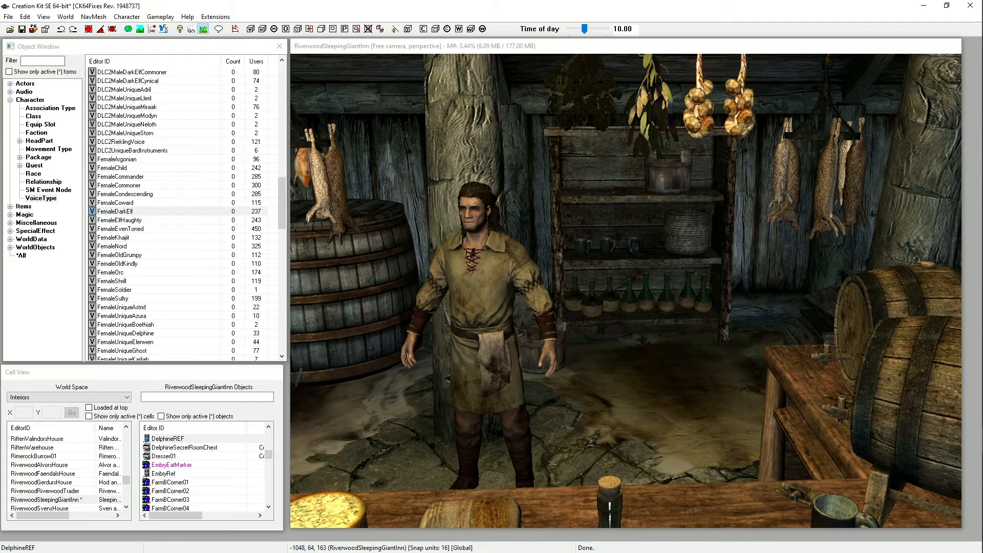
Step: Switch from the Character to the Items category, look through its Armor subcategories, and list the ArmorAddon entries with Armor collapsed
click(10, 100)
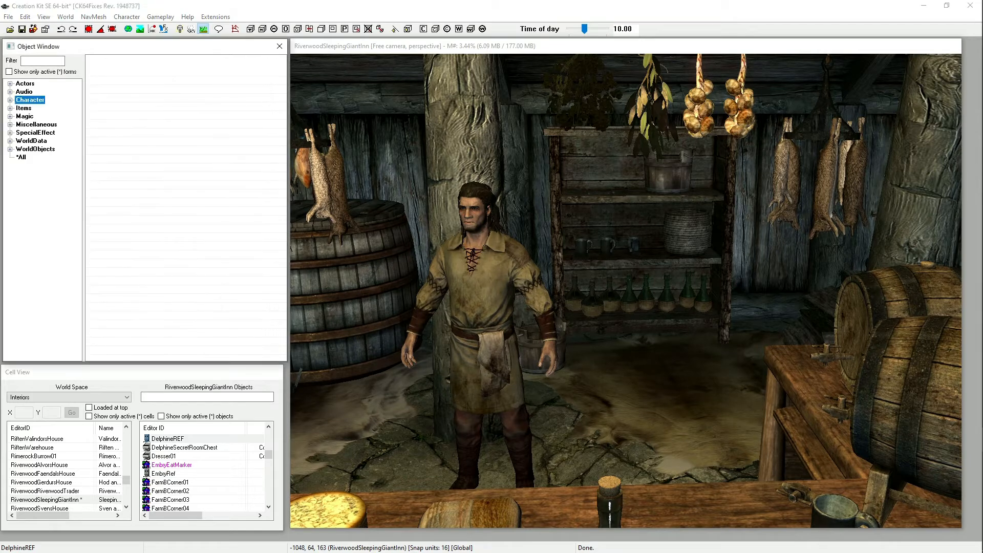
click(10, 108)
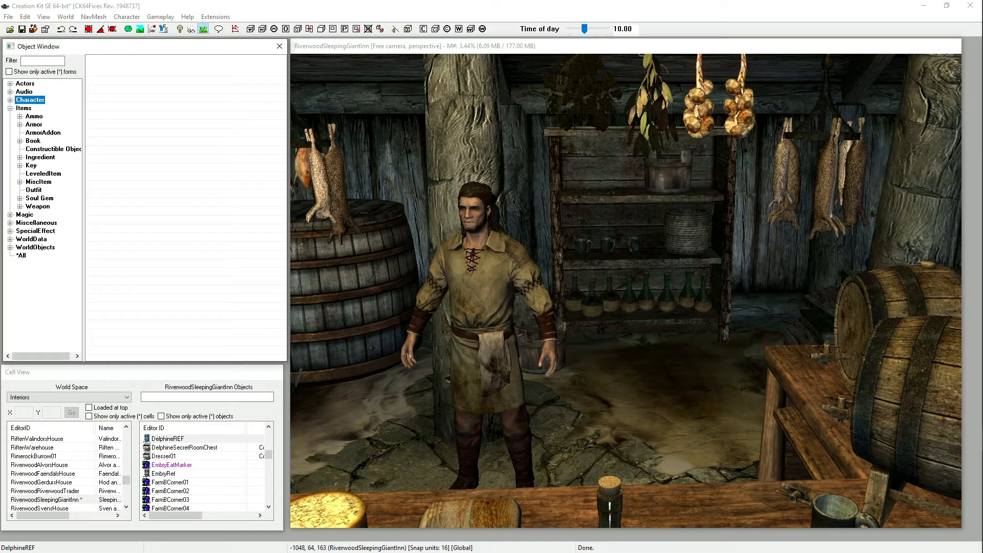
click(20, 124)
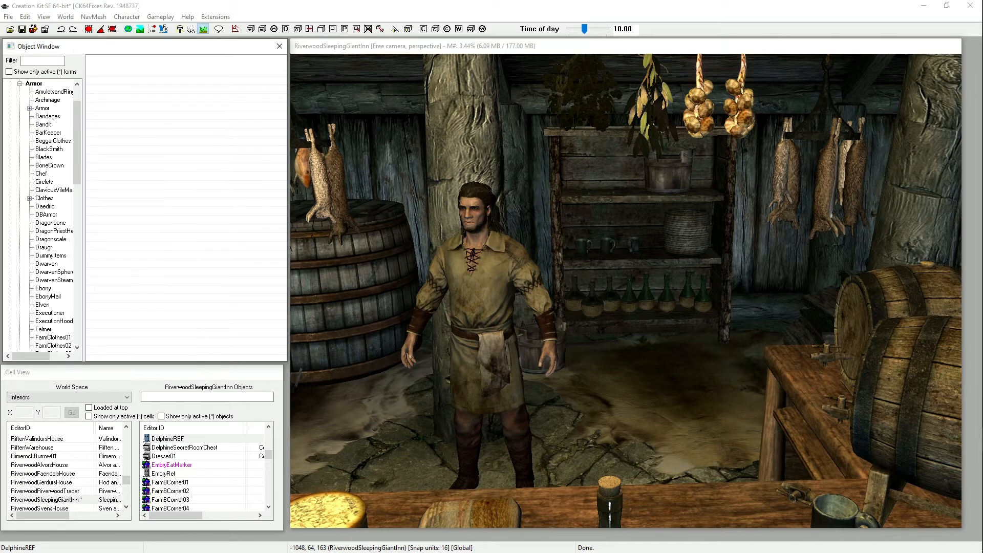
scroll(52, 190, down, 5)
scroll(52, 190, up, 7)
scroll(51, 190, down, 4)
scroll(41, 215, down, 19)
scroll(41, 215, up, 11)
scroll(41, 215, up, 8)
scroll(41, 215, up, 4)
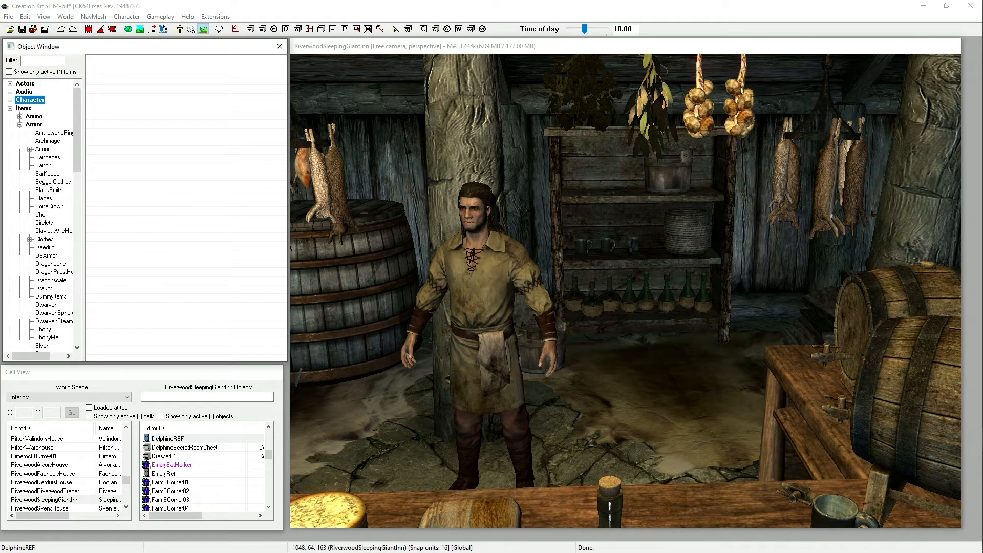
click(20, 124)
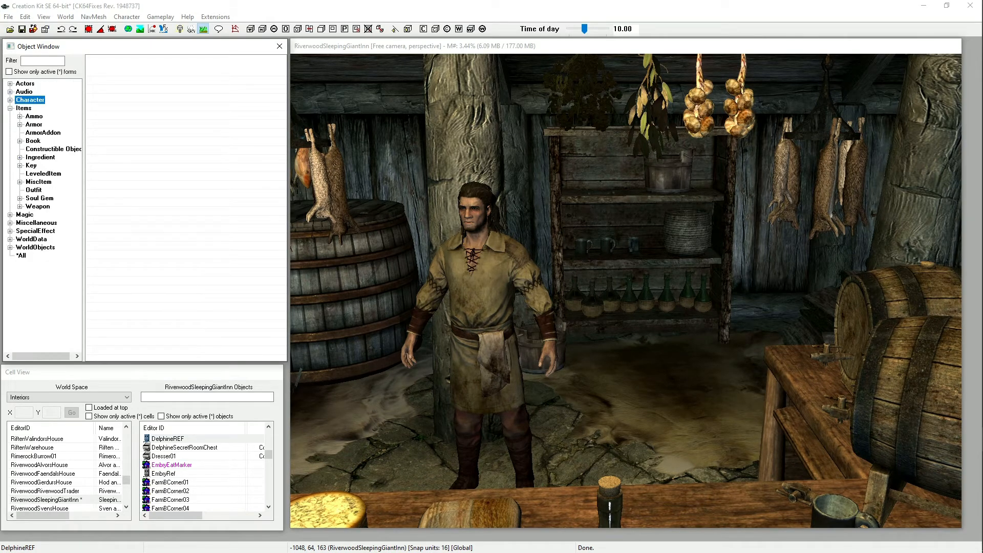
click(43, 133)
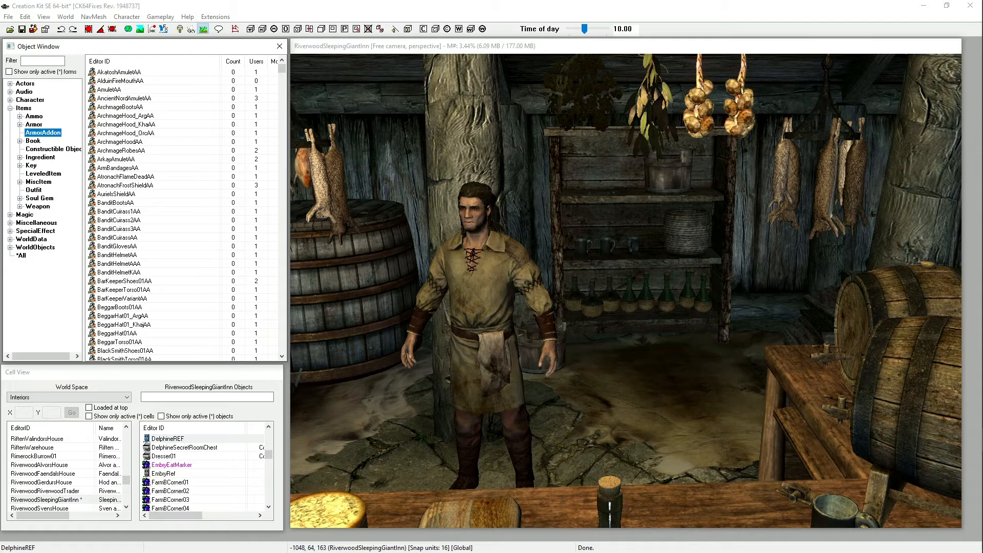
Step: Select the innkeeper OrgnarREF in the Render Window, shift him slightly sideways and rotate him to face the camera
click(479, 297)
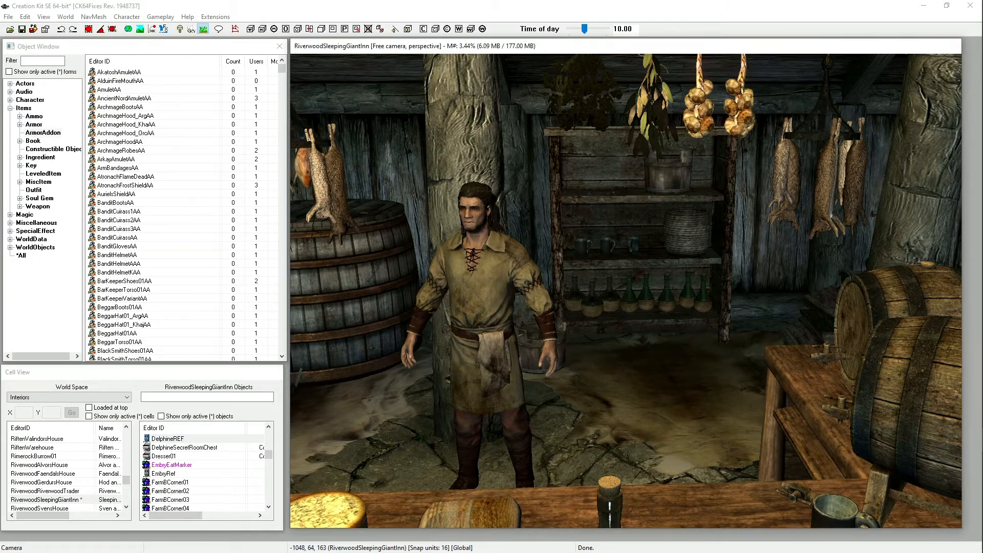
click(479, 297)
drag(479, 297, 491, 296)
right_drag(491, 296, 620, 296)
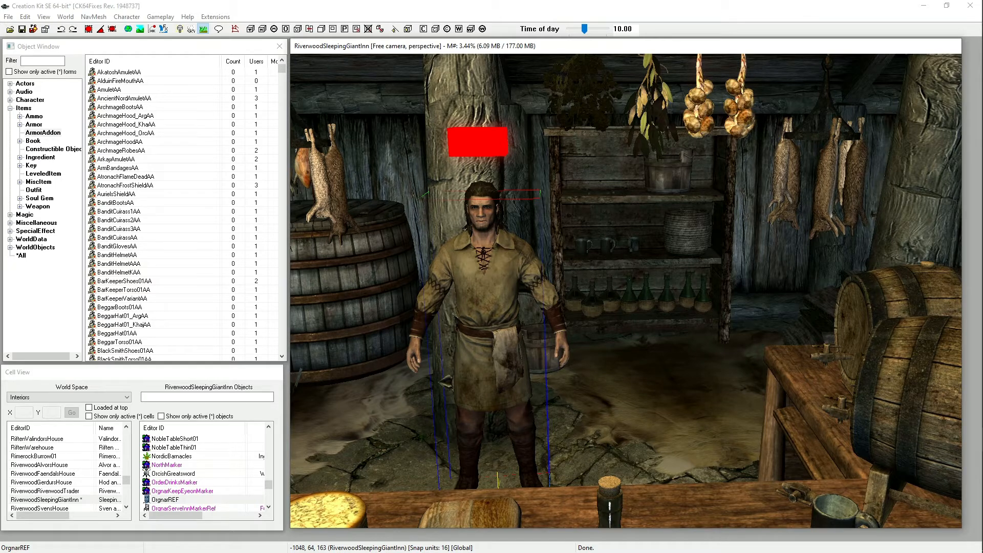
Step: Expand the Book category, list the Constructible Object entries, and look through the house, food, armor and weapon recipes
click(19, 141)
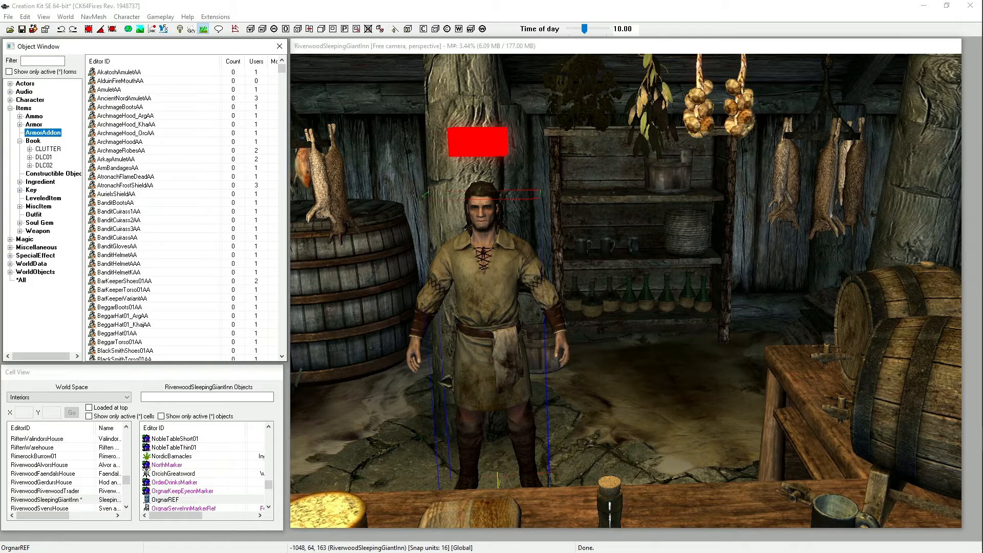
click(53, 174)
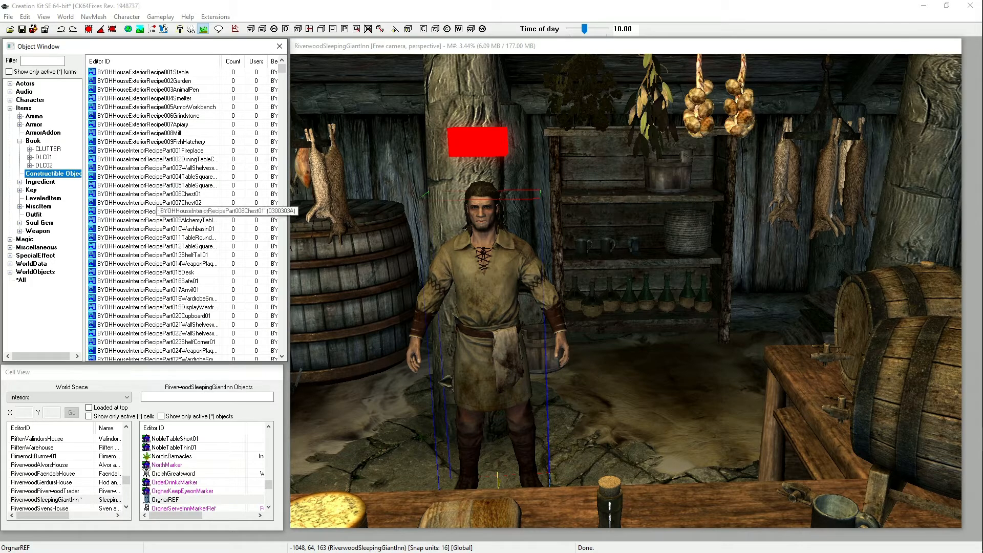
scroll(153, 204, down, 8)
scroll(154, 205, down, 5)
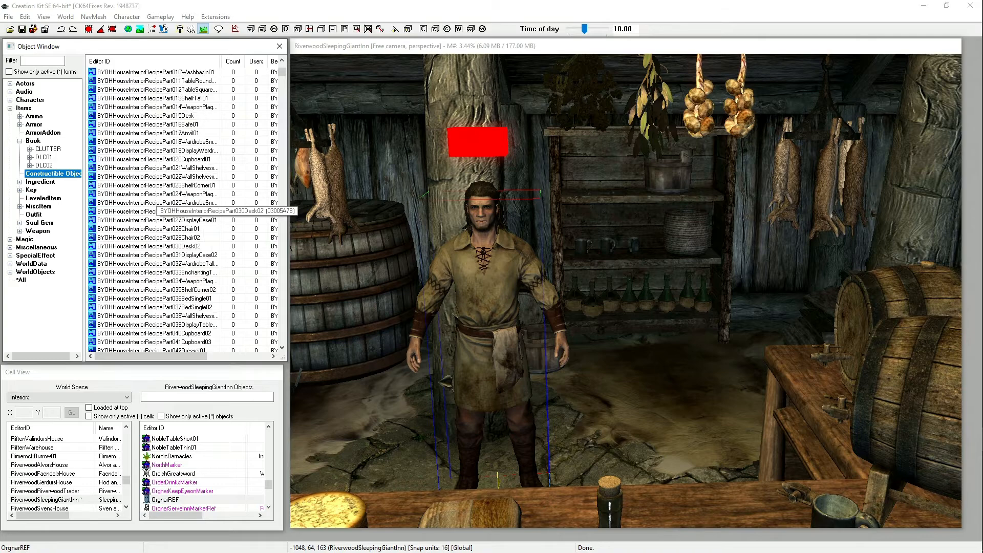
scroll(153, 210, down, 20)
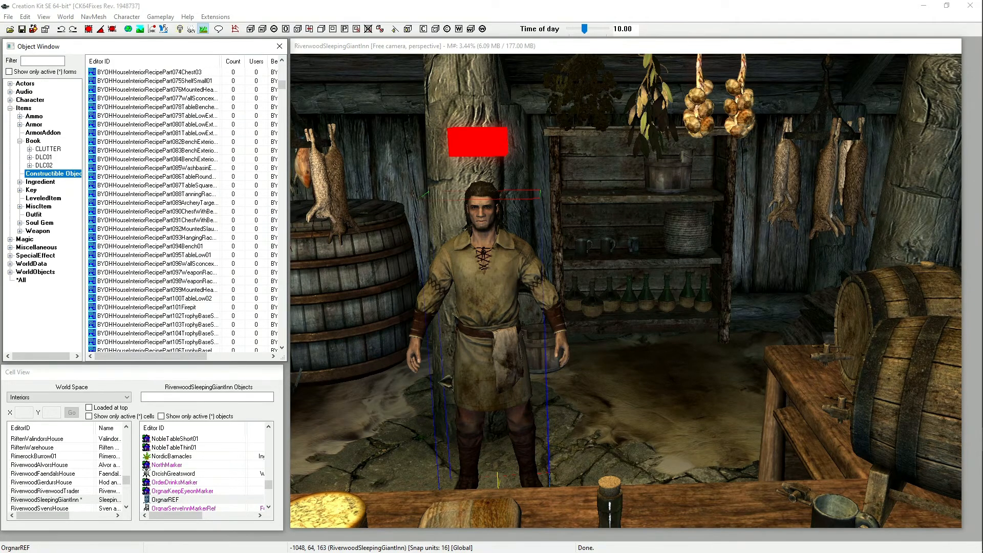
scroll(154, 158, down, 8)
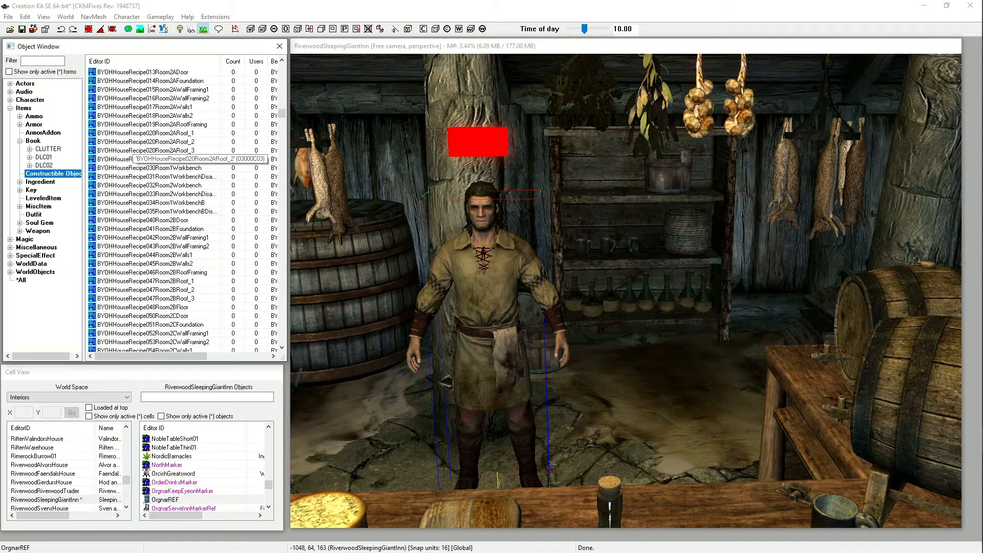
scroll(154, 164, down, 10)
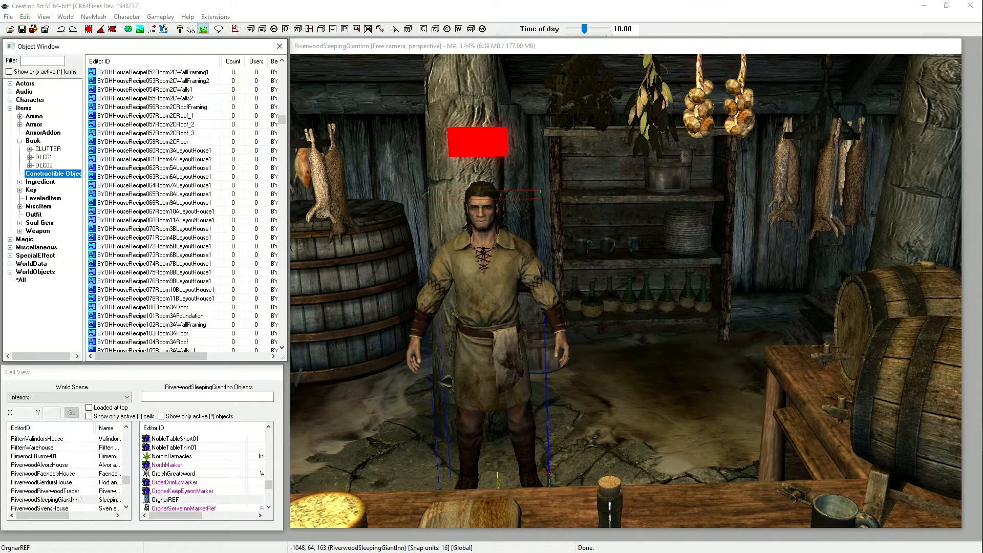
scroll(169, 238, down, 20)
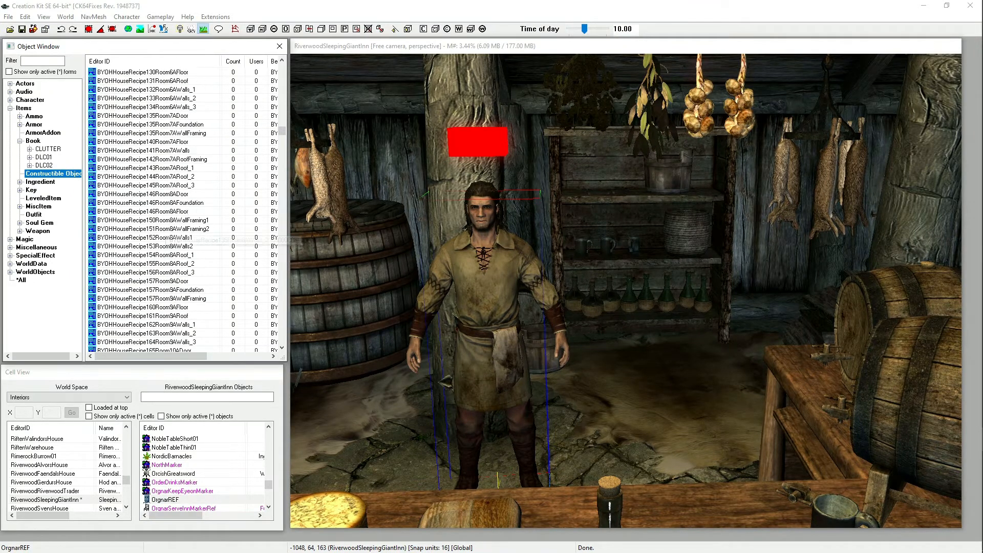
scroll(169, 241, down, 20)
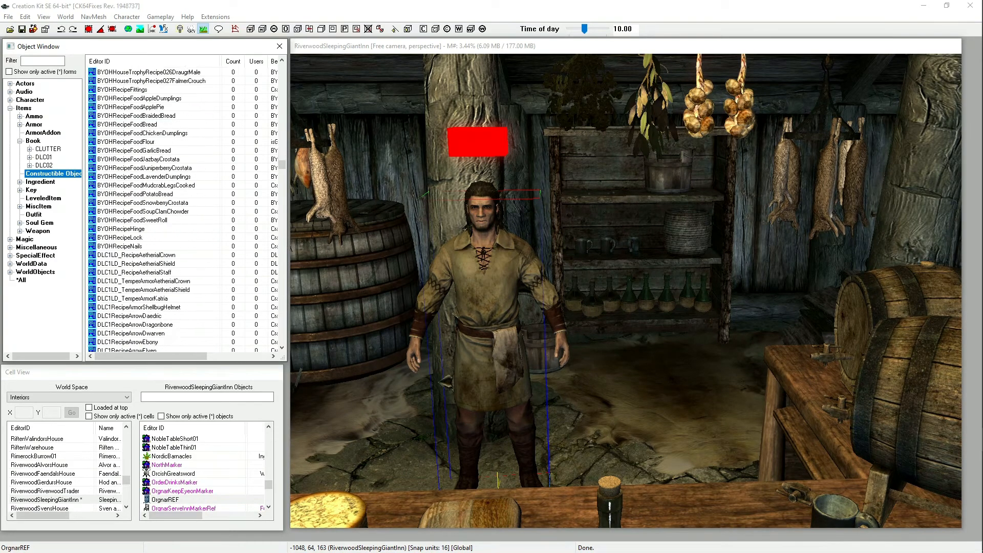
scroll(172, 244, down, 20)
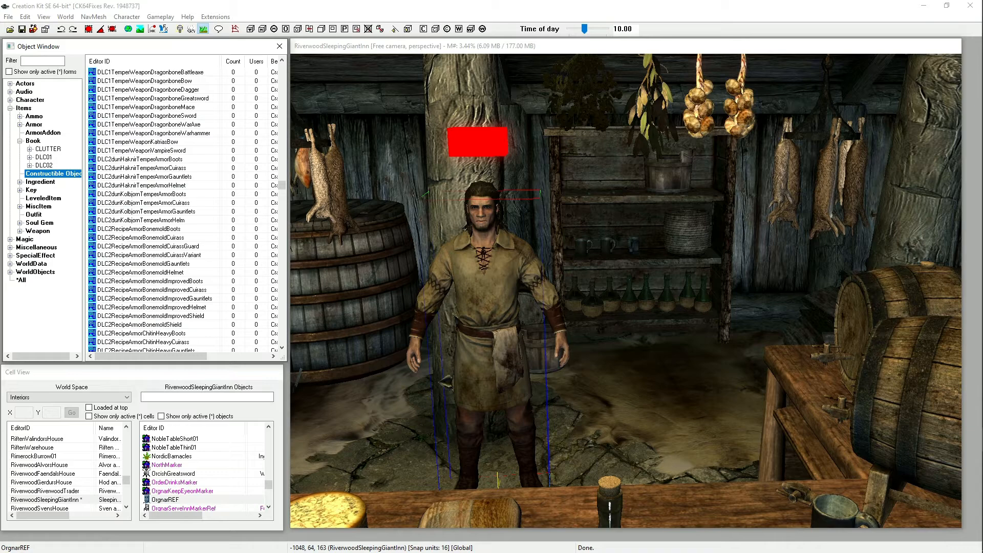
Step: Expand the MiscItem category, examine the clutter on the inn's shelves and counter in the Render Window, and collapse MiscItem again
click(20, 206)
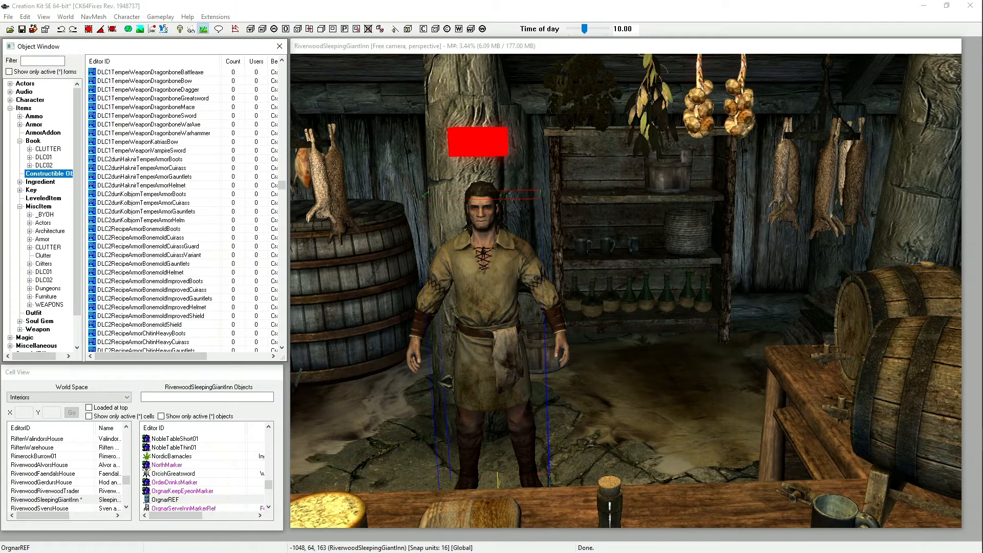
scroll(626, 290, up, 6)
scroll(625, 290, down, 4)
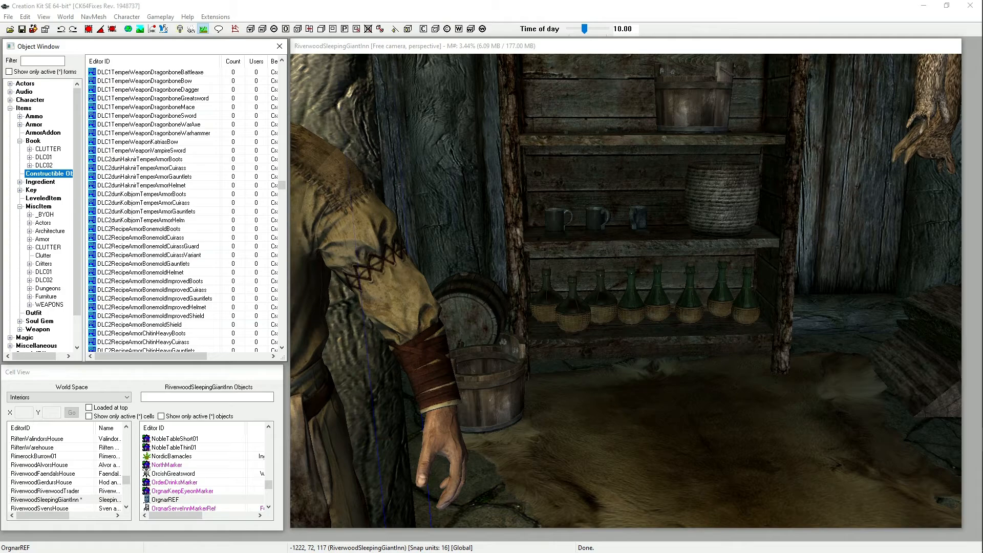
scroll(626, 291, down, 4)
middle_drag(591, 278, 866, 279)
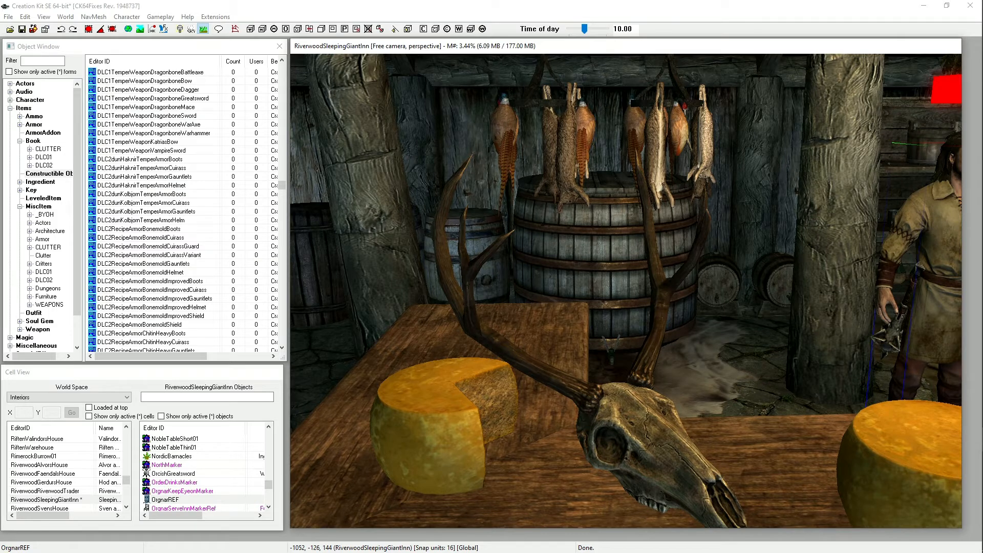
click(20, 207)
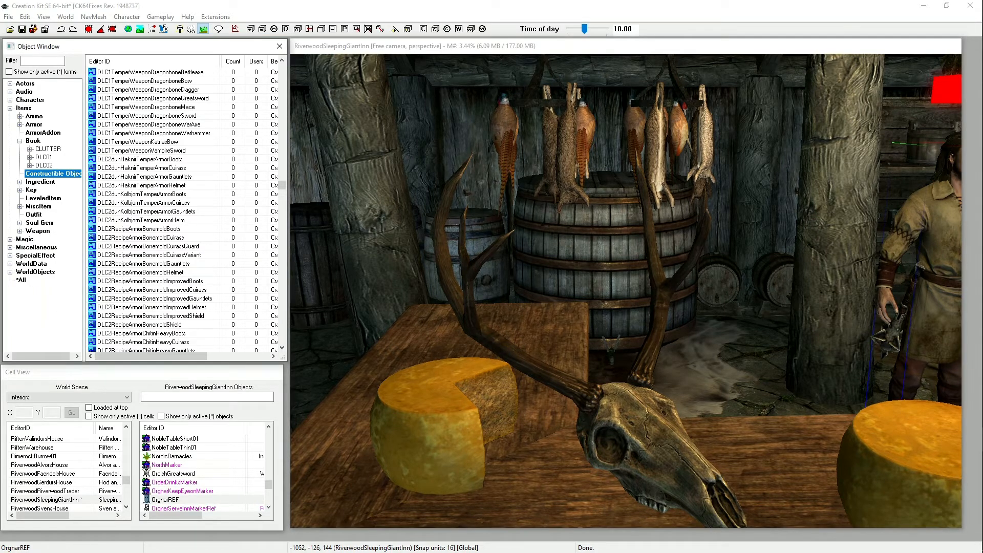
Step: List the Outfit entries, start a new outfit, add ArmorBanditCuirass2 from the Armor list to it, and cancel the outfit
click(34, 215)
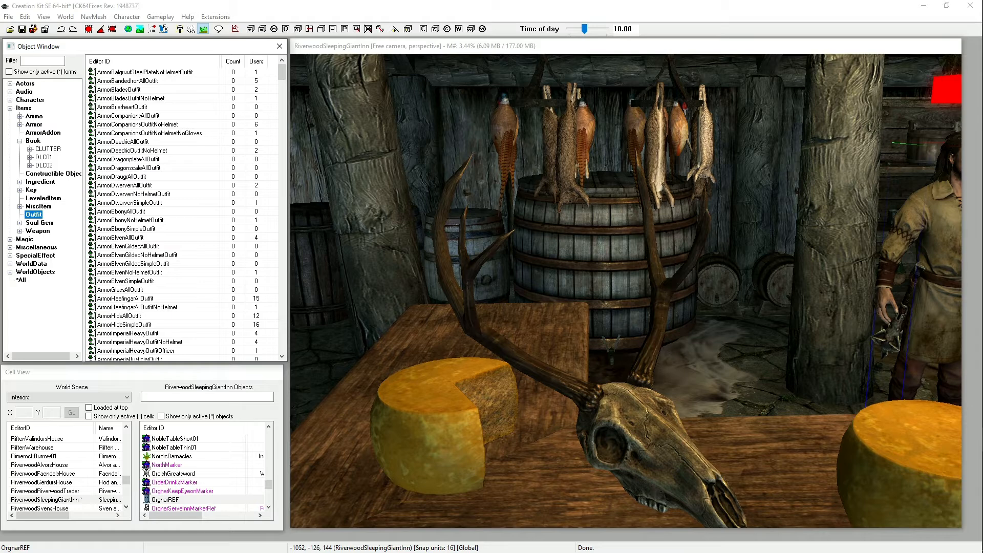
right_click(198, 203)
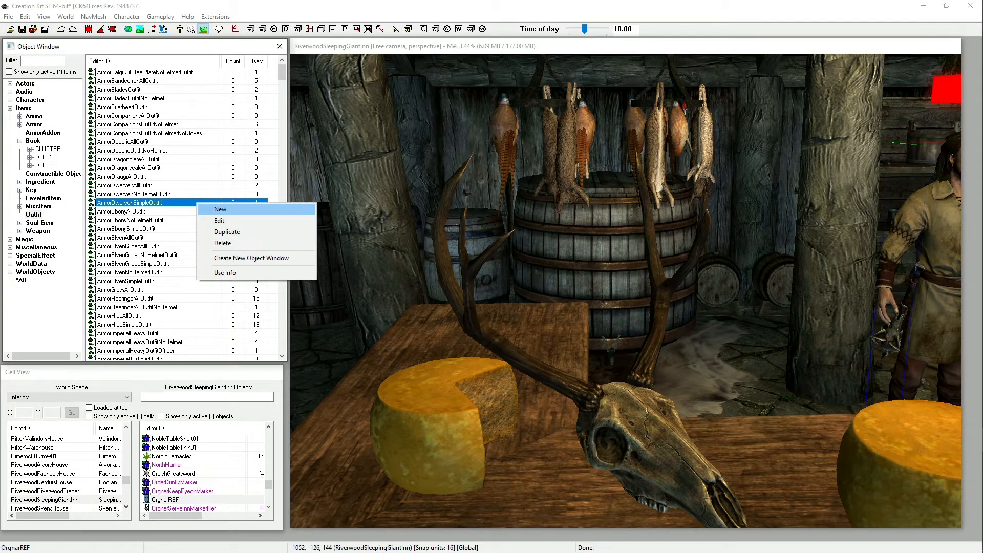
click(220, 209)
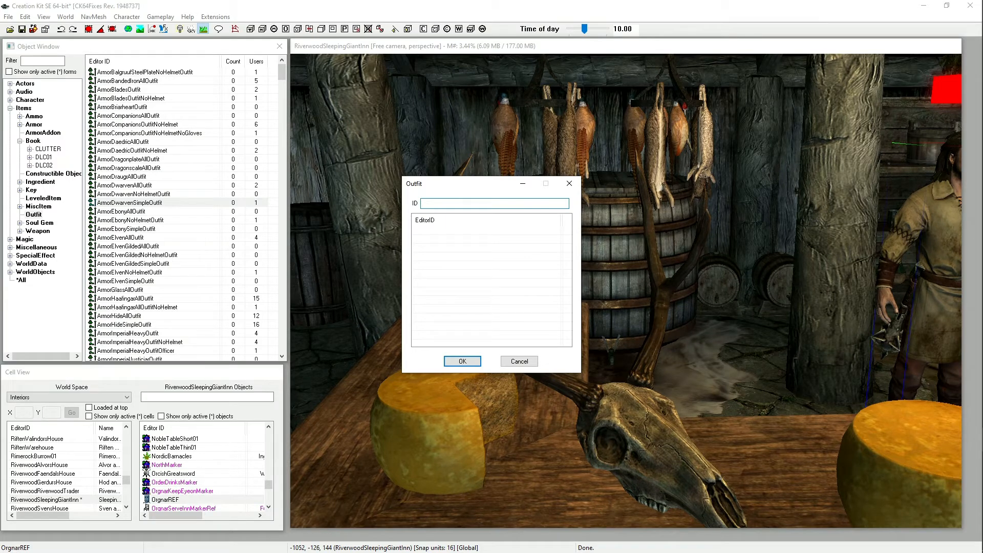
click(33, 124)
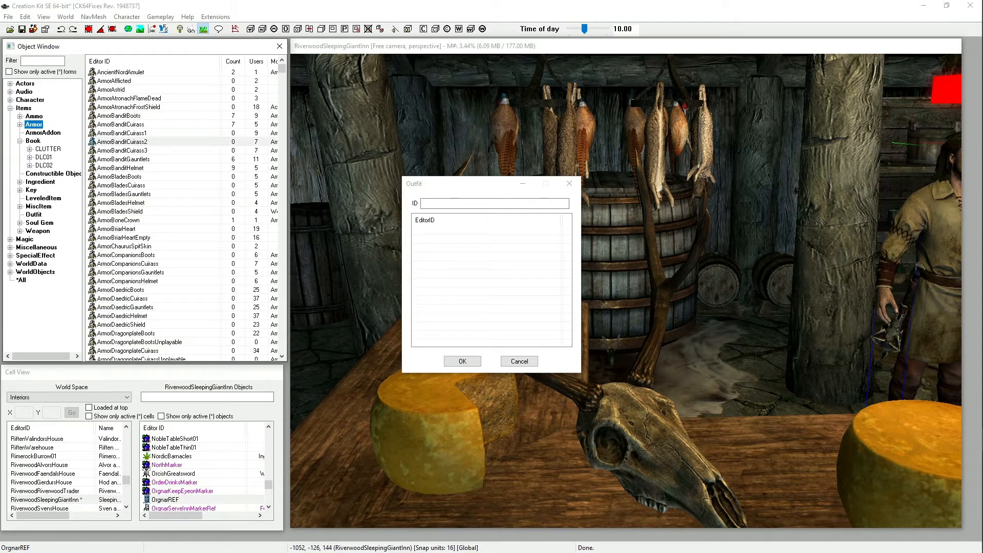
click(93, 142)
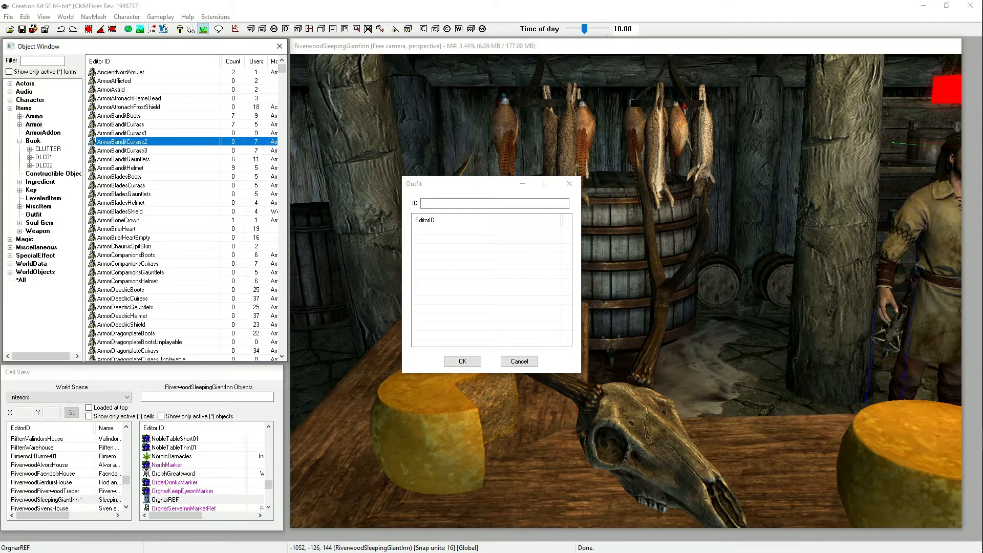
drag(122, 142, 474, 256)
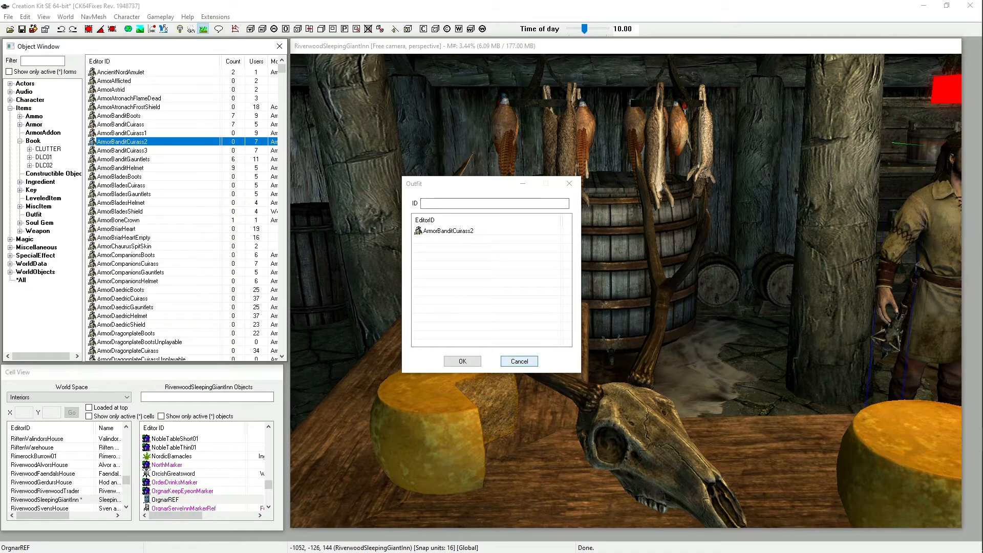
click(519, 361)
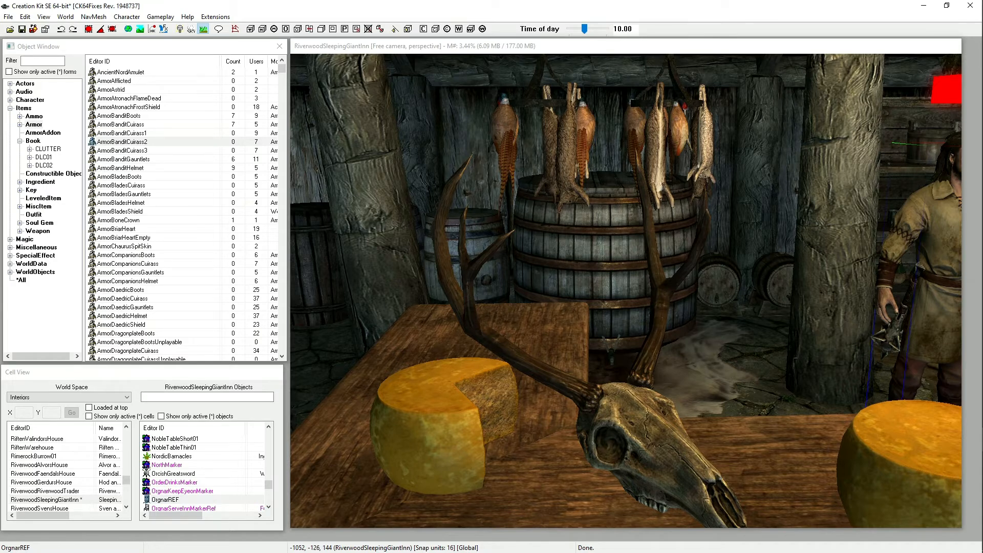
Step: Look at the Weapon subcategories, collapse the Items category, and expand Magic with its Potion branch collapsed
click(20, 231)
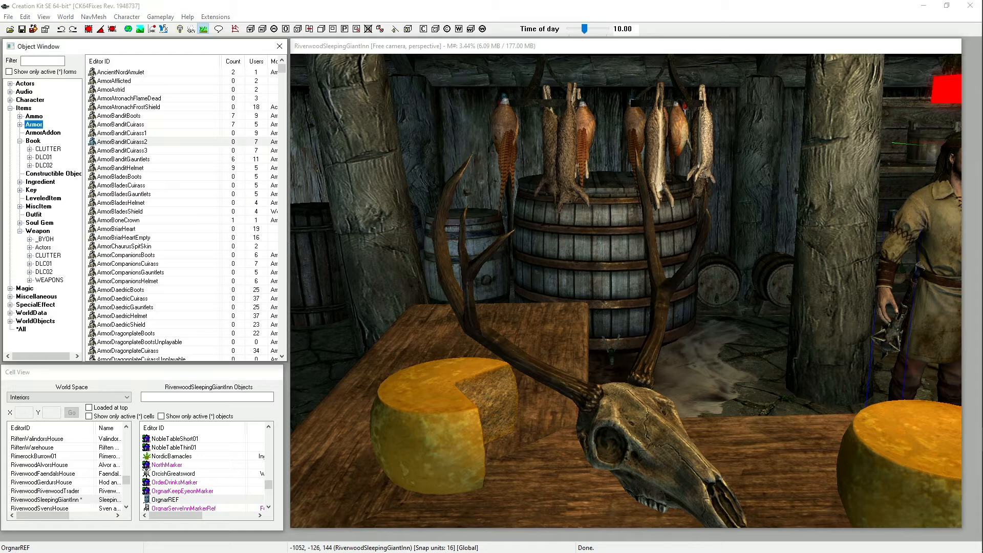
click(20, 231)
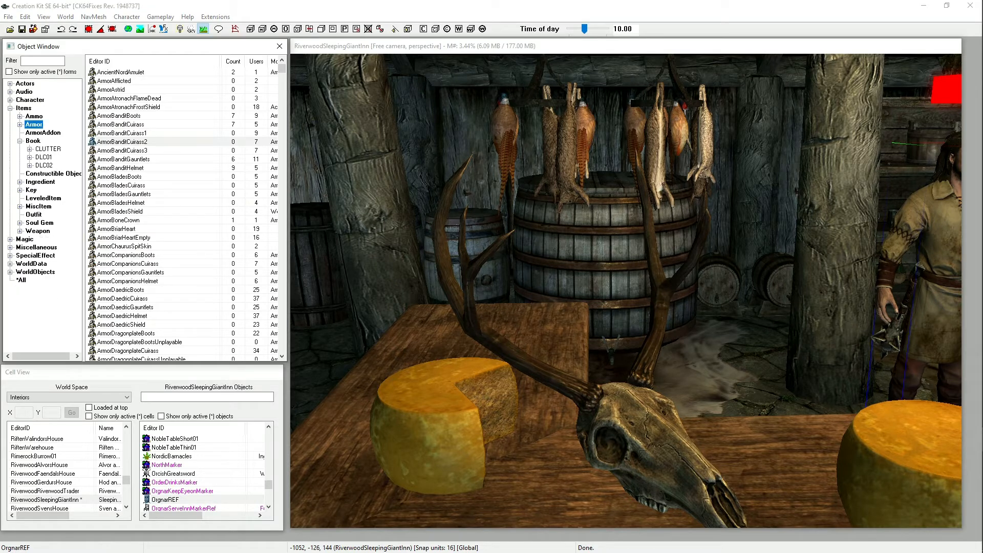
click(20, 141)
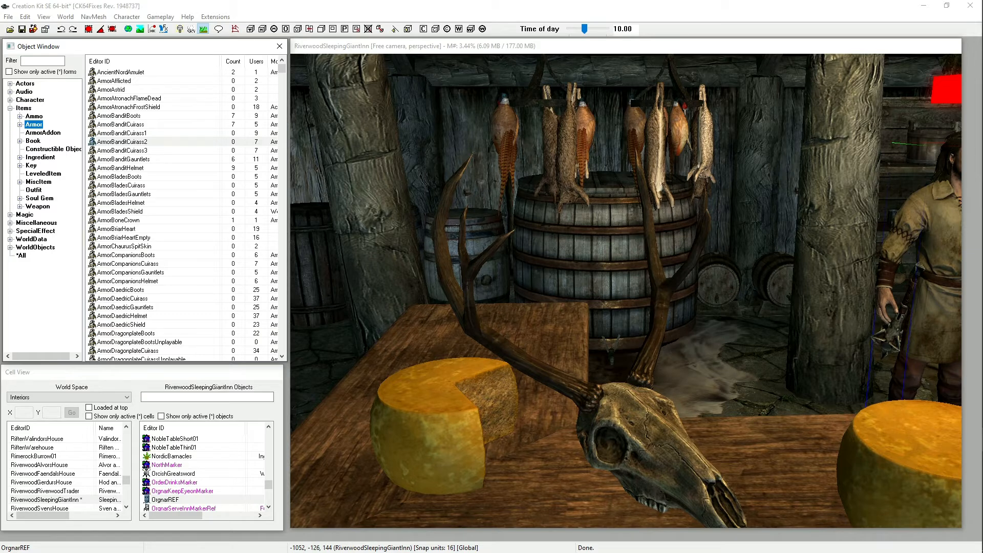
click(11, 108)
click(10, 117)
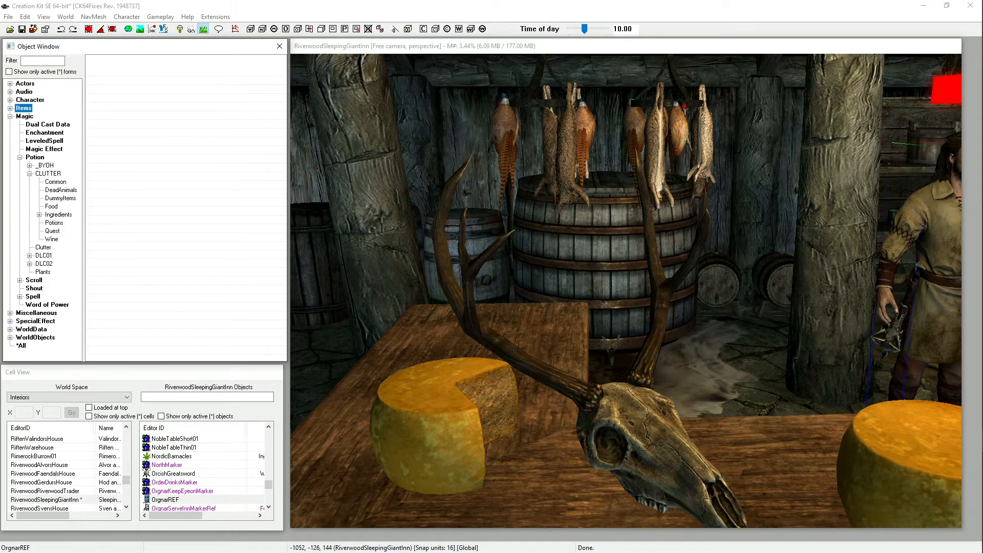
click(30, 173)
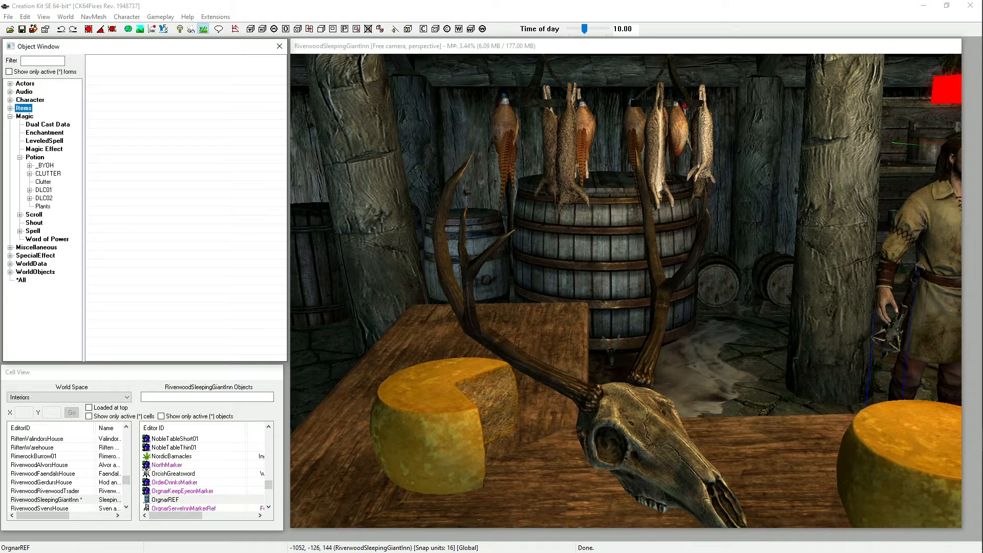
click(20, 157)
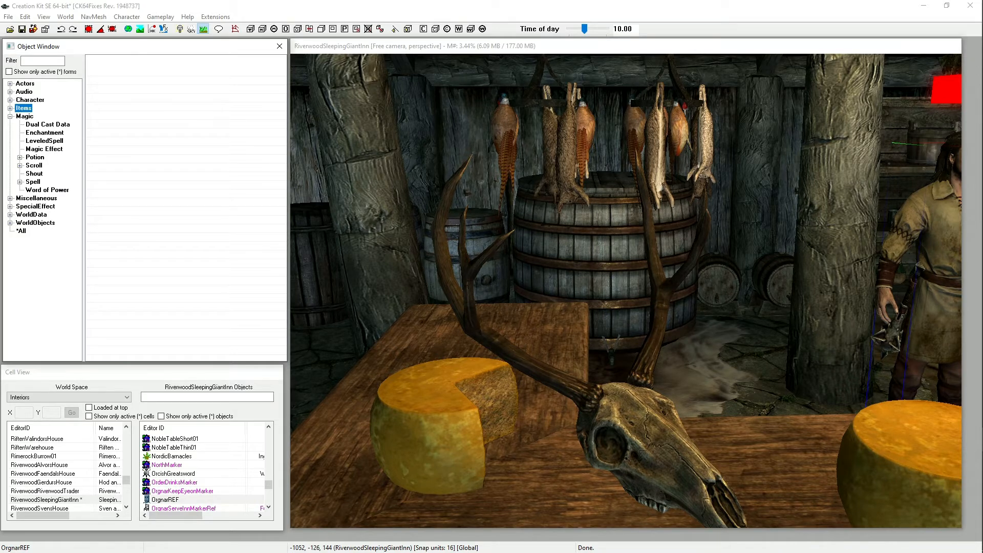
Step: List the Dual Cast Data entries, open doomSerpentDualCastData to view its effect settings, and close its window with OK
click(48, 125)
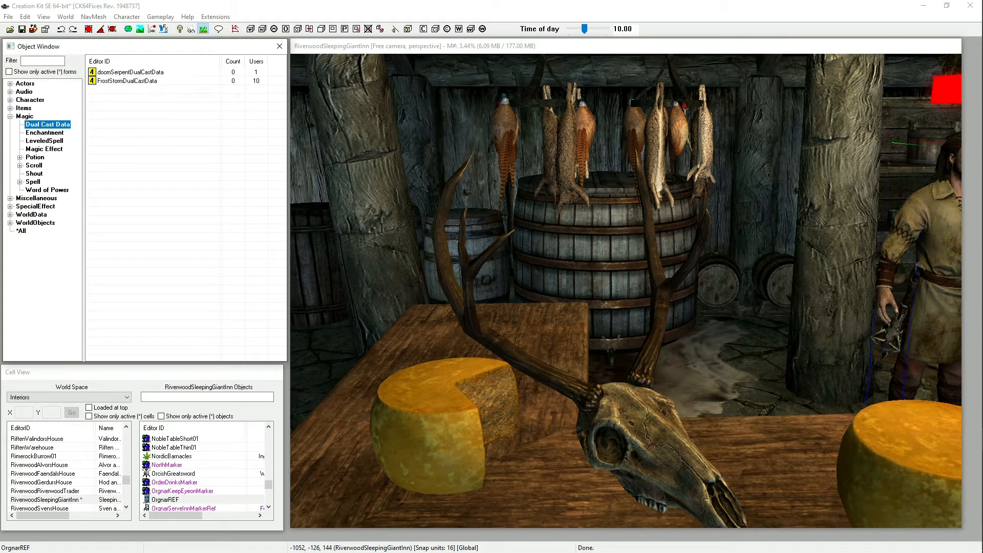
double_click(131, 72)
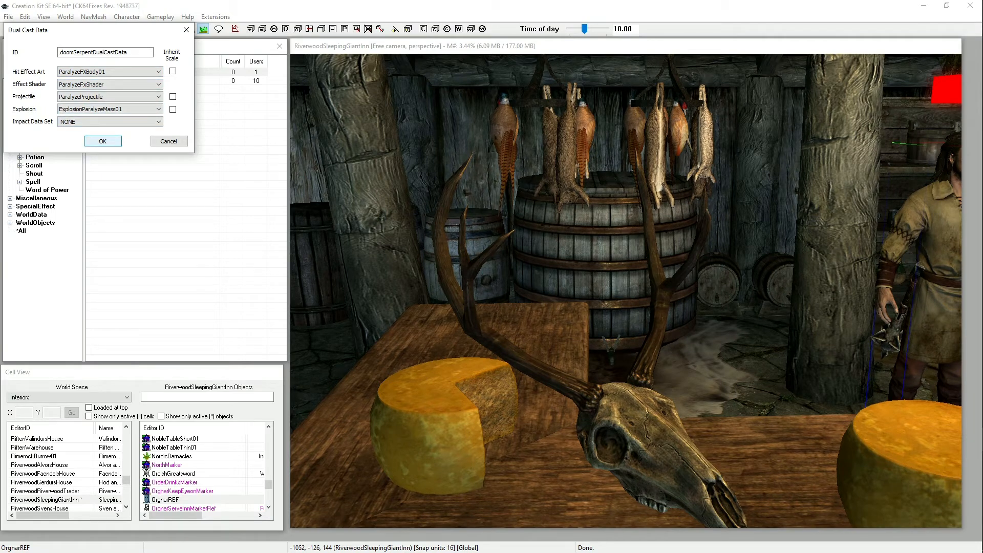
click(102, 141)
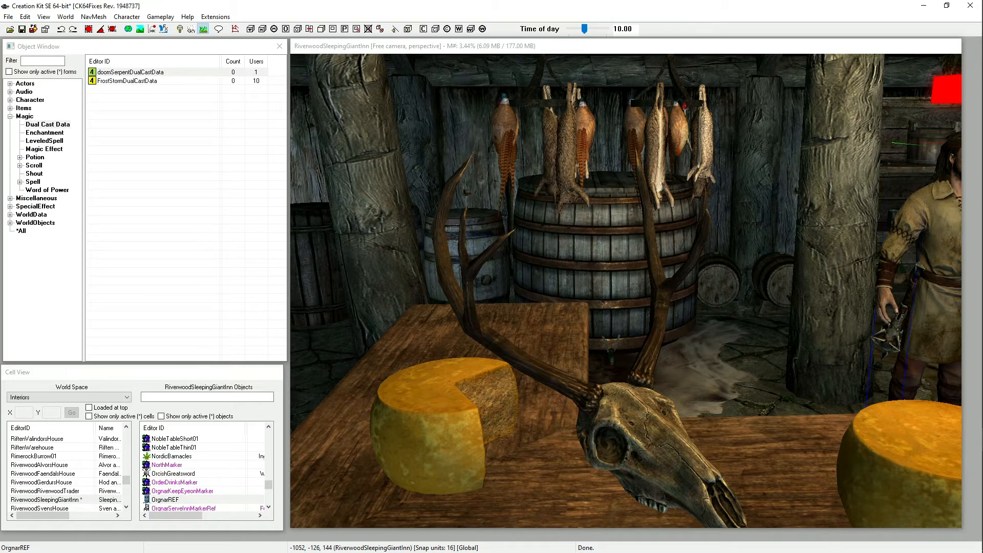
Step: Look through the Enchantment entries, including the armor fortify enchantments, and list the LeveledSpell and Magic Effect entries
click(45, 133)
scroll(190, 164, down, 20)
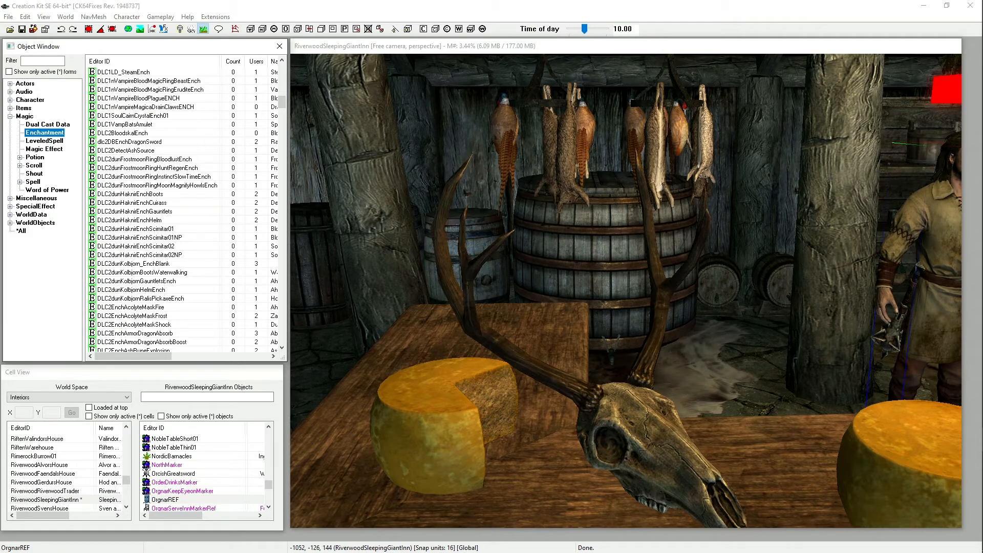
scroll(163, 179, down, 20)
click(162, 182)
scroll(163, 187, down, 10)
scroll(154, 210, up, 10)
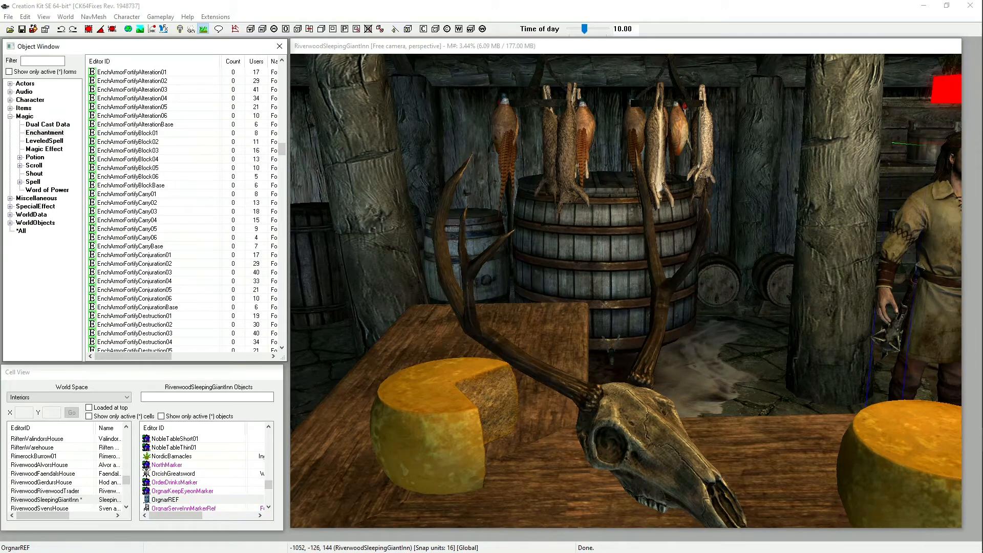
click(44, 141)
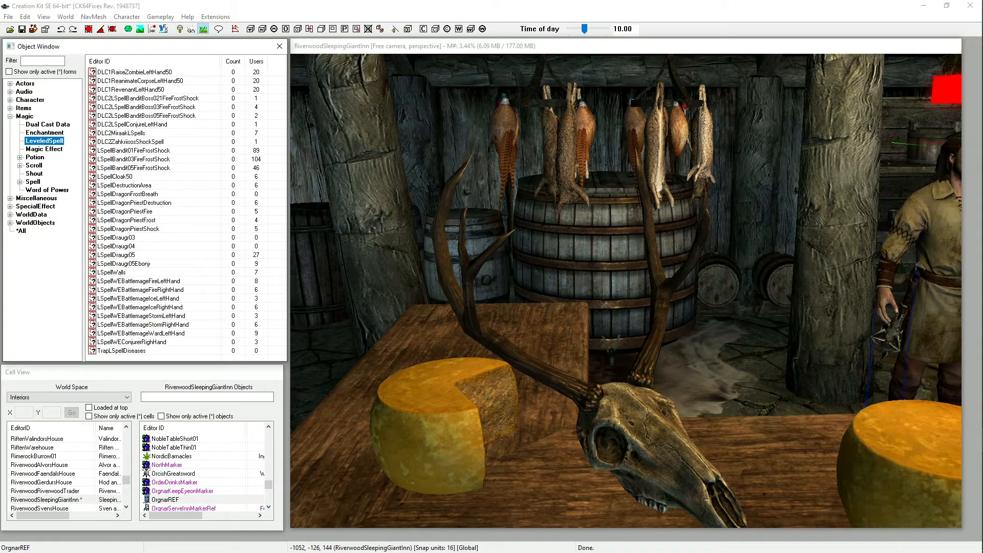
click(44, 149)
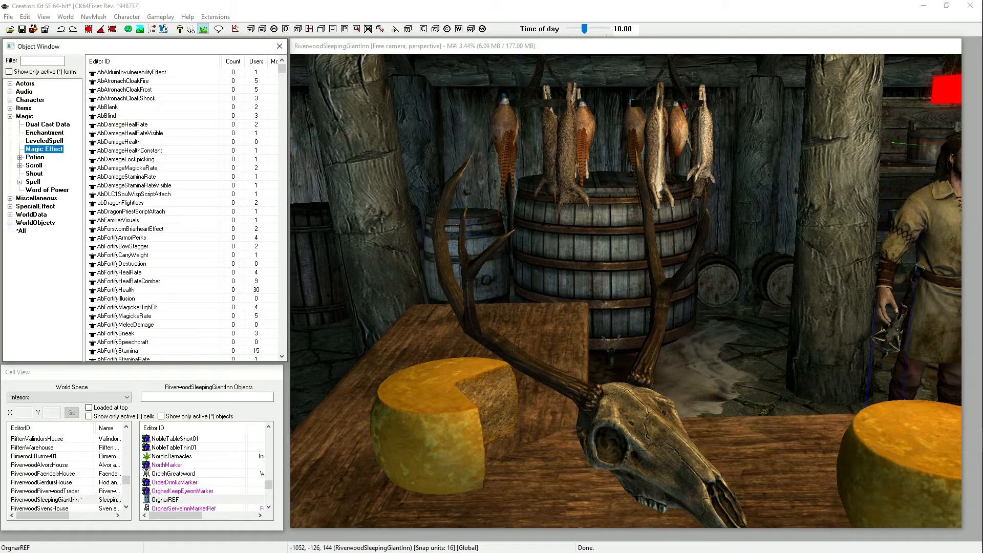
Step: Expand Potion and its CLUTTER folder, look through subfolders such as DummyItems, Food, Wine and Common, and collapse CLUTTER
click(35, 157)
click(19, 157)
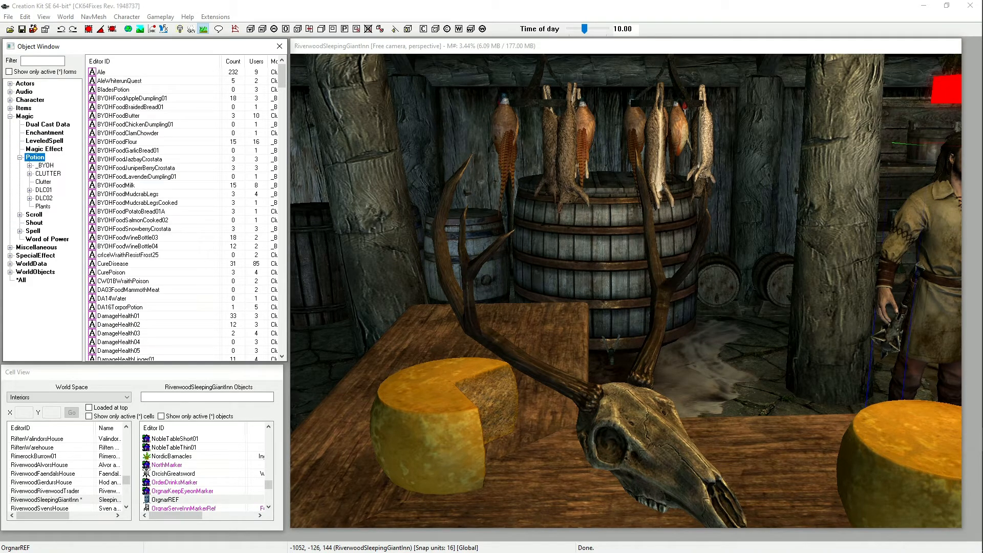
click(30, 173)
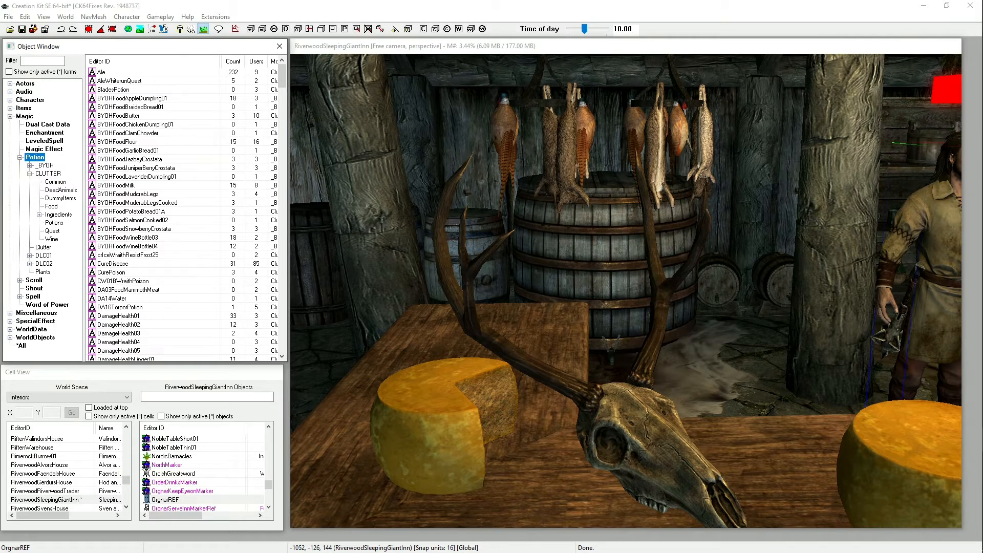
click(61, 198)
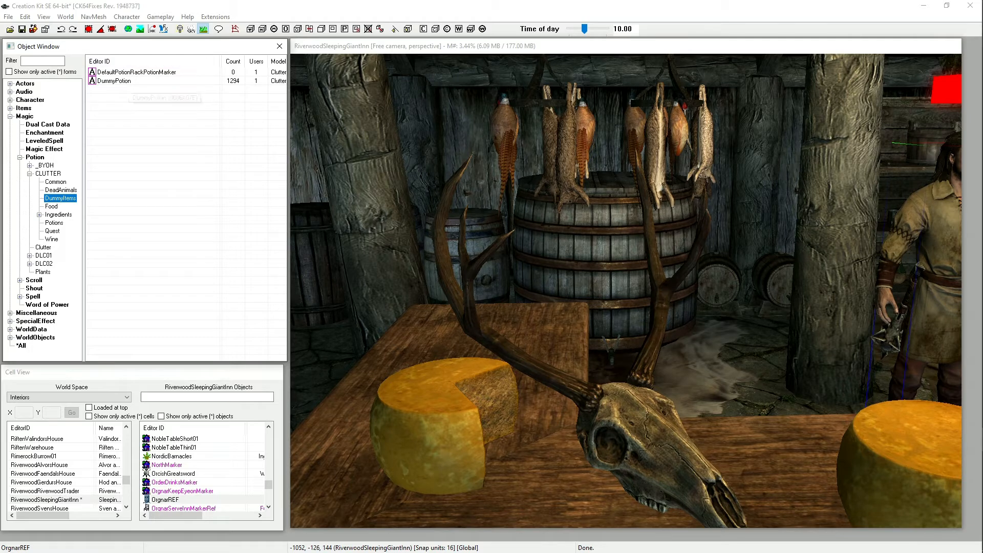
click(52, 207)
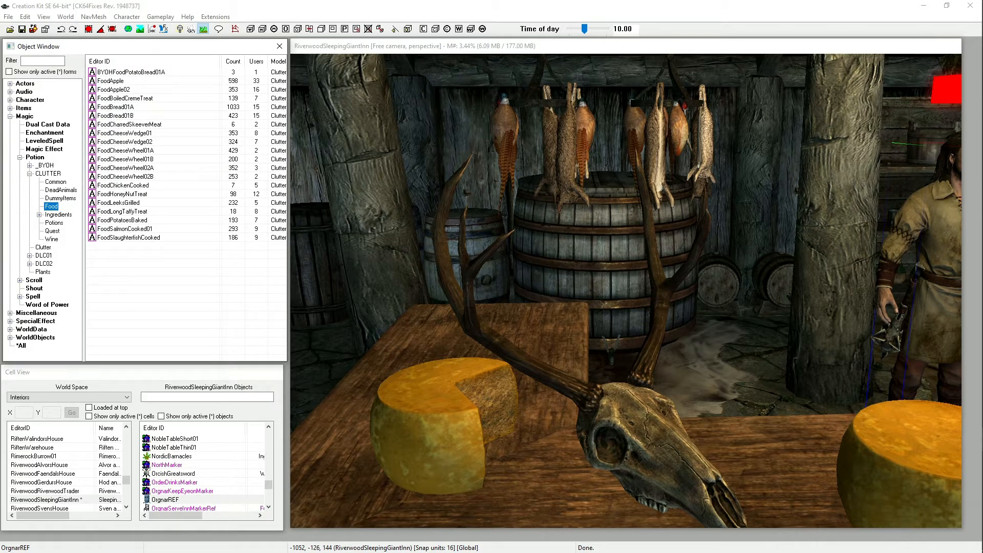
key(Down)
key(Down)
key(Down)
key(Down)
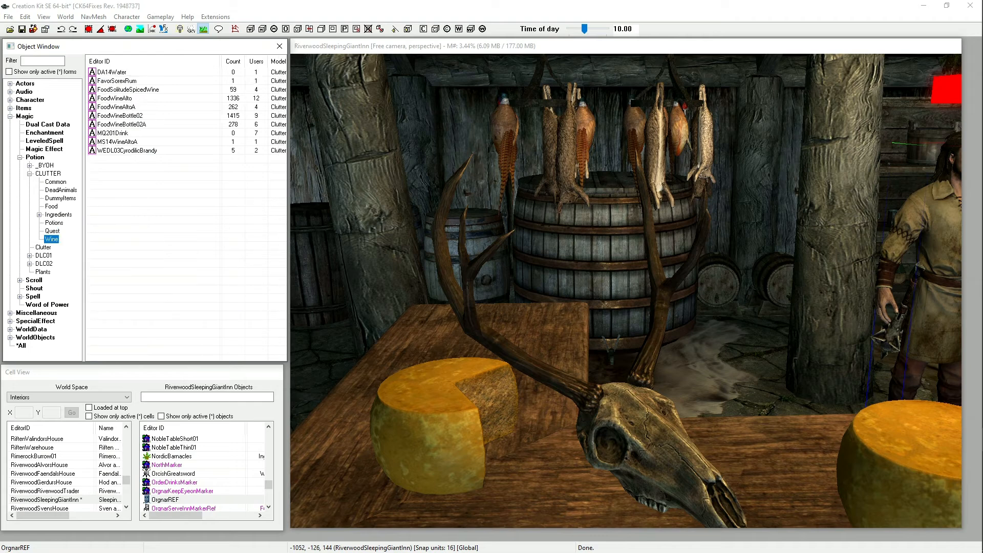
click(55, 181)
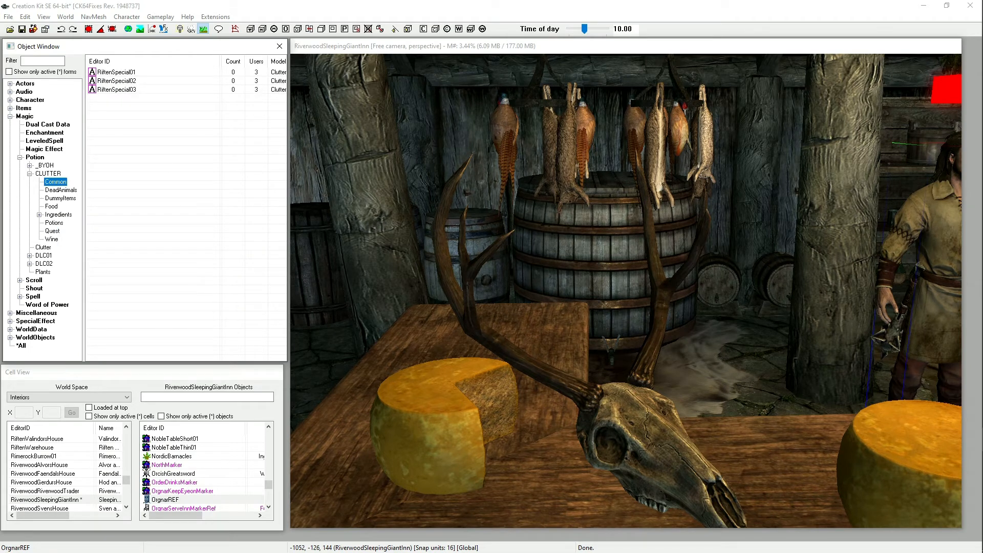
click(30, 173)
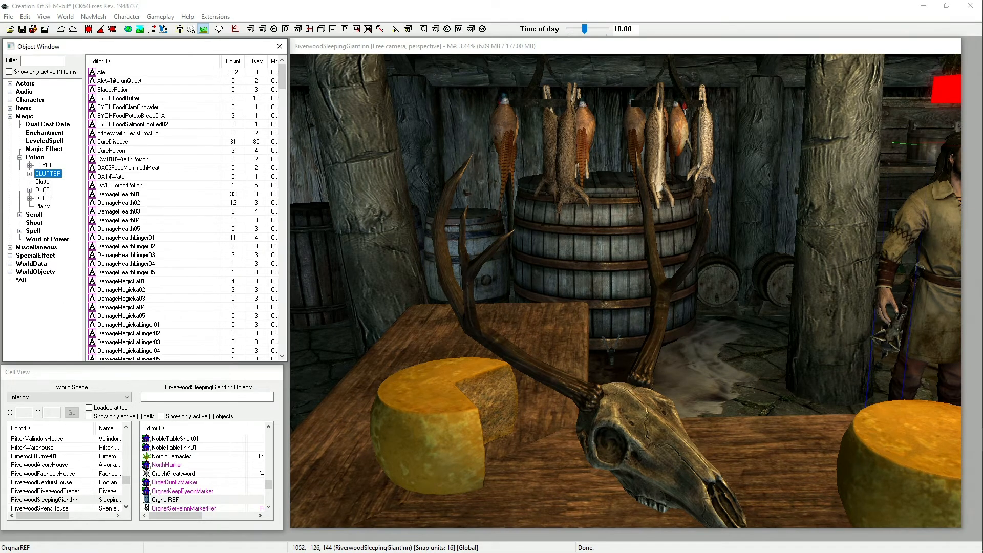
Step: Expand Potion's _BYOH folder and list the potion entries in the _BYOH, DLC01, DLC02 and Plants folders
click(30, 166)
click(44, 165)
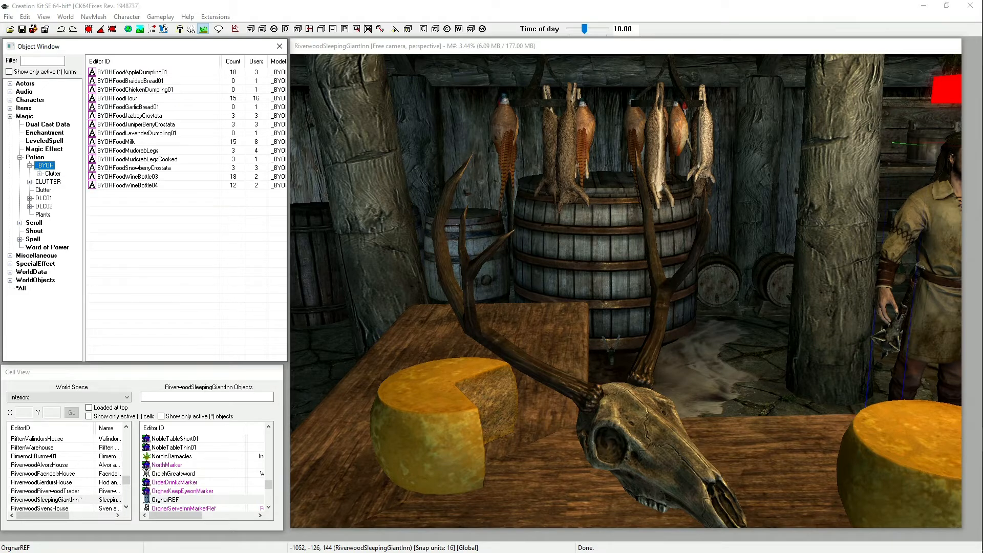
click(44, 198)
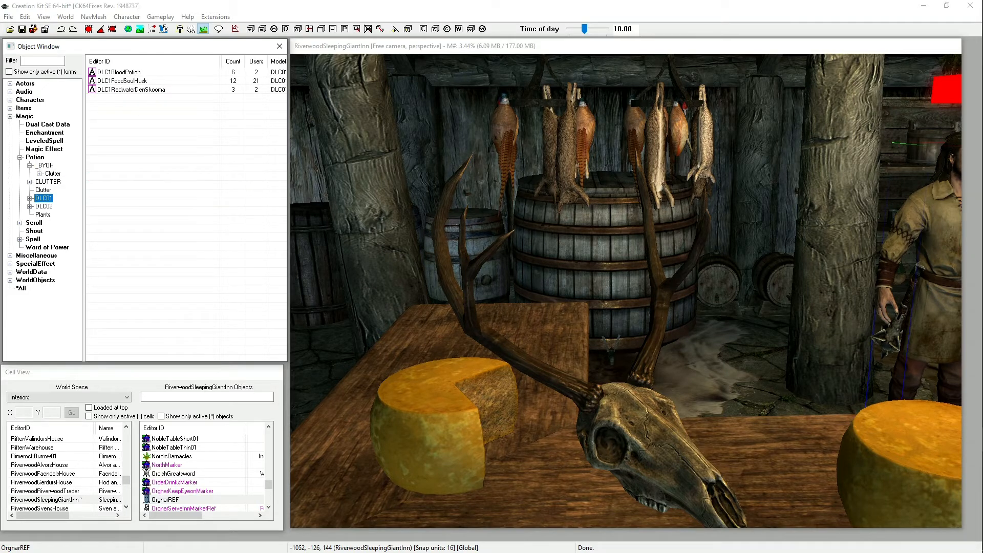
click(44, 207)
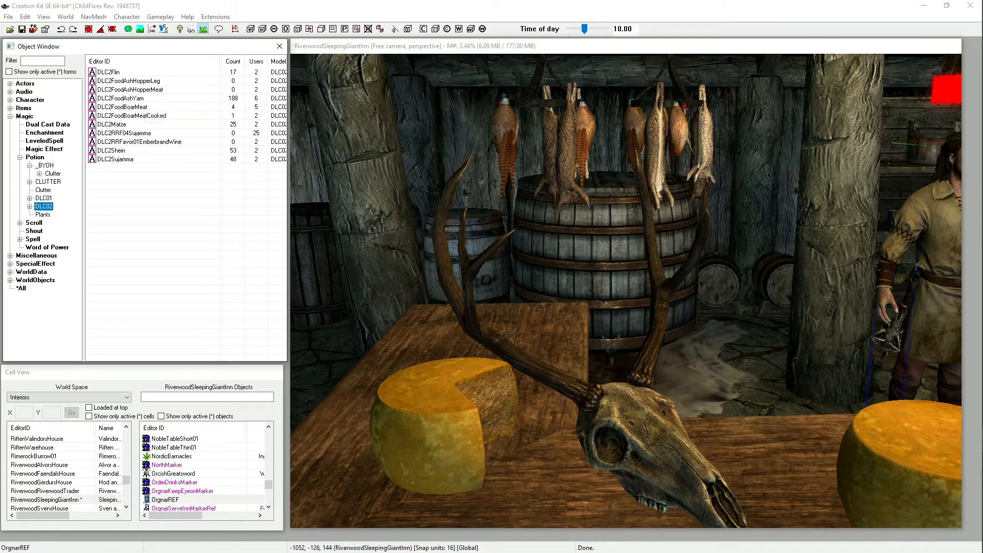
click(43, 214)
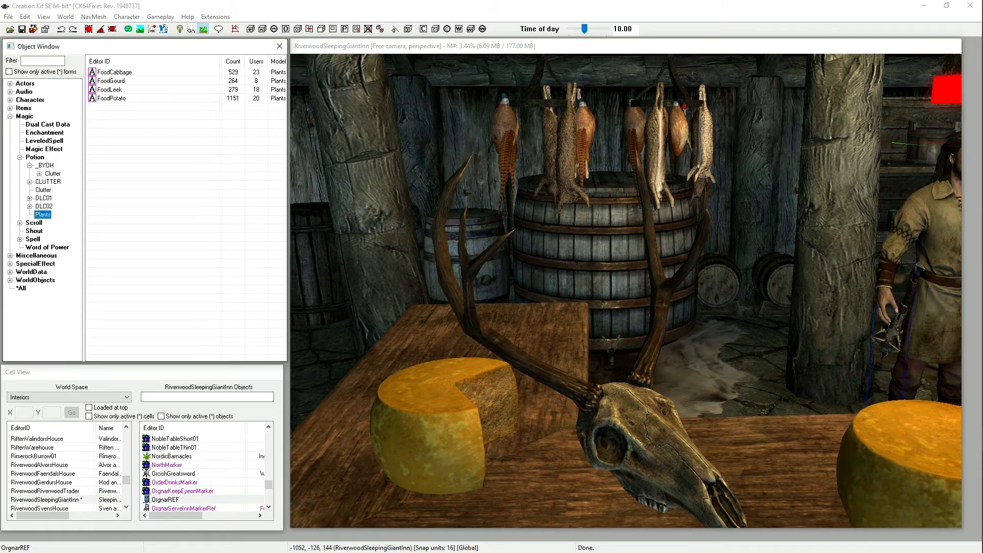
Step: Collapse the Potion folder, list the Spell entries under Magic, and look through them down to the conjuration spells
click(20, 157)
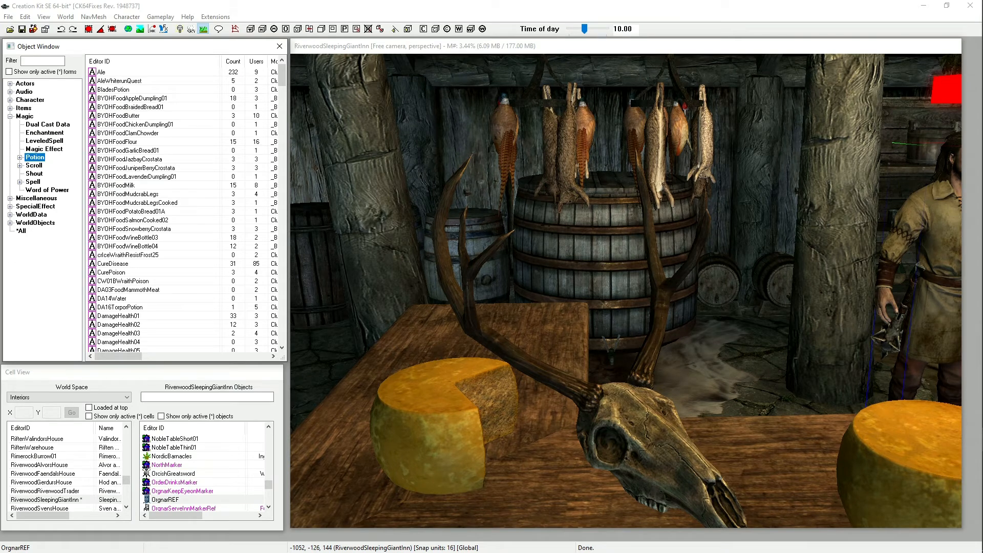
click(33, 182)
scroll(179, 207, down, 10)
scroll(154, 238, down, 10)
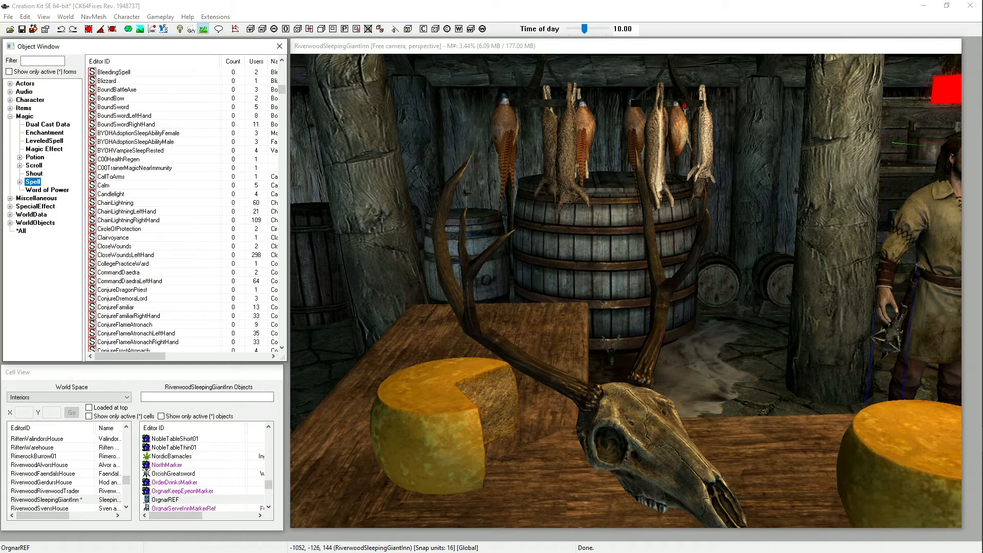
Step: Compare the Shout and Word of Power entries by listing each in turn, and collapse the Magic category
click(34, 174)
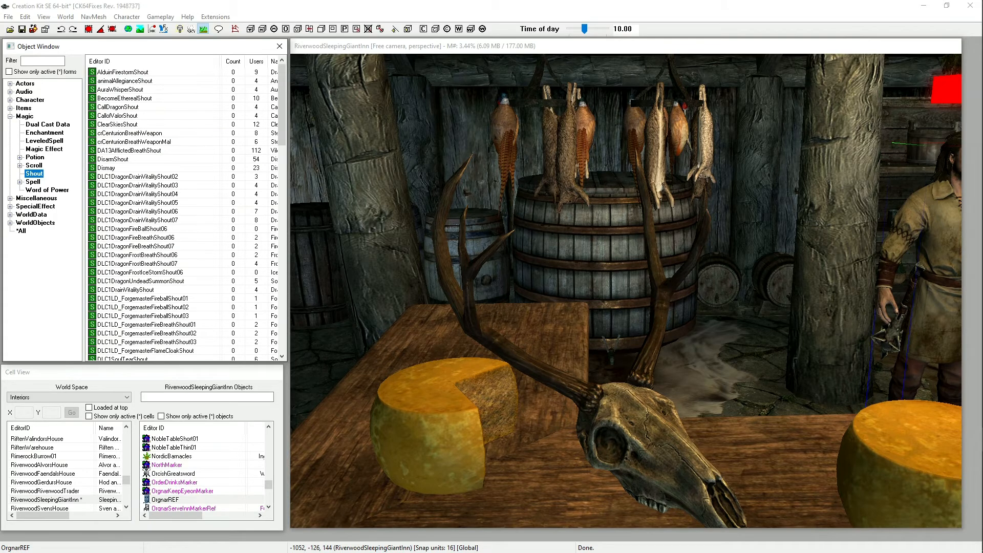
click(47, 190)
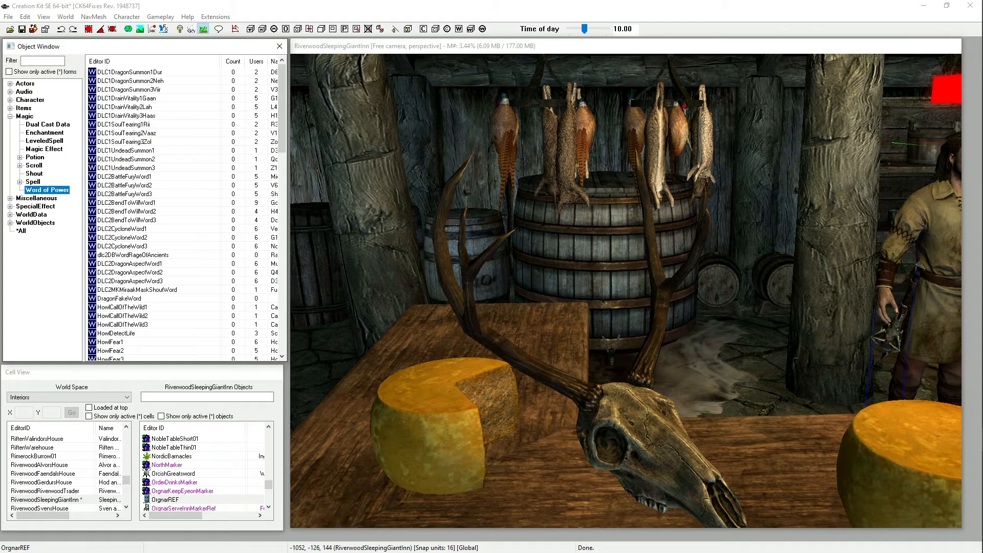
click(34, 173)
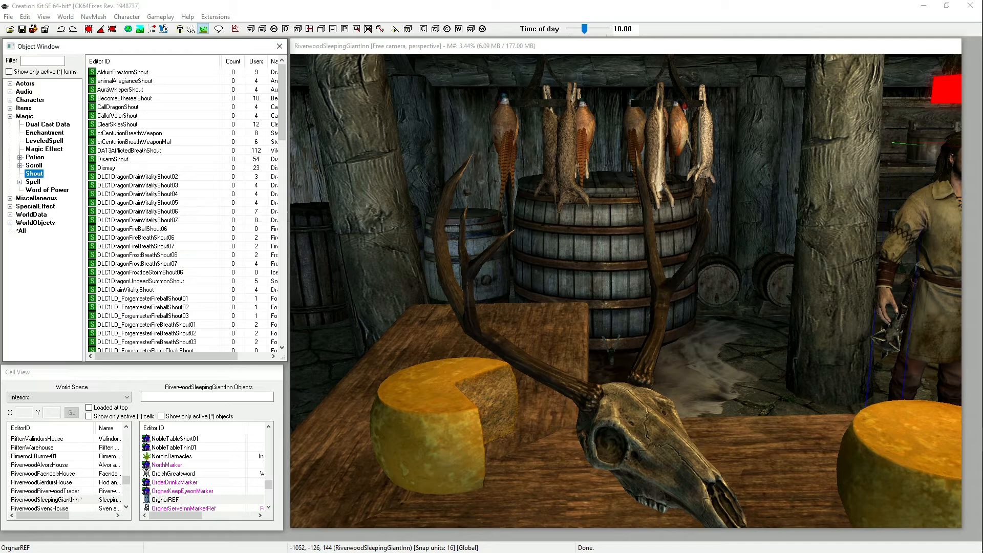
click(47, 190)
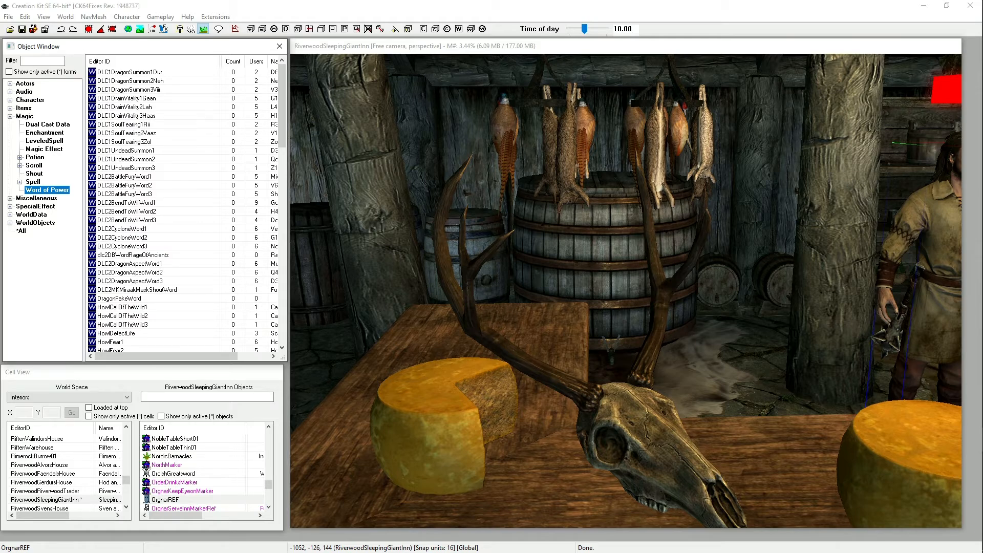
click(35, 173)
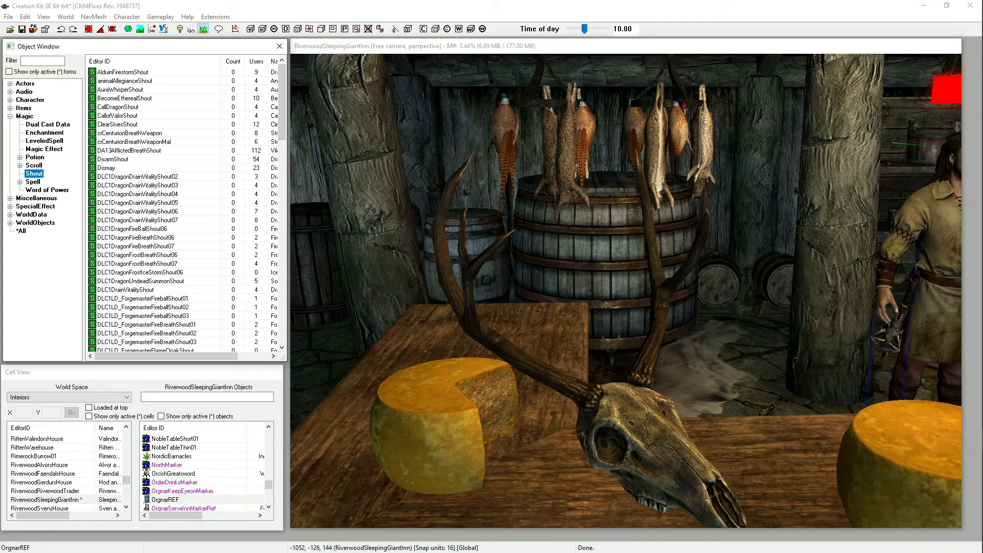
click(9, 116)
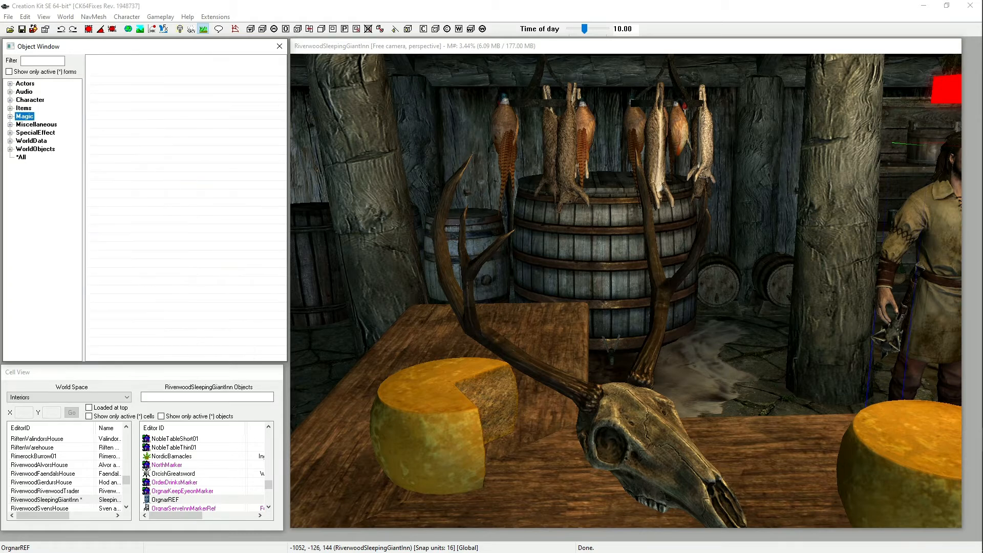
Step: Expand the Miscellaneous category and look through the IdleMarker entries, checking the inn's NPC in the render view
click(10, 124)
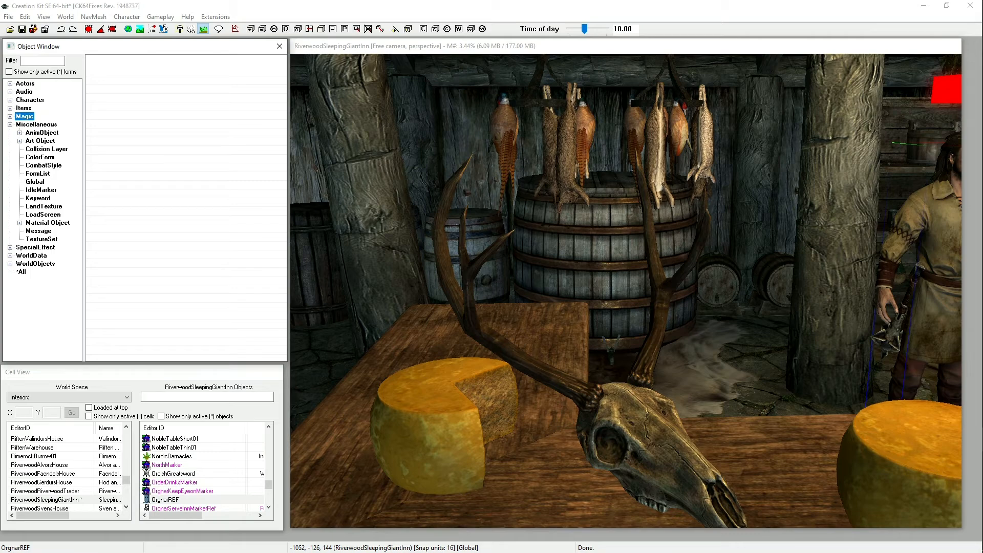
click(41, 190)
scroll(153, 205, down, 15)
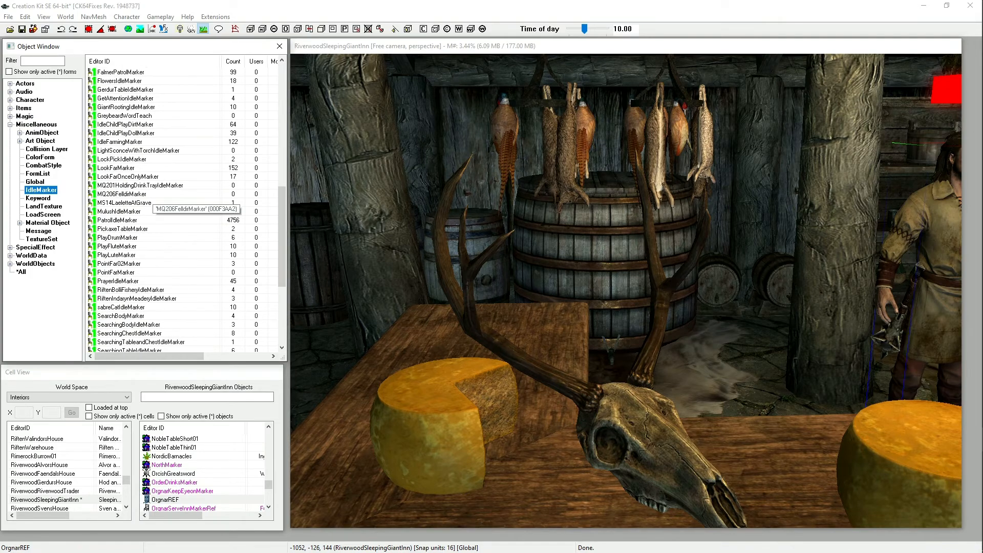
scroll(153, 205, up, 15)
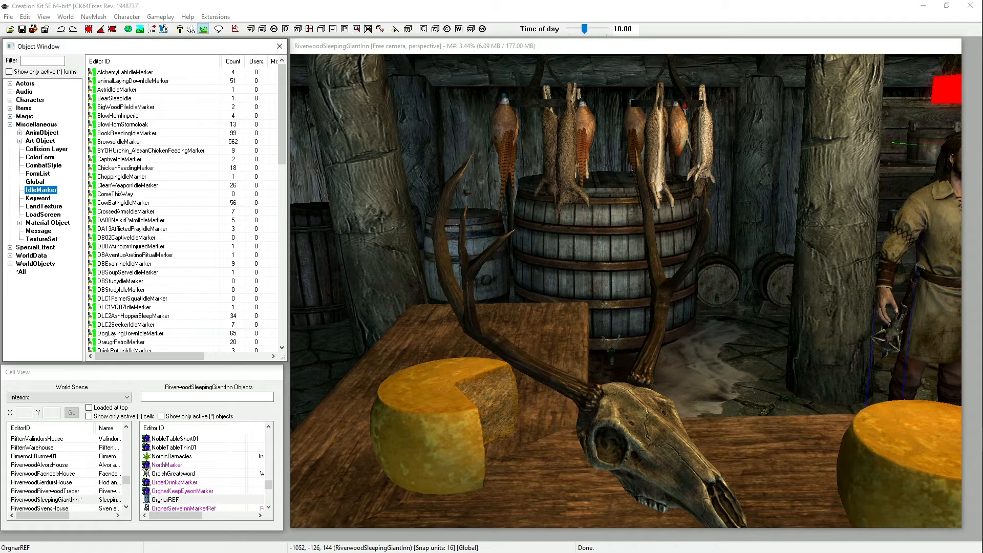
scroll(154, 256, down, 6)
scroll(153, 256, up, 6)
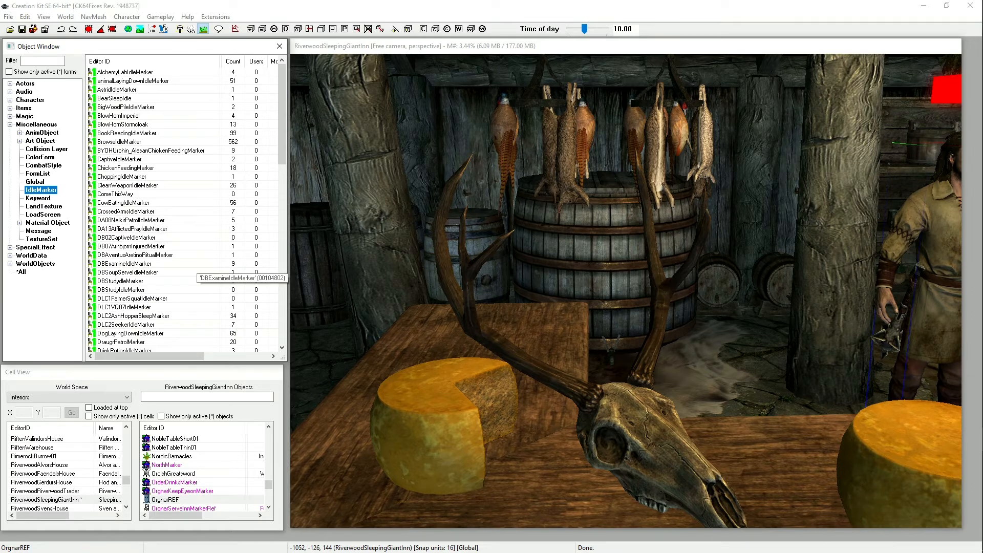
middle_drag(625, 287, 512, 304)
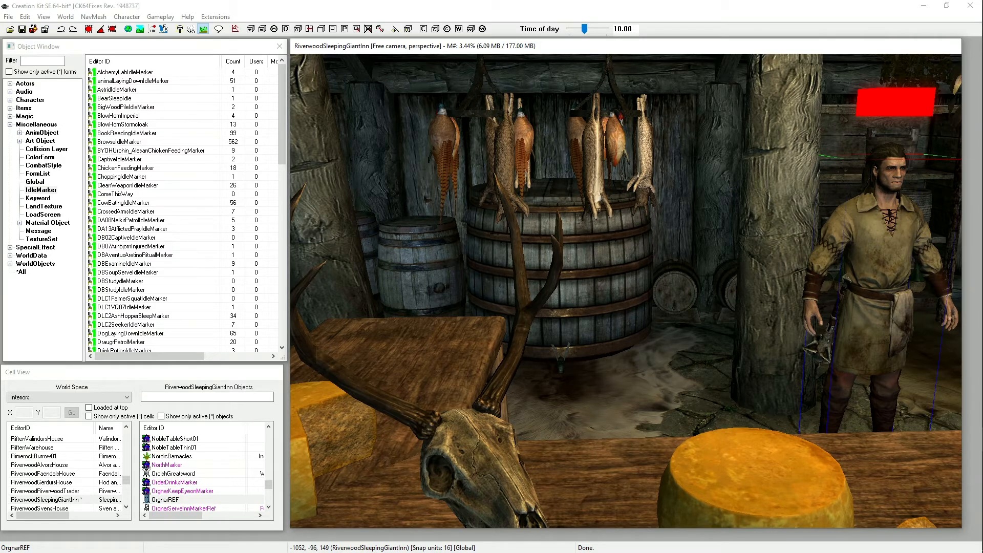
Step: List the Keyword, LandTexture, LoadScreen and TextureSet entries in turn, and collapse the Miscellaneous category
click(38, 198)
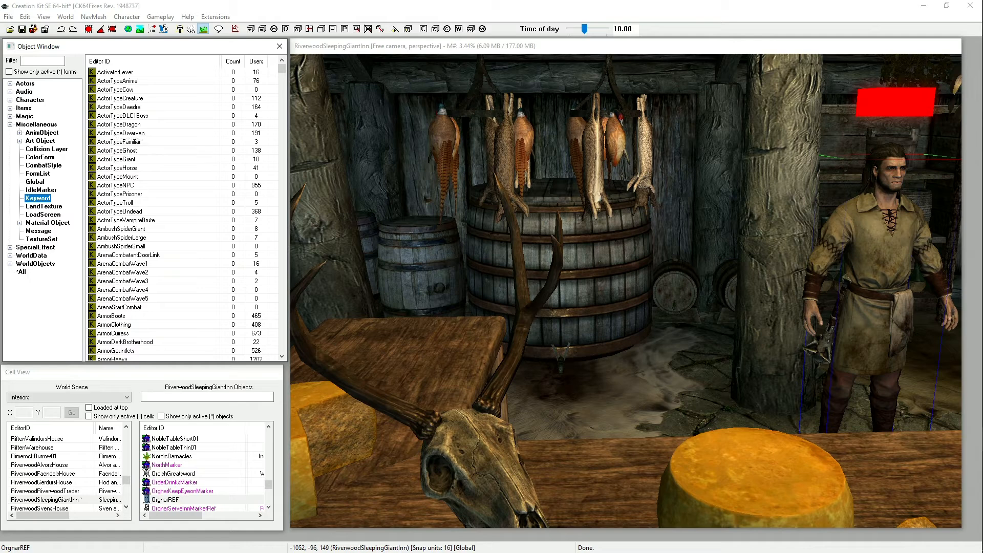
click(43, 207)
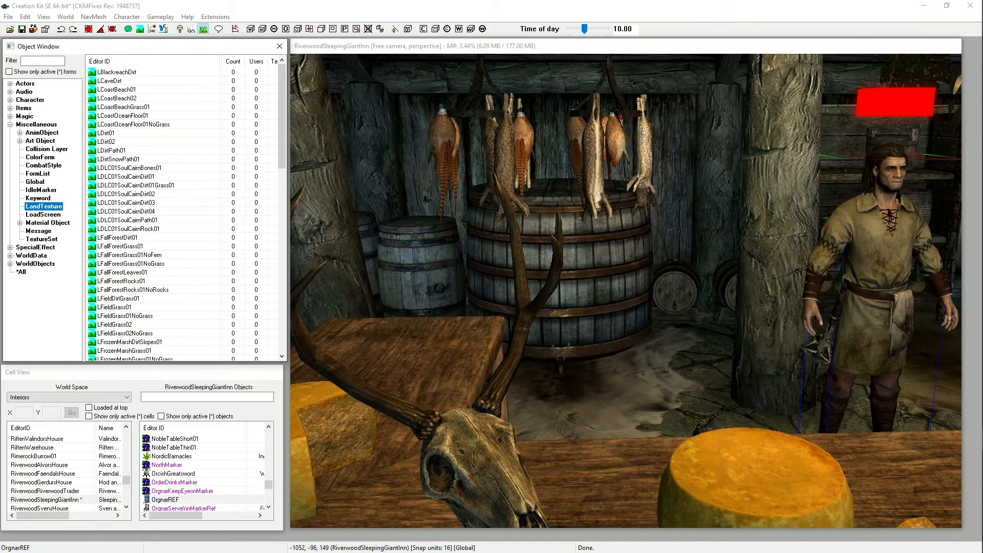
click(43, 214)
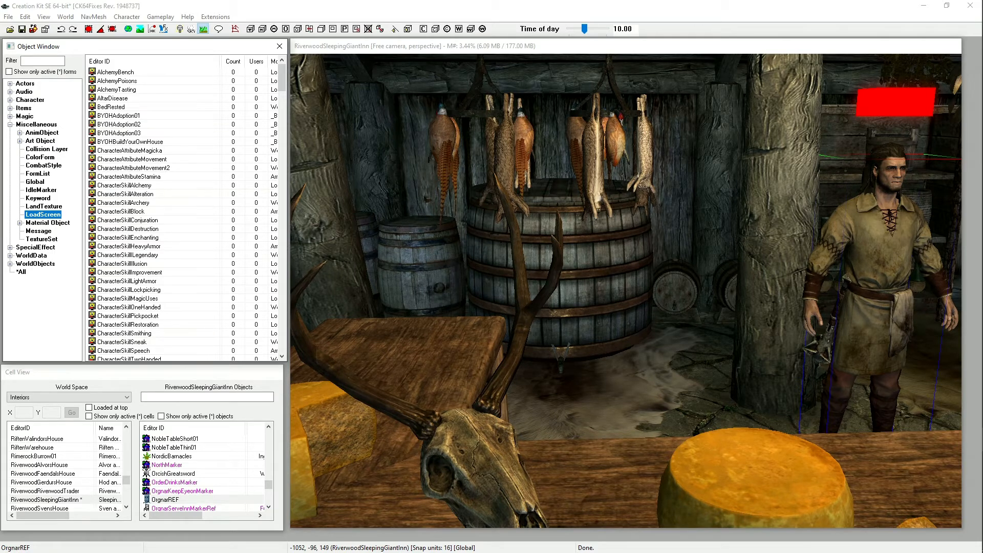
click(41, 239)
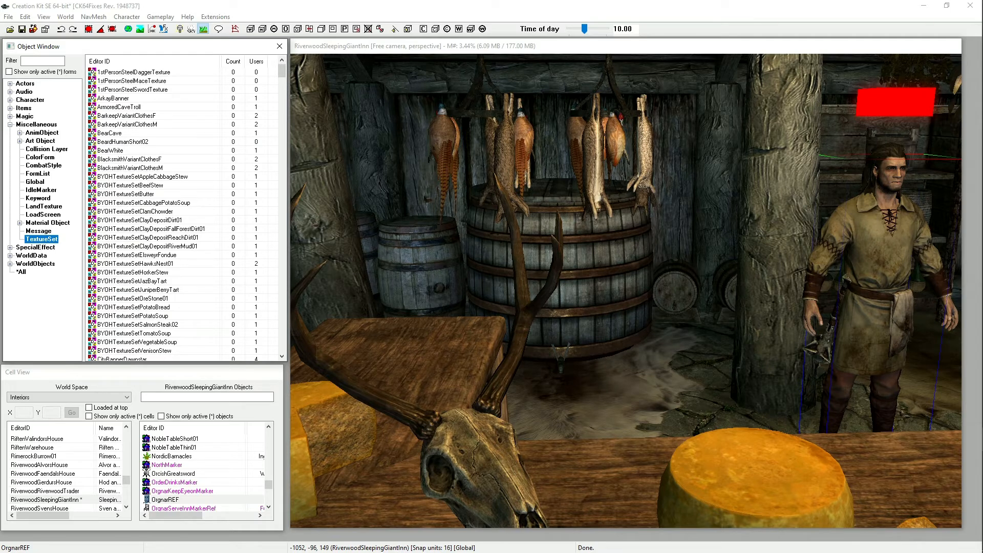
click(10, 125)
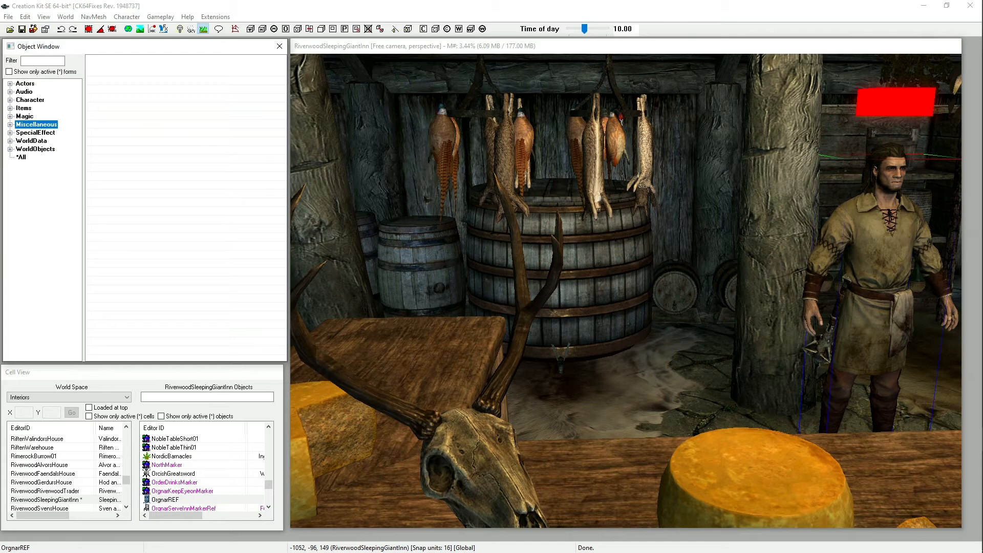
Step: Expand the SpecialEffect and WorldData categories in turn to view their object types, collapsing each one again
click(10, 132)
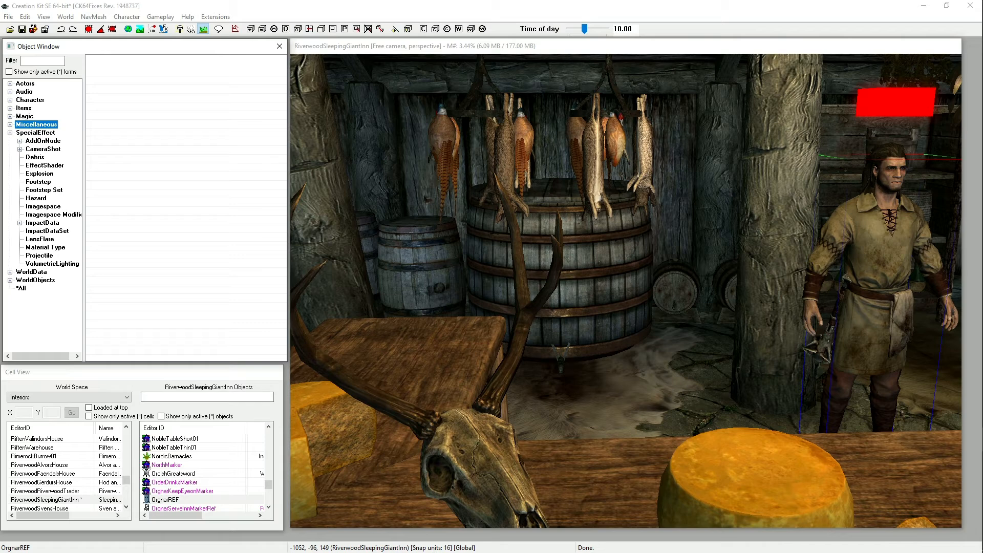
click(9, 132)
click(10, 141)
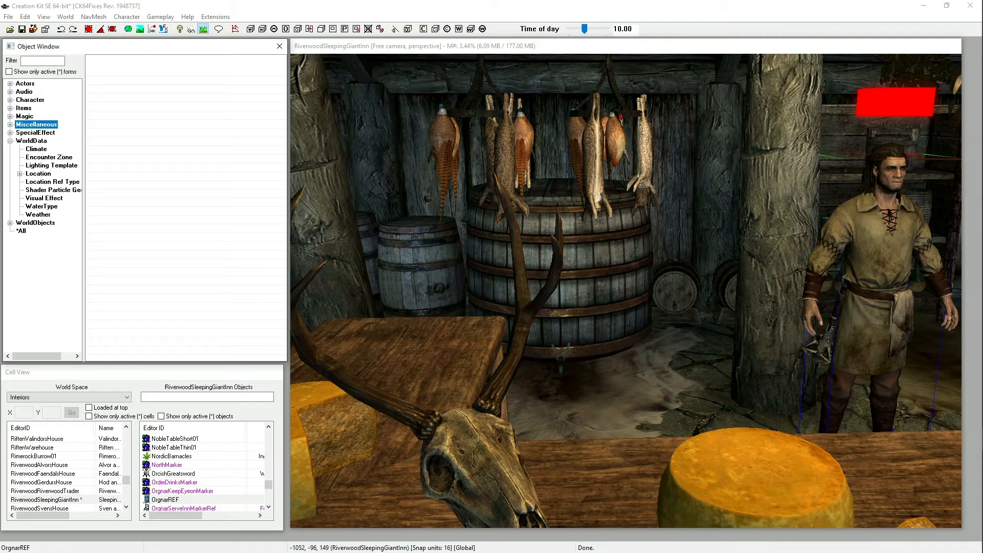
click(10, 141)
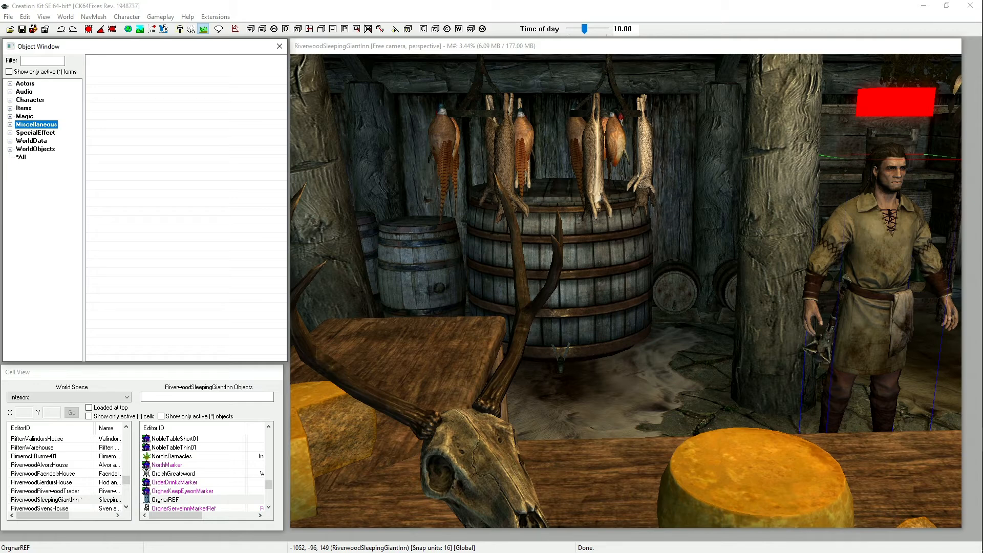
Step: Expand the WorldObjects category and look through the Activator entries, from the Apo objects down to the default activators
click(9, 149)
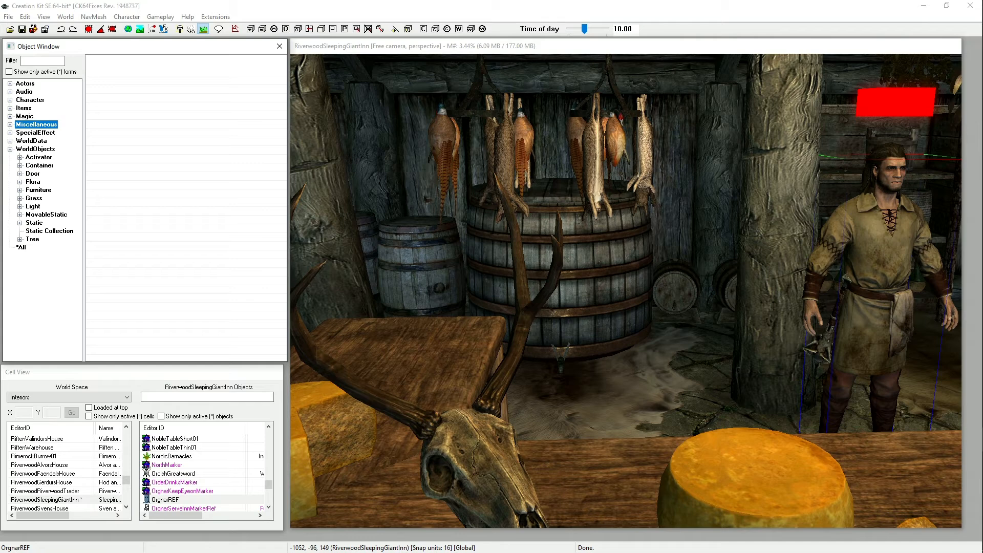
click(39, 157)
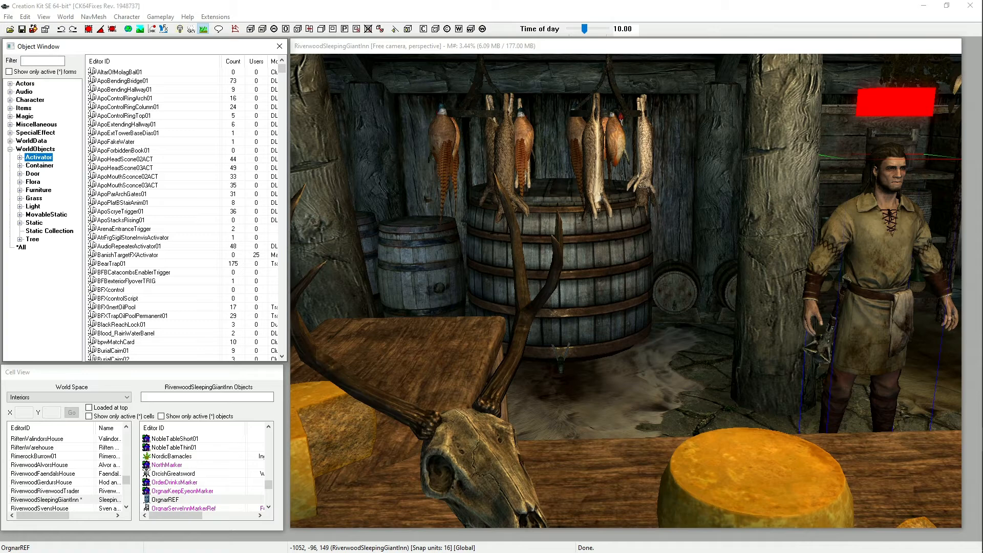
scroll(154, 182, down, 20)
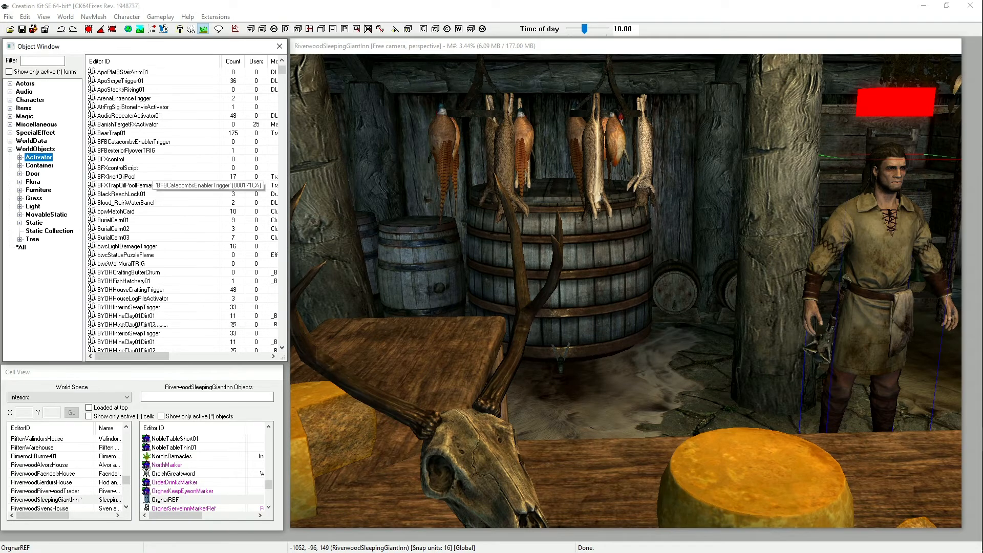
scroll(153, 185, down, 20)
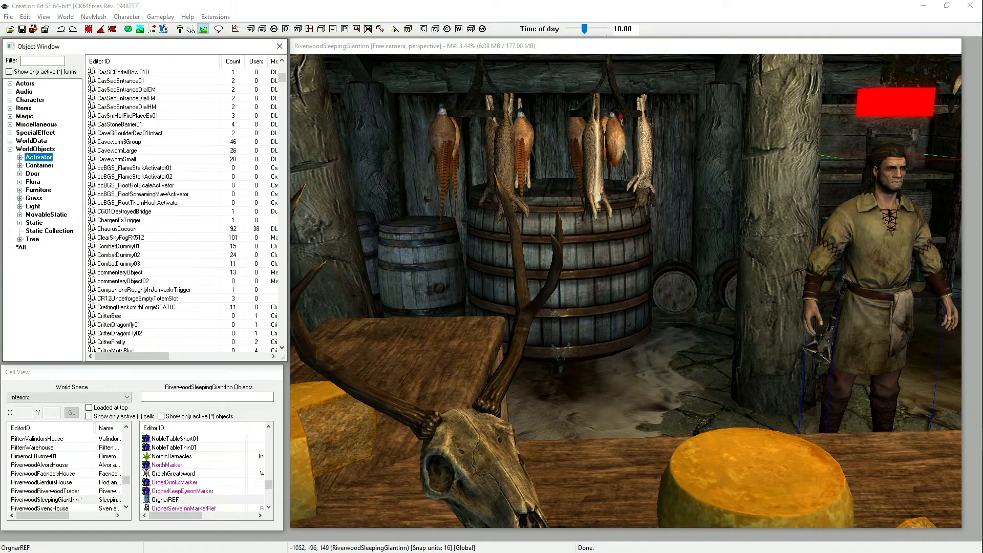
scroll(154, 189, down, 9)
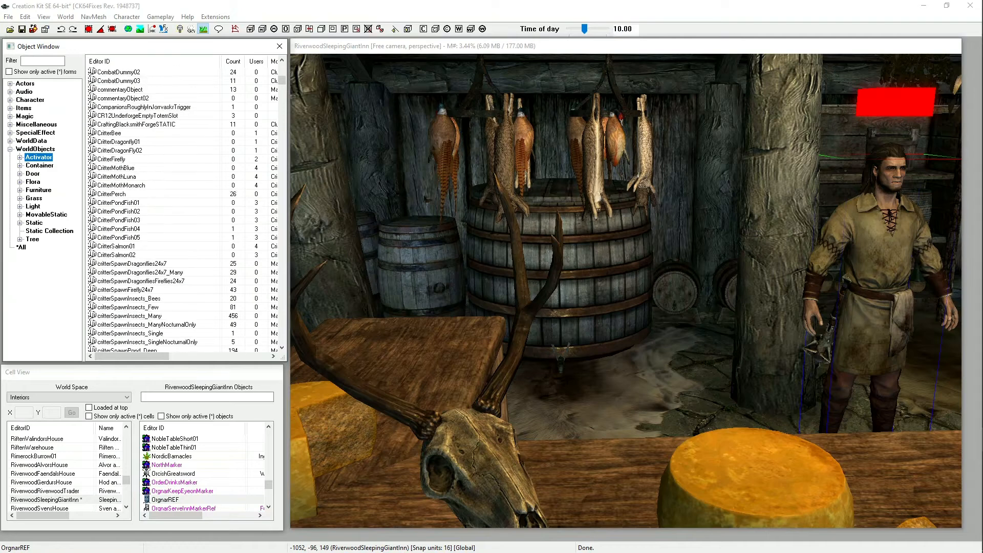
scroll(153, 189, down, 20)
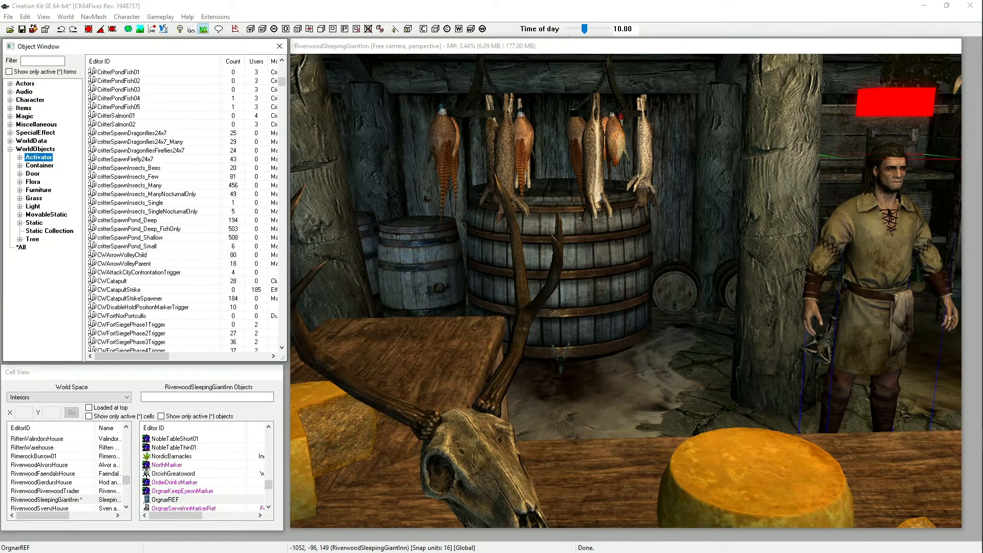
scroll(148, 267, down, 20)
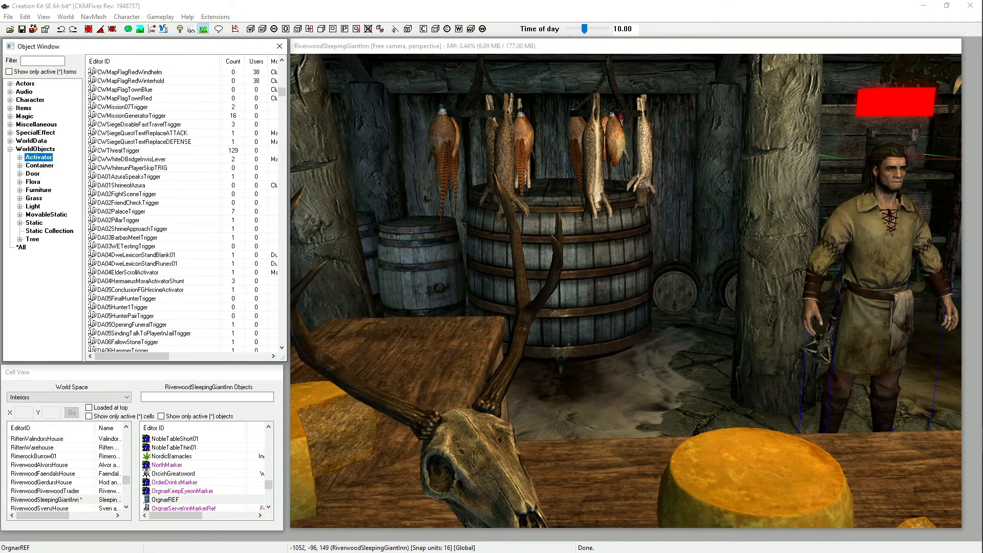
scroll(153, 271, down, 10)
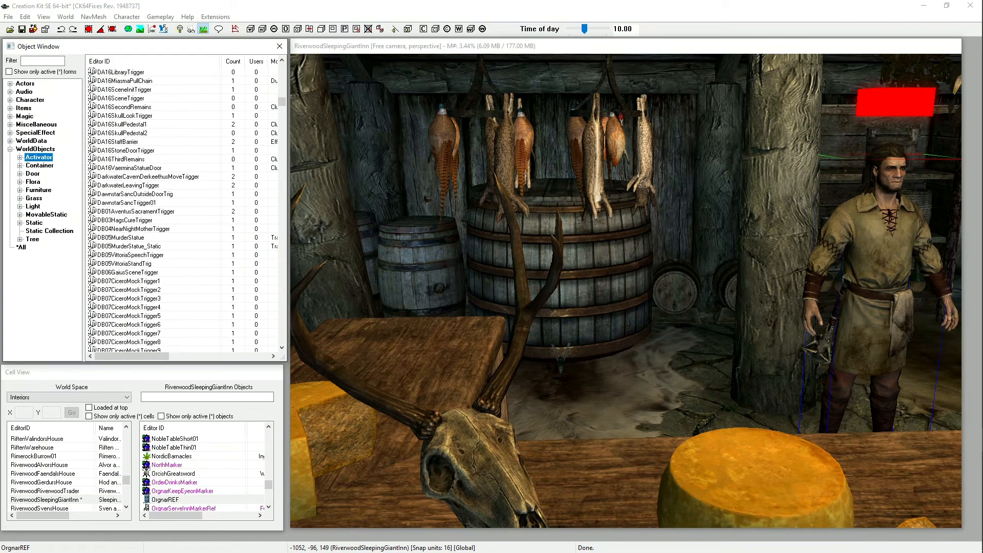
scroll(181, 276, down, 10)
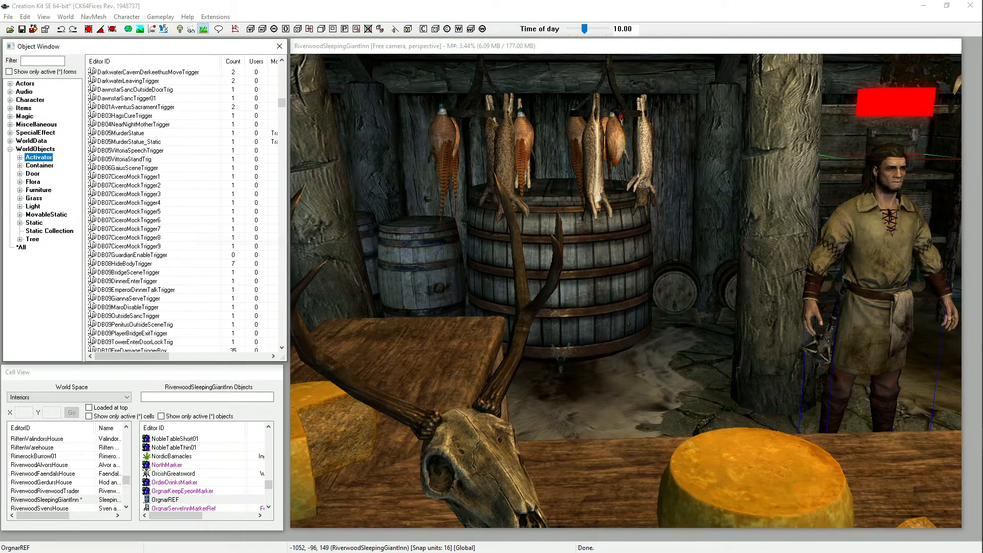
scroll(180, 245, down, 6)
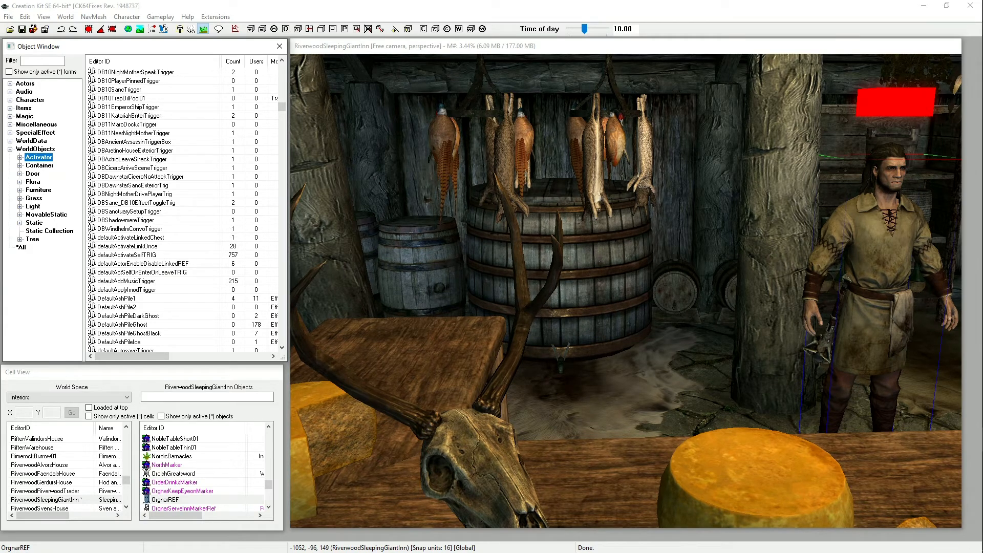
Step: List the Container entries and the Flora entries under WorldObjects, looking through each list
key(Down)
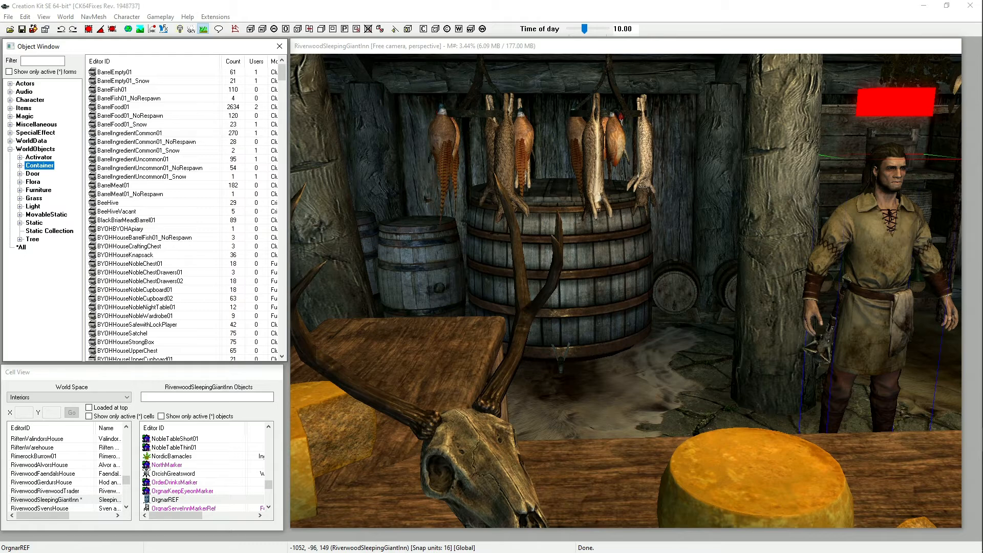
scroll(153, 209, down, 12)
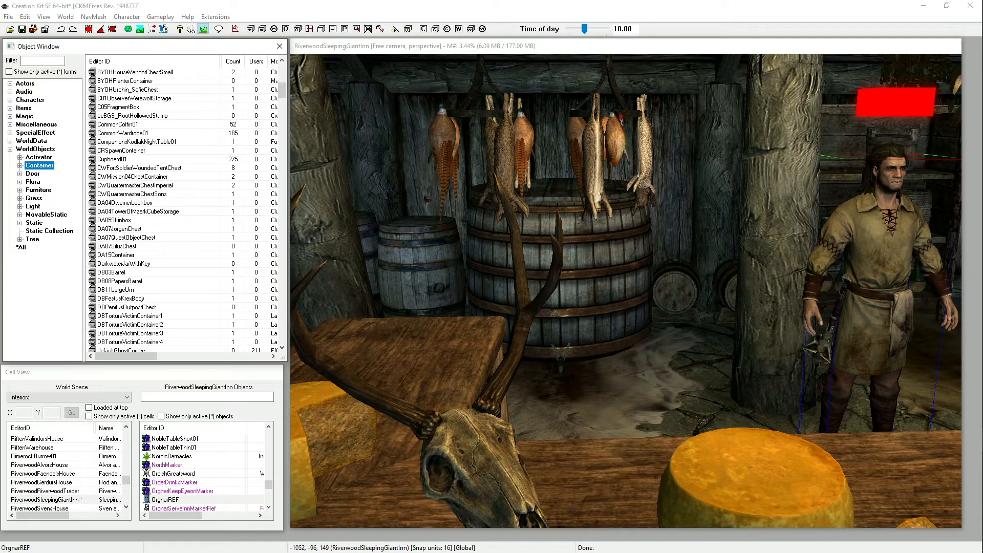
click(33, 182)
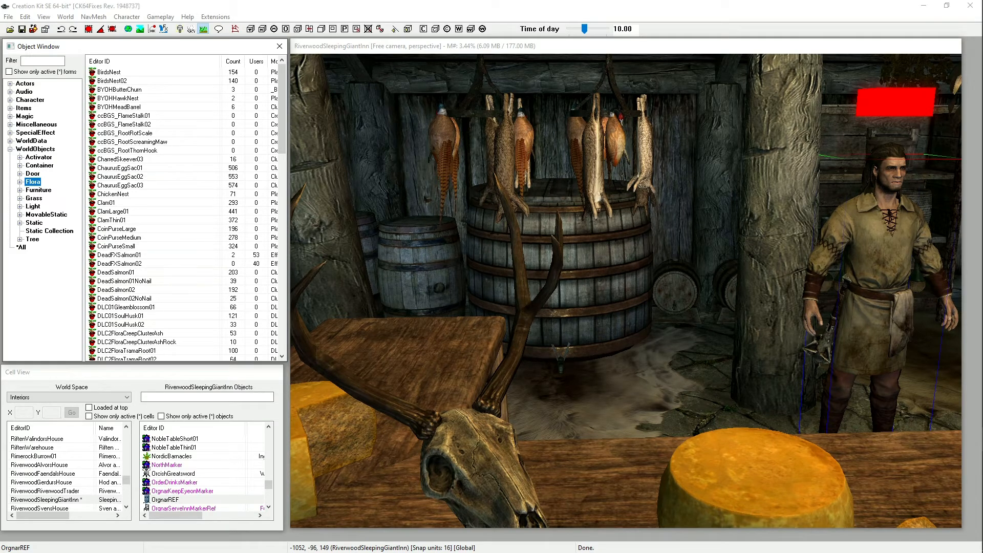
scroll(153, 297, down, 4)
scroll(151, 318, down, 3)
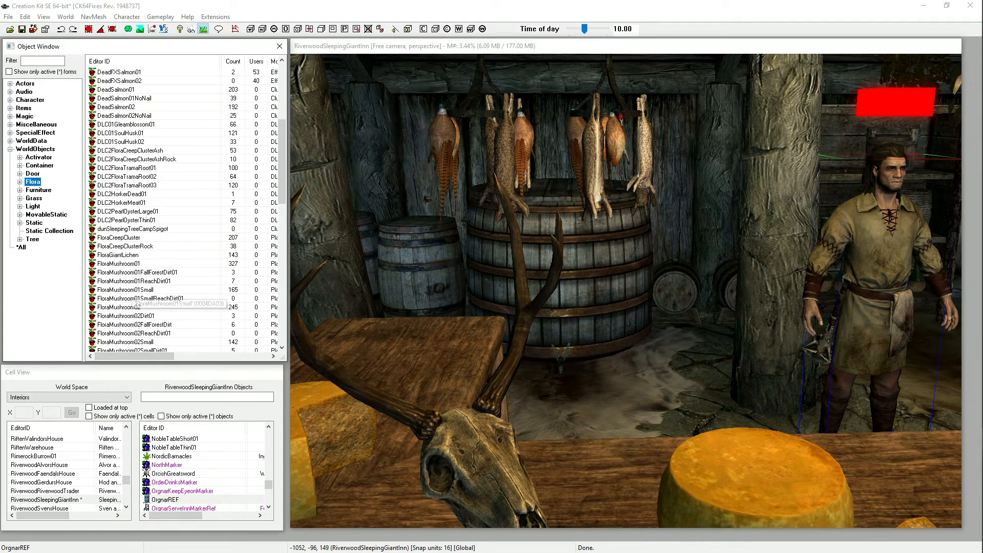
Step: Look through the remaining Flora entries, and list the Furniture and Grass entries under WorldObjects
scroll(152, 319, down, 5)
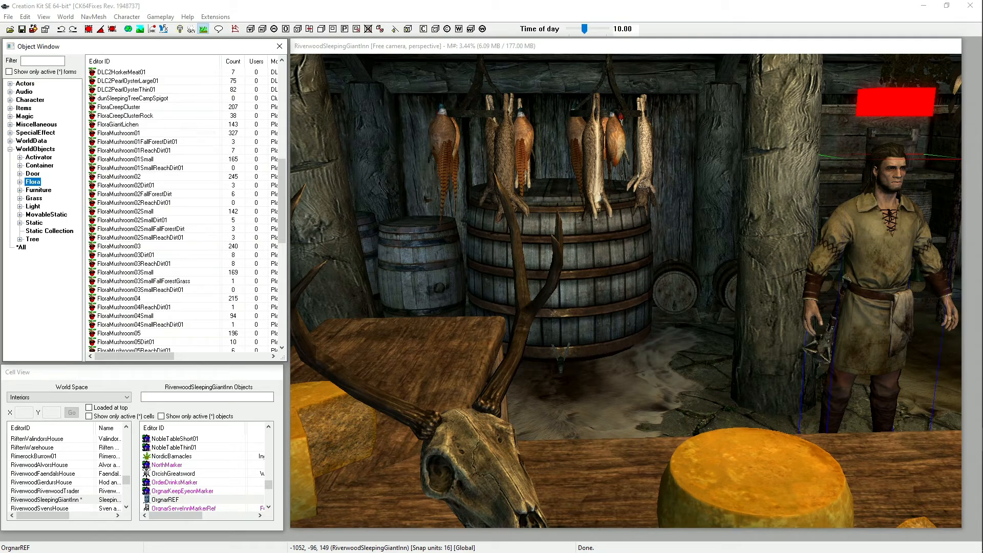
click(38, 190)
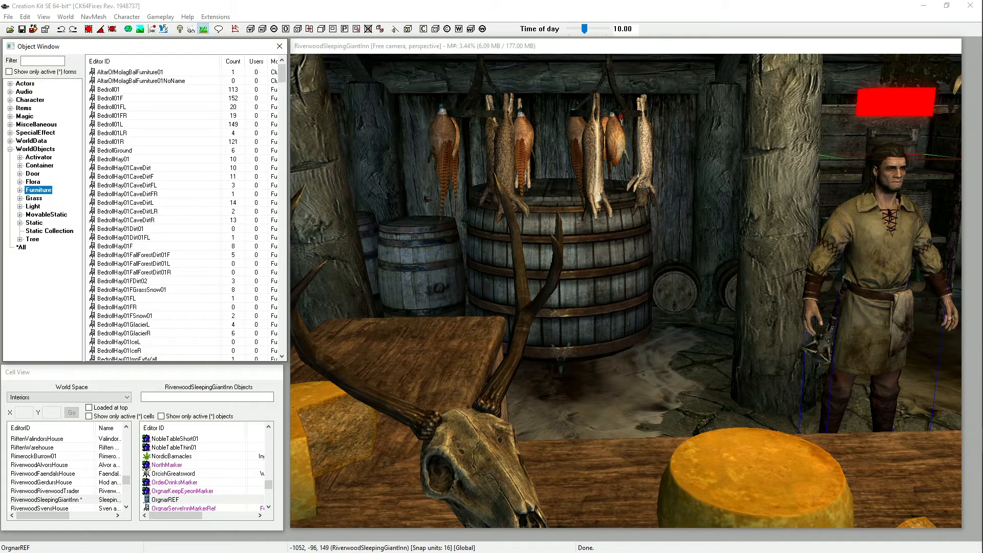
scroll(184, 161, down, 15)
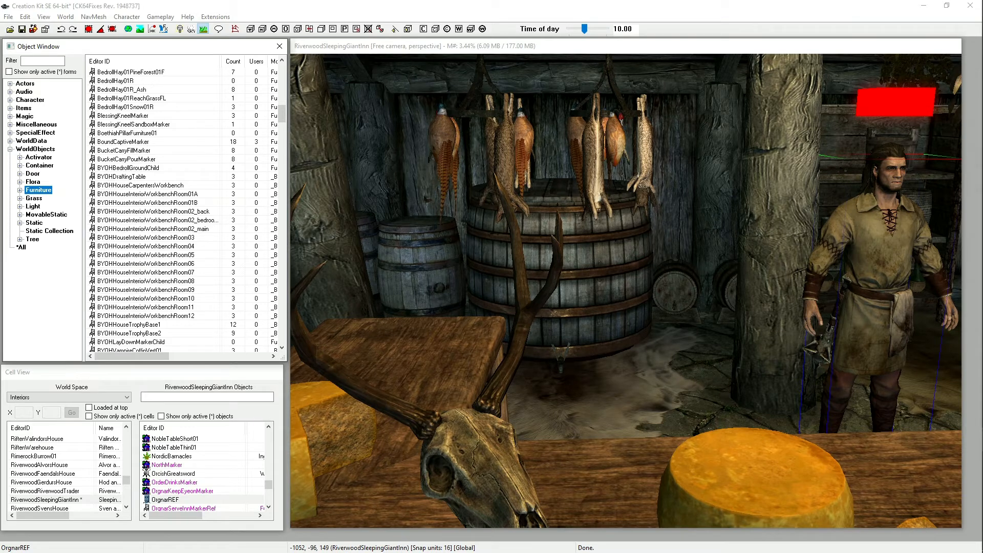
click(33, 198)
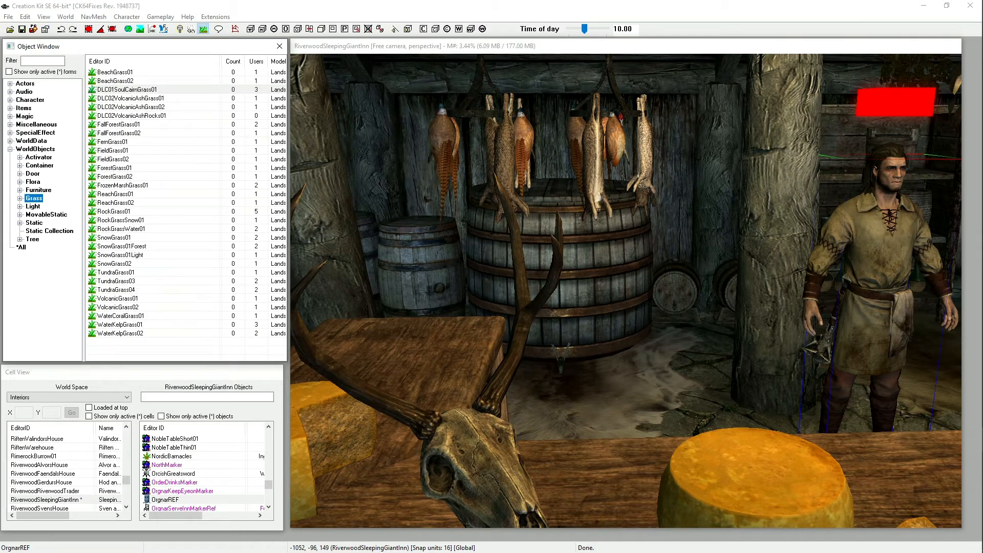
Step: List the Light entries under WorldObjects, and toggle the bright lighting in the Render Window twice
click(32, 207)
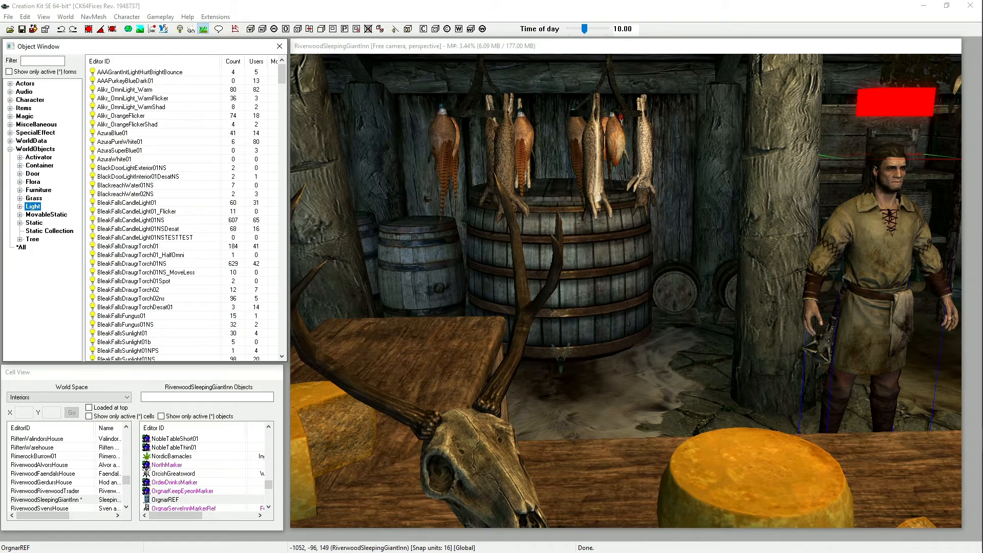
click(882, 256)
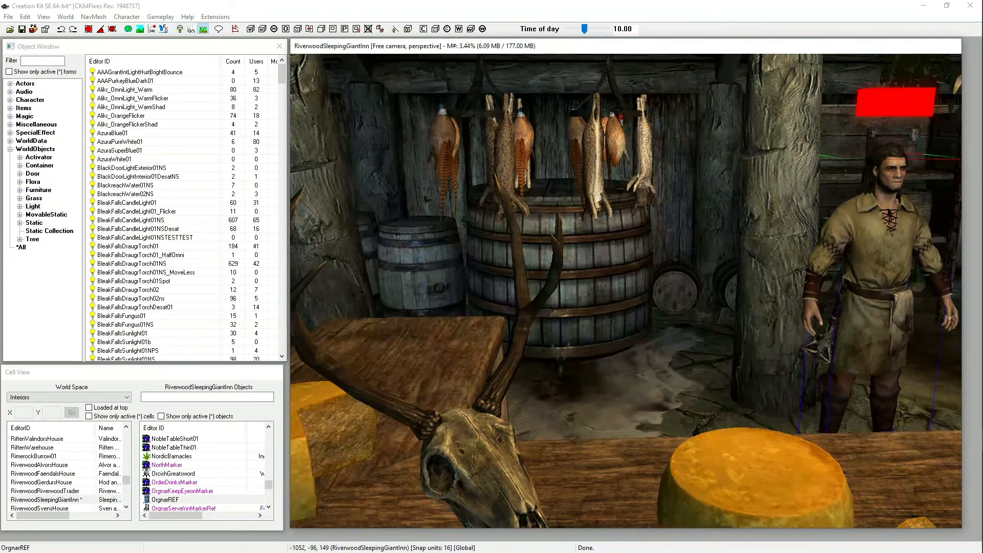
key(a)
key(a)
Step: Expand MovableStatic and look through its entries down to the campfire objects, collapsing the type again
click(19, 215)
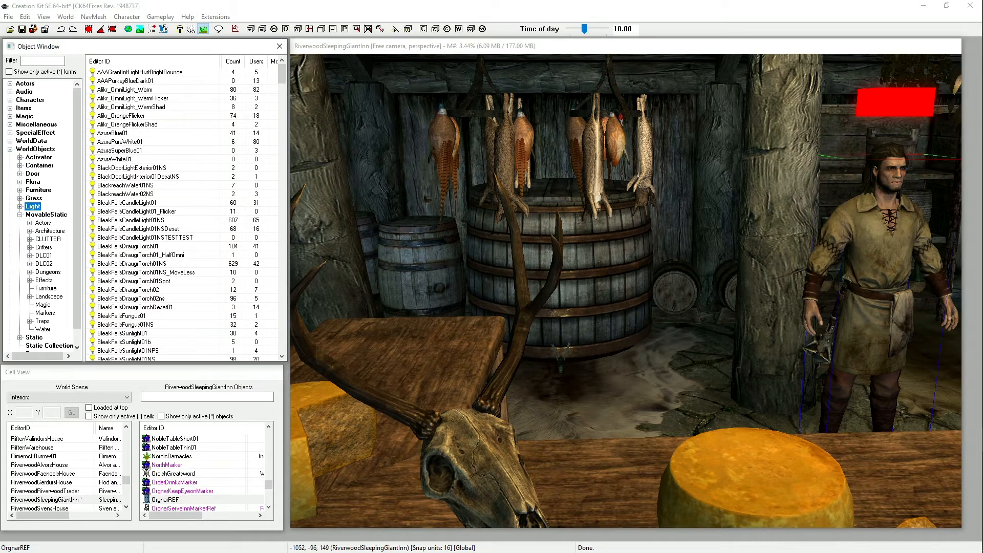
click(46, 214)
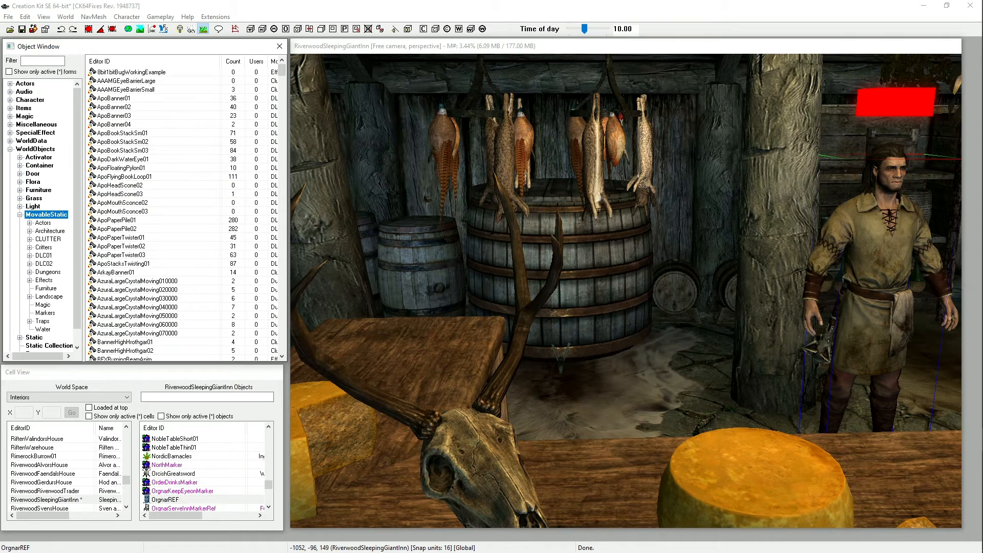
scroll(128, 180, down, 2)
scroll(128, 181, down, 12)
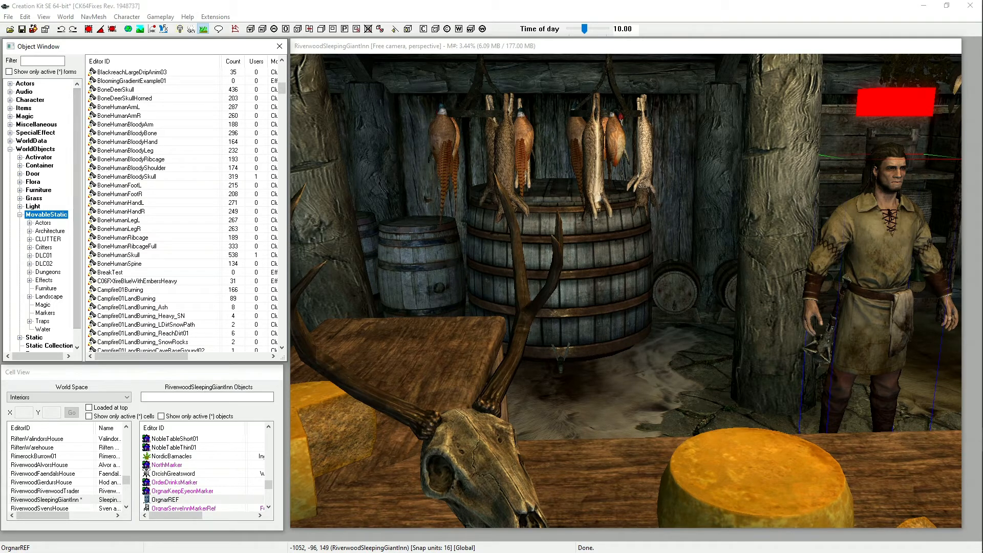
key(Left)
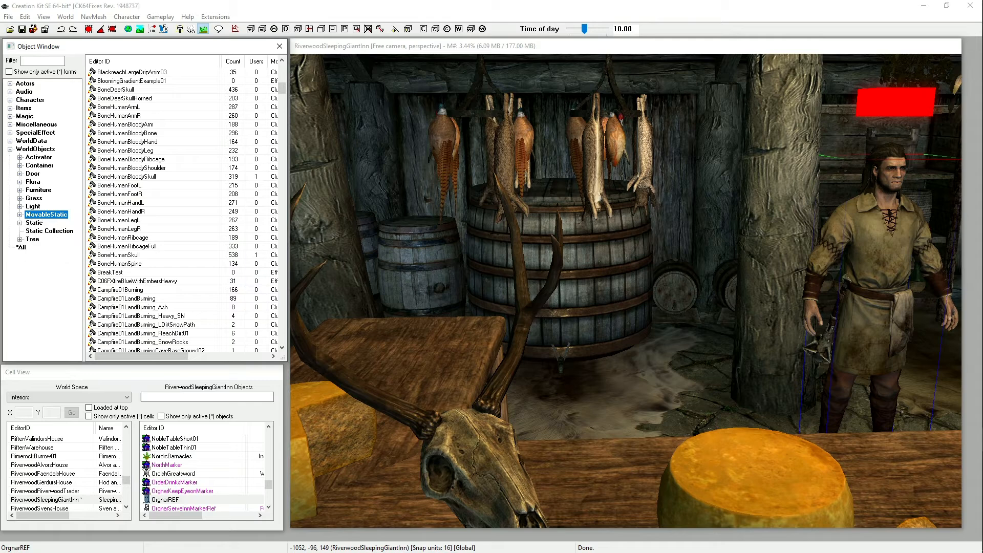
Step: Expand Static to view its subfolders and list its entries, collapsing the type again
click(20, 222)
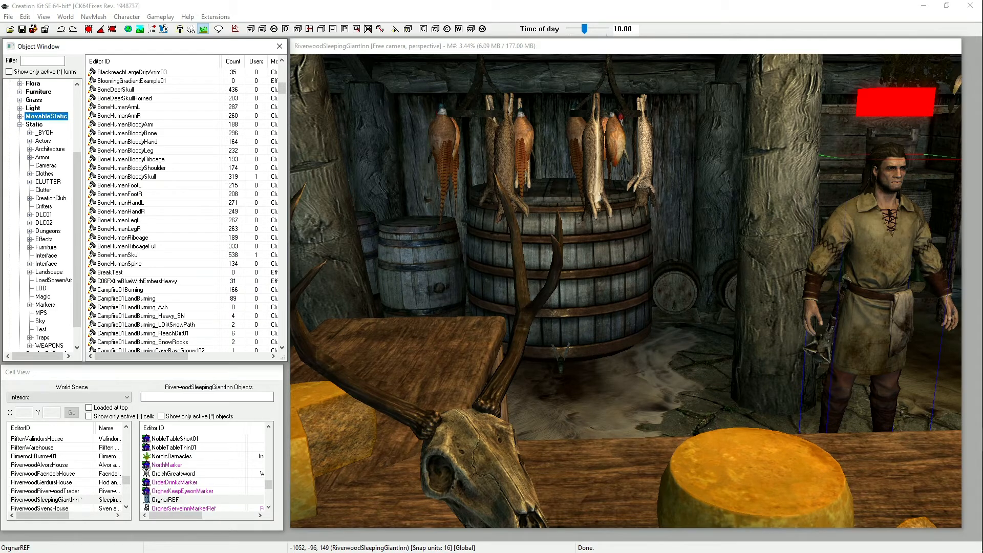
click(35, 124)
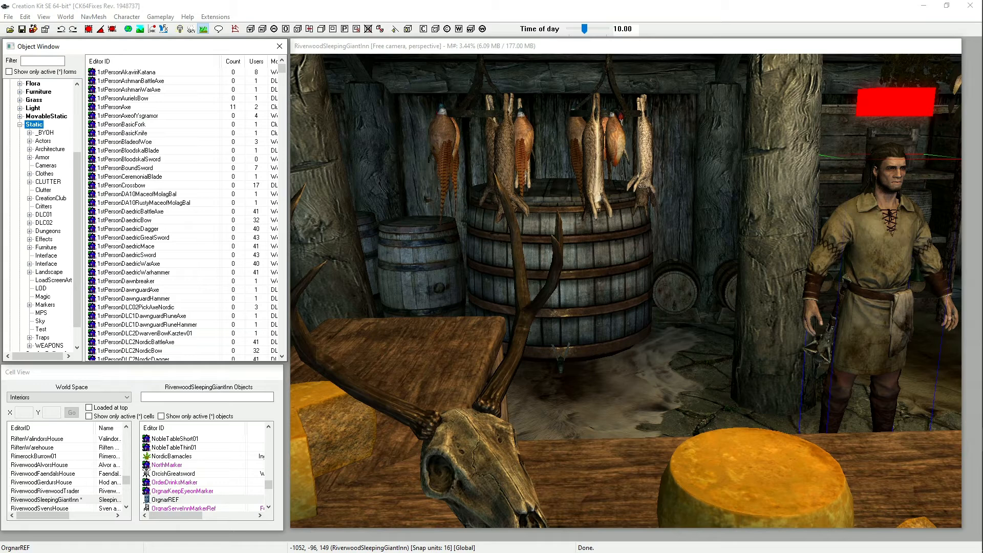
scroll(42, 215, down, 1)
scroll(42, 215, up, 5)
scroll(41, 215, down, 3)
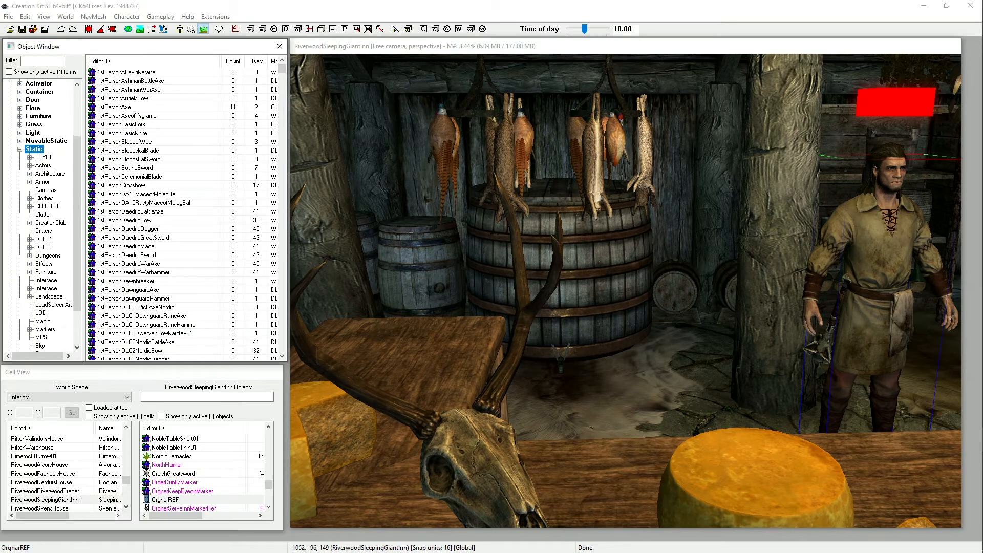
scroll(42, 215, down, 2)
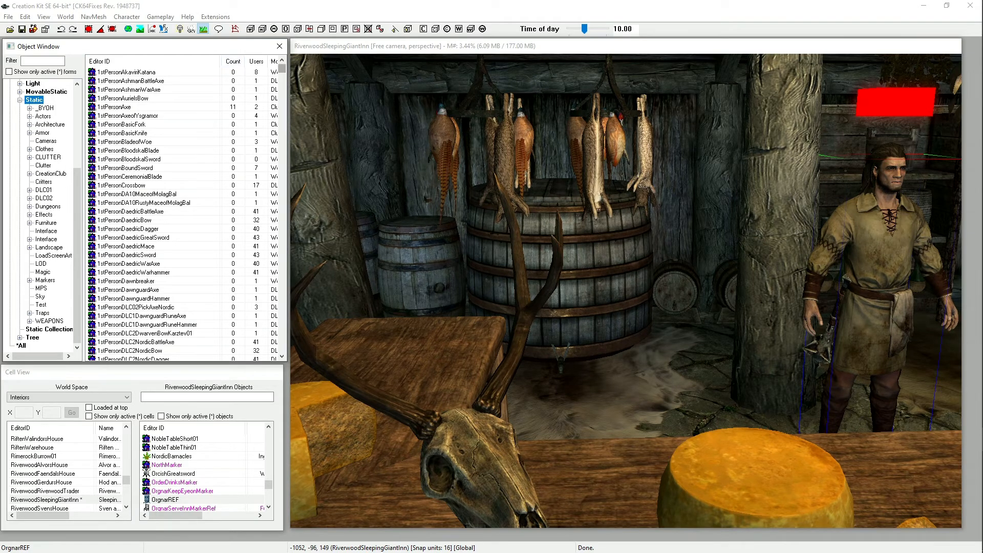
mouse_move(282, 68)
mouse_down()
mouse_move(282, 124)
mouse_move(282, 68)
mouse_up()
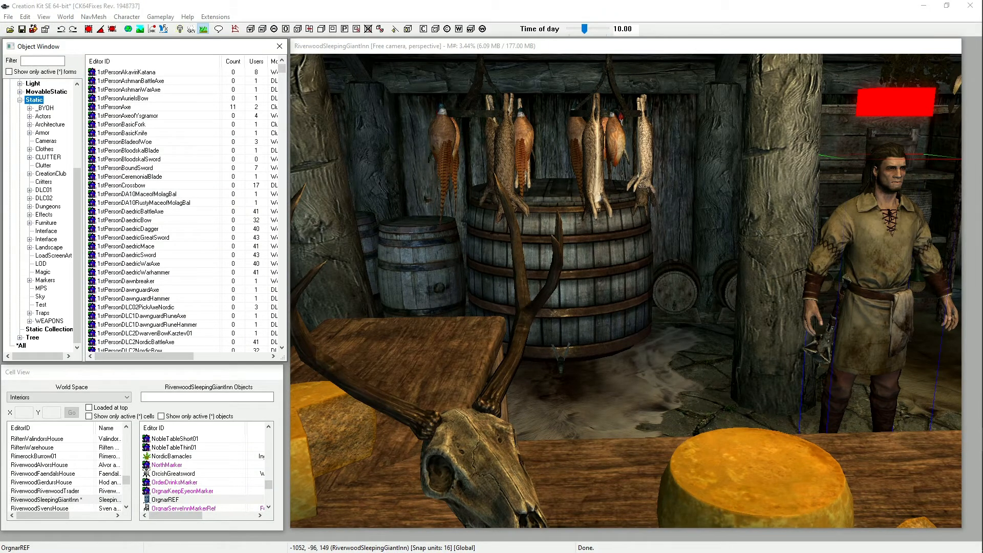
click(20, 100)
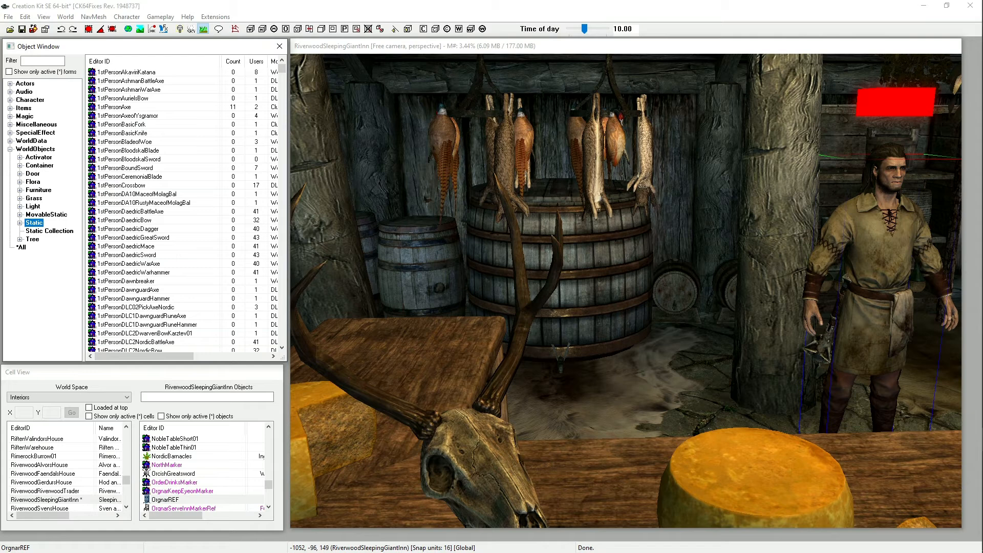
Step: List the Static Collection type, and look through the Landscape and Plants entries under Tree
click(49, 230)
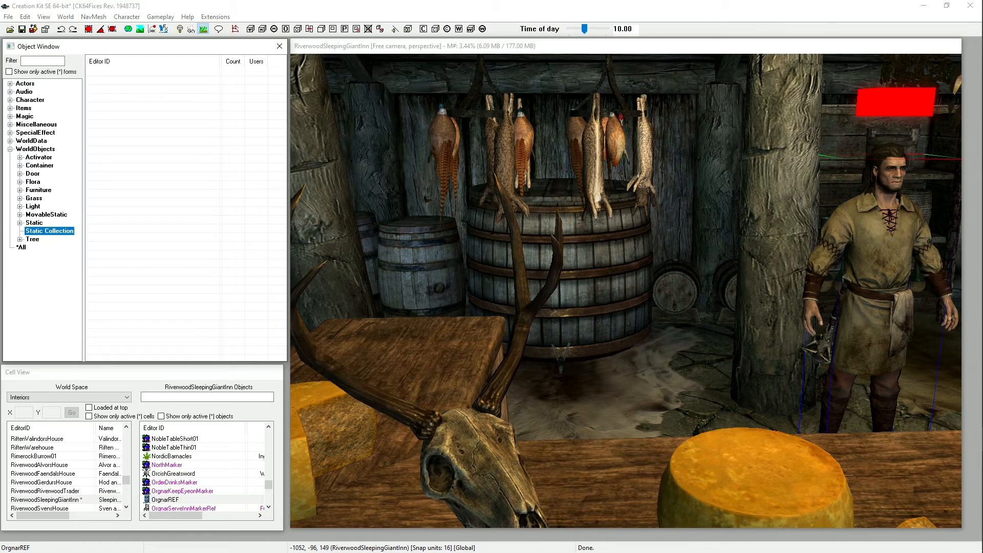
click(20, 239)
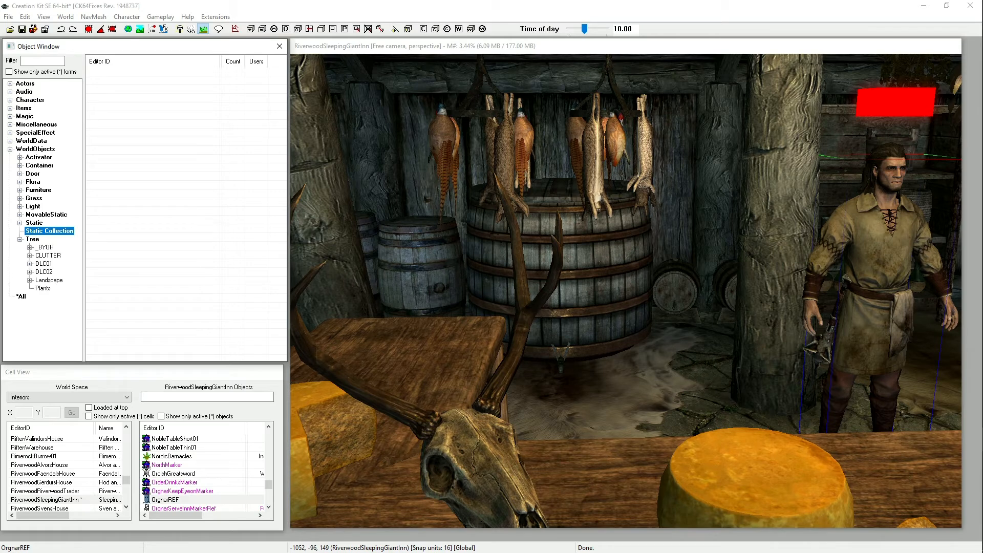
click(49, 280)
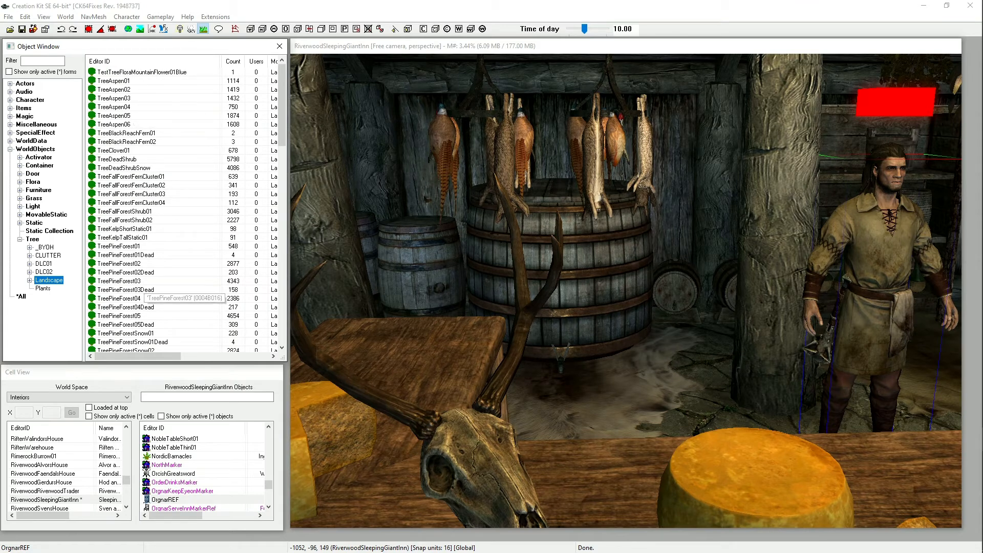
scroll(154, 215, down, 20)
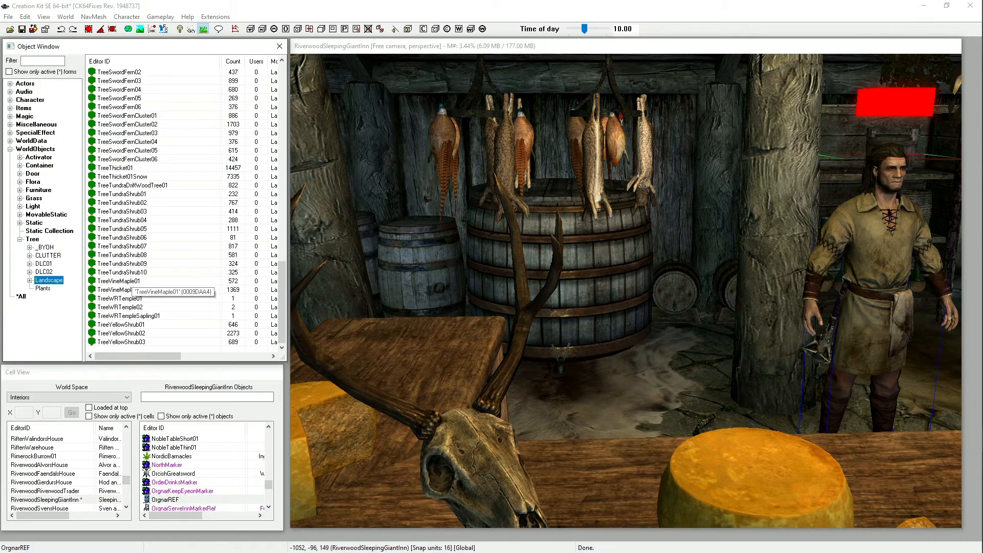
key(Down)
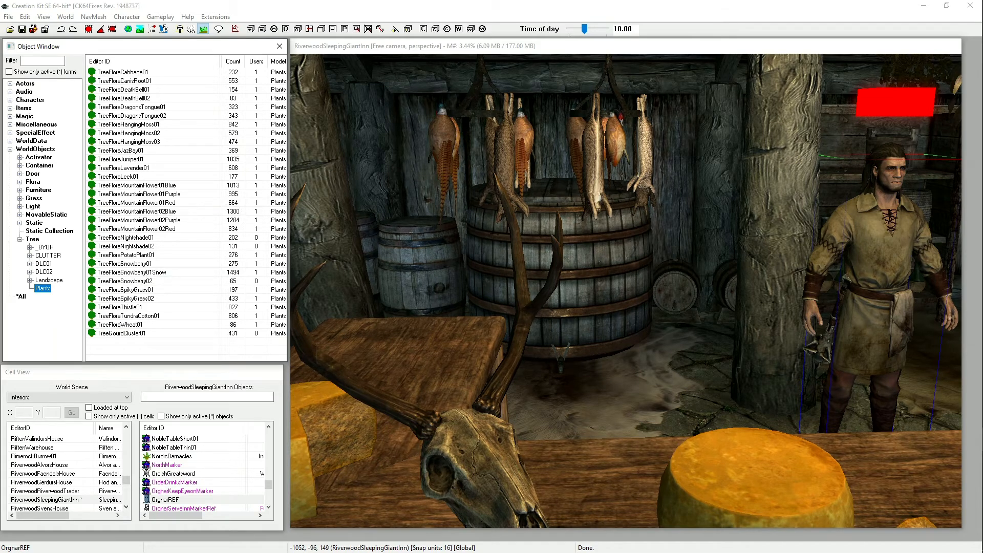
Step: Expand the DLC02, DLC01 and _BYOH subfolders under Tree to view their contents, and collapse Tree
click(29, 272)
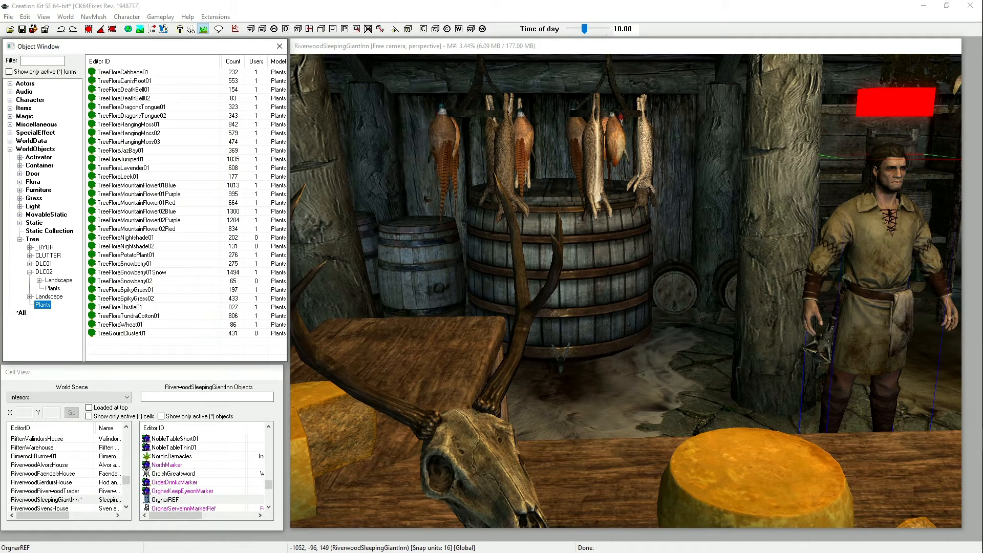
click(29, 263)
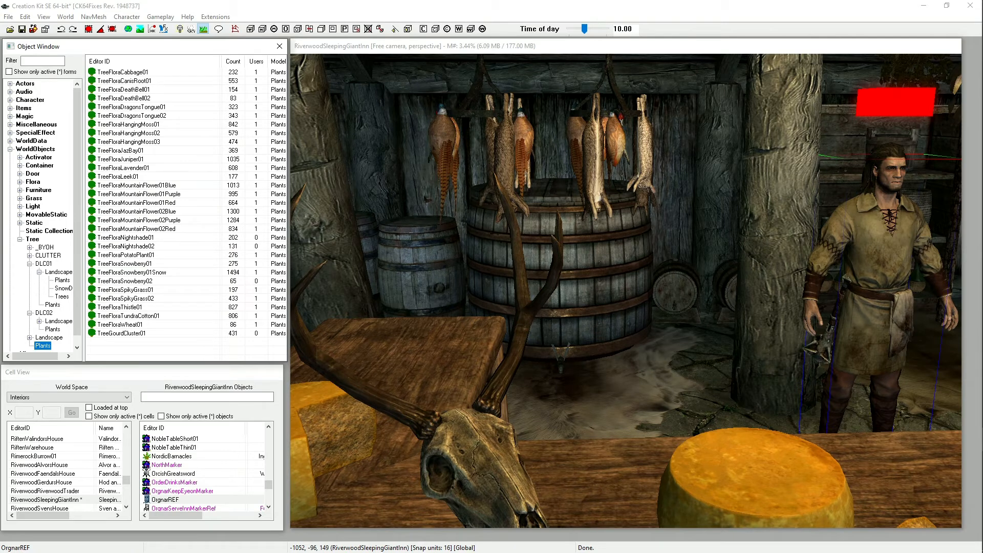
click(29, 247)
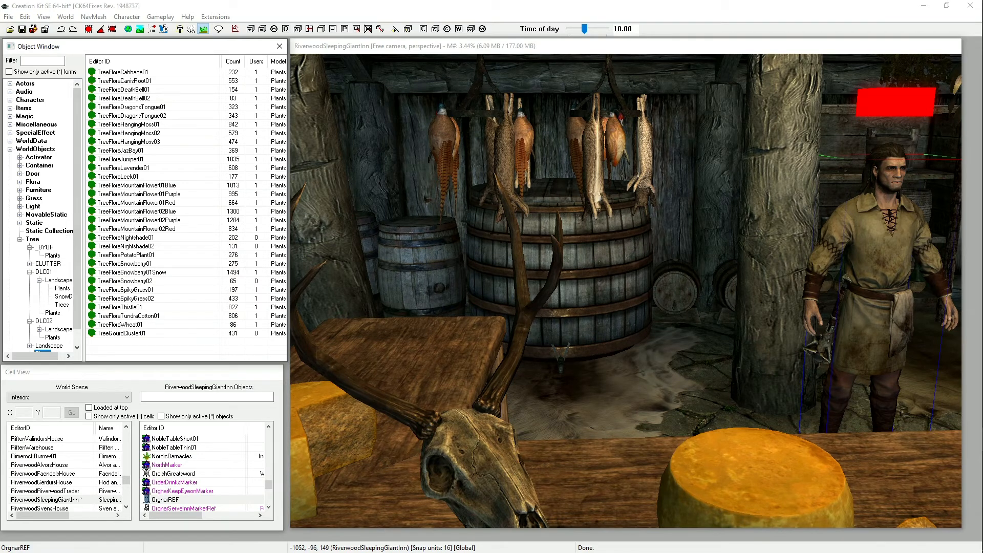
scroll(41, 215, down, 1)
click(20, 223)
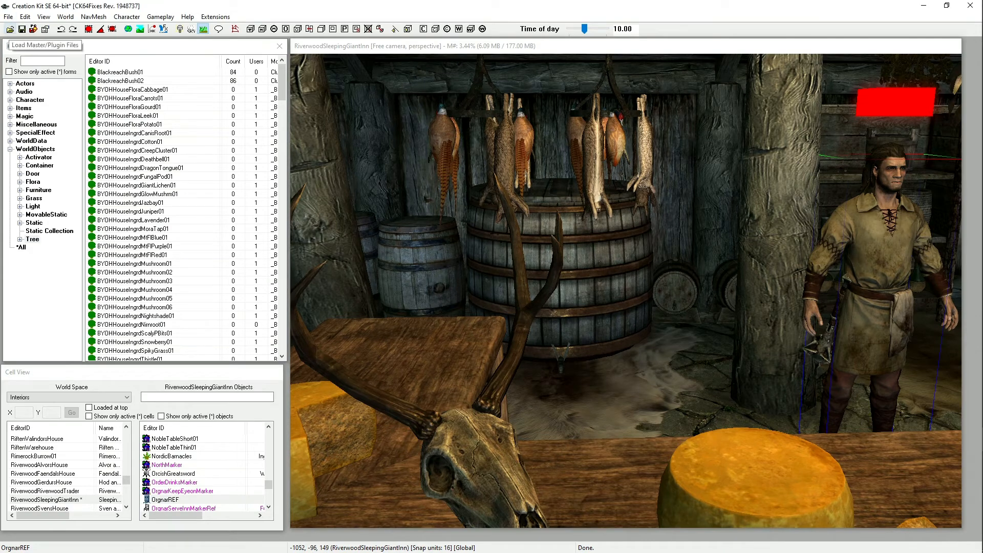
Step: Open the Data window to view the master and plugin files, and cancel it without loading anything
click(10, 30)
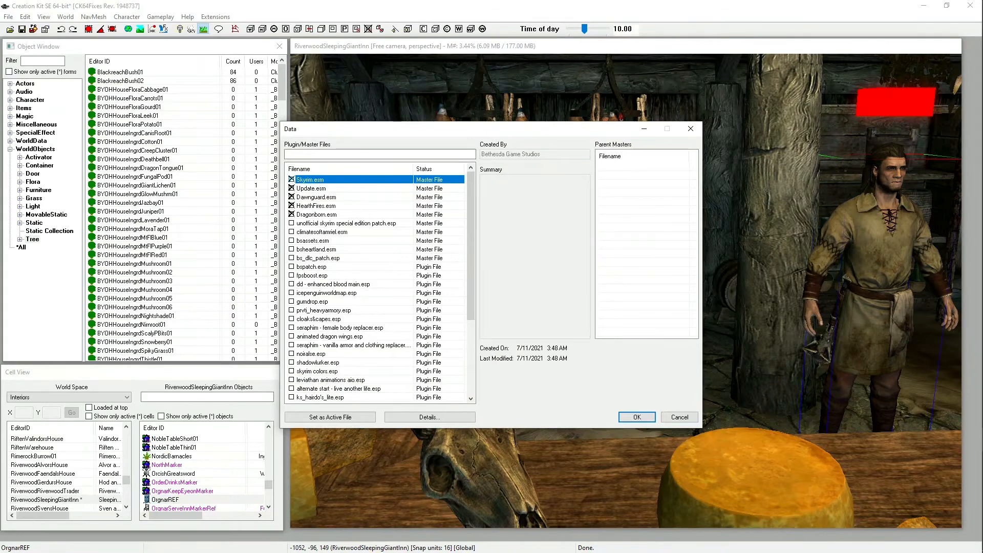
click(679, 418)
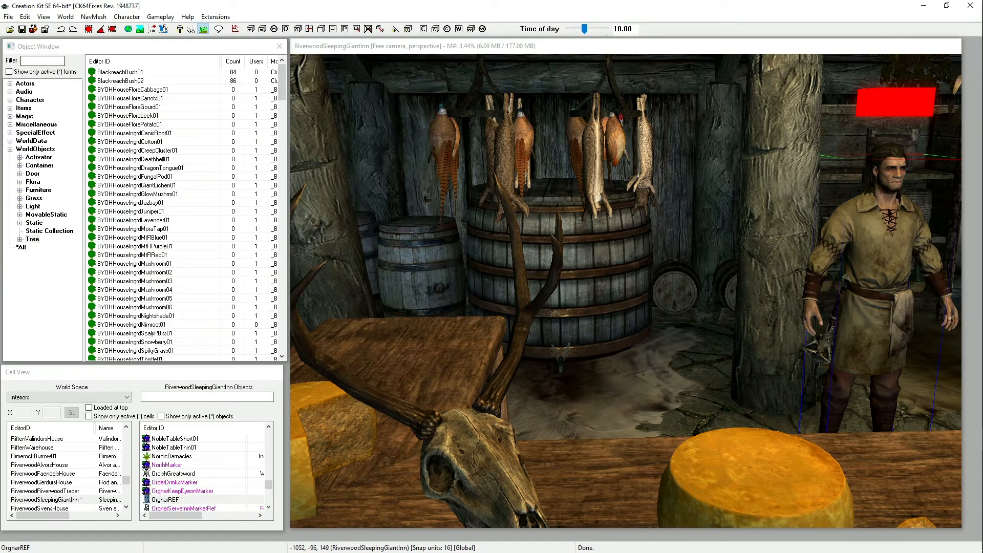
Step: View the Misc, Render Window and Movement settings in the Preferences, and close them without changing anything
click(45, 29)
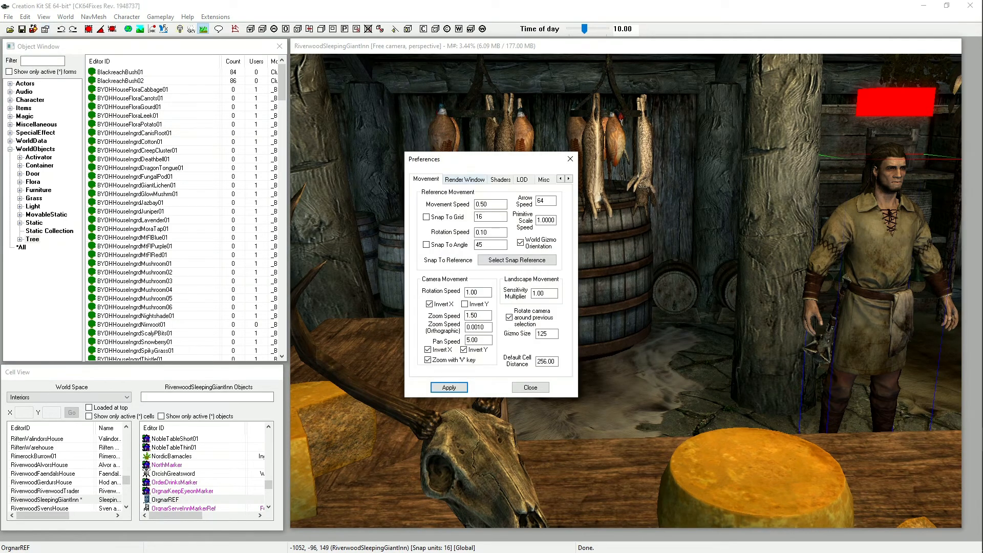
click(544, 180)
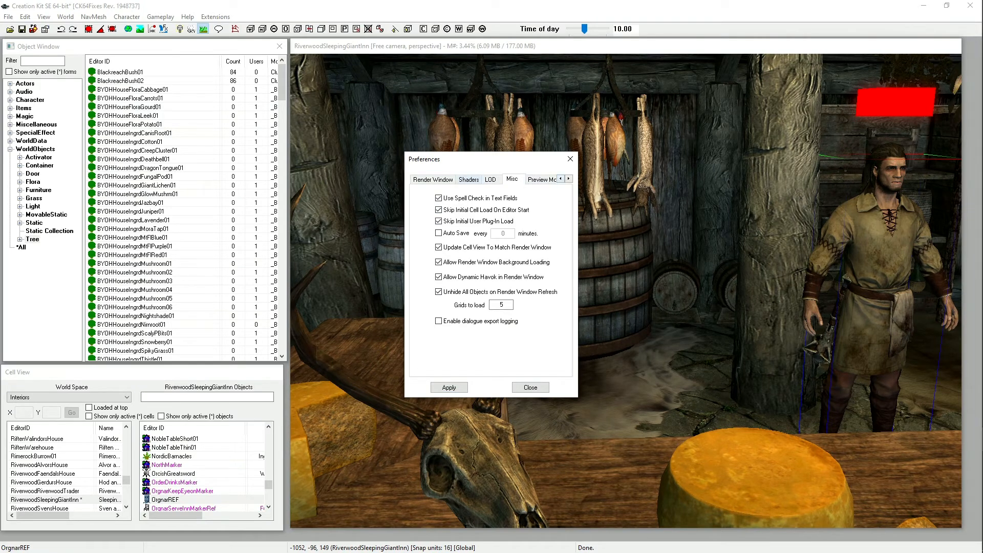
click(434, 180)
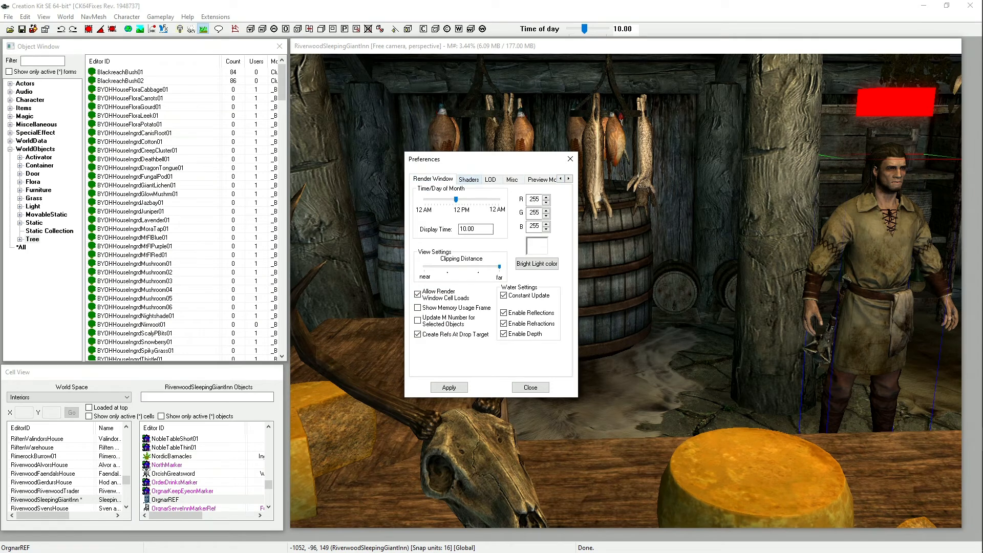
click(560, 179)
click(425, 179)
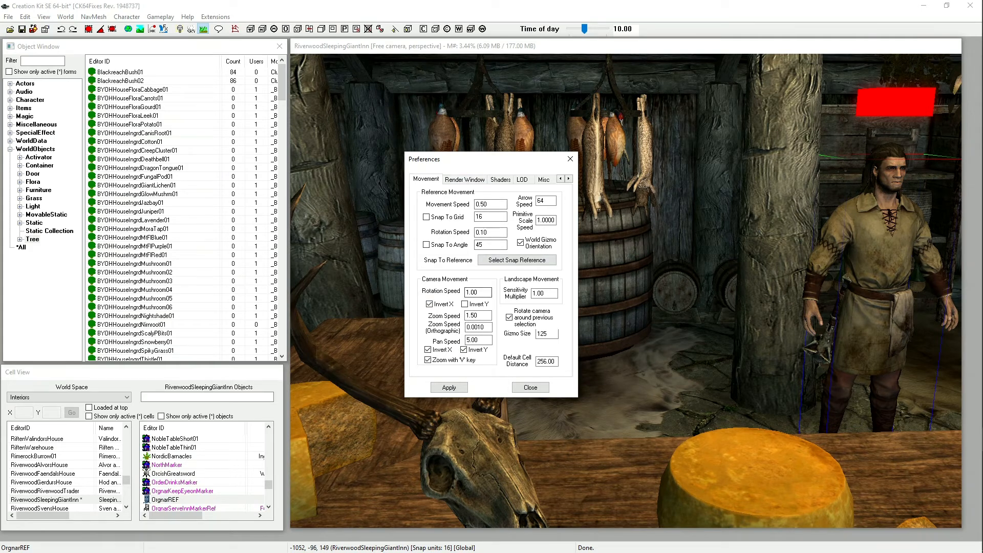
click(531, 387)
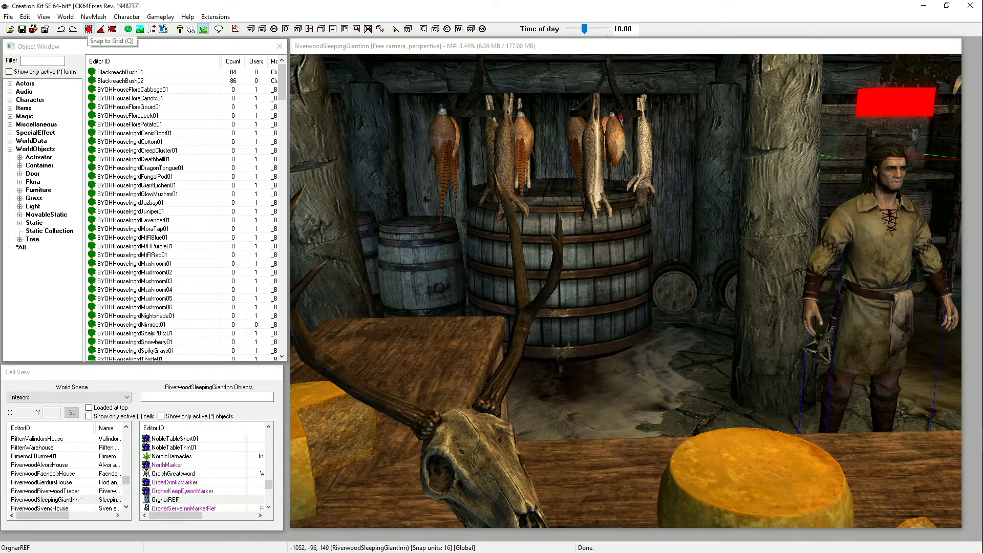
Step: Move the Orgnar actor toward the large barrel with Snap to Grid on, and reposition him freely with snapping off
click(89, 28)
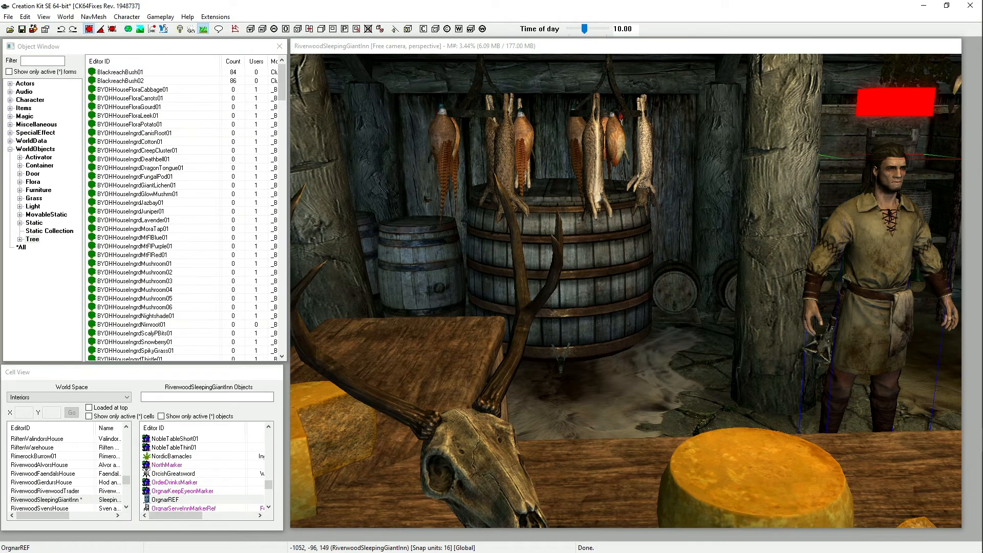
drag(881, 266, 713, 267)
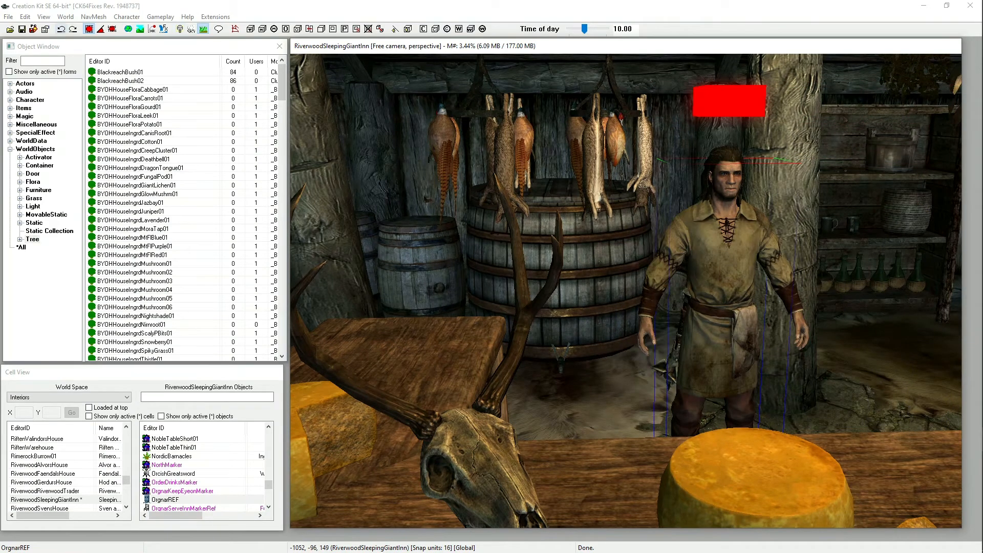
click(89, 29)
drag(727, 267, 750, 261)
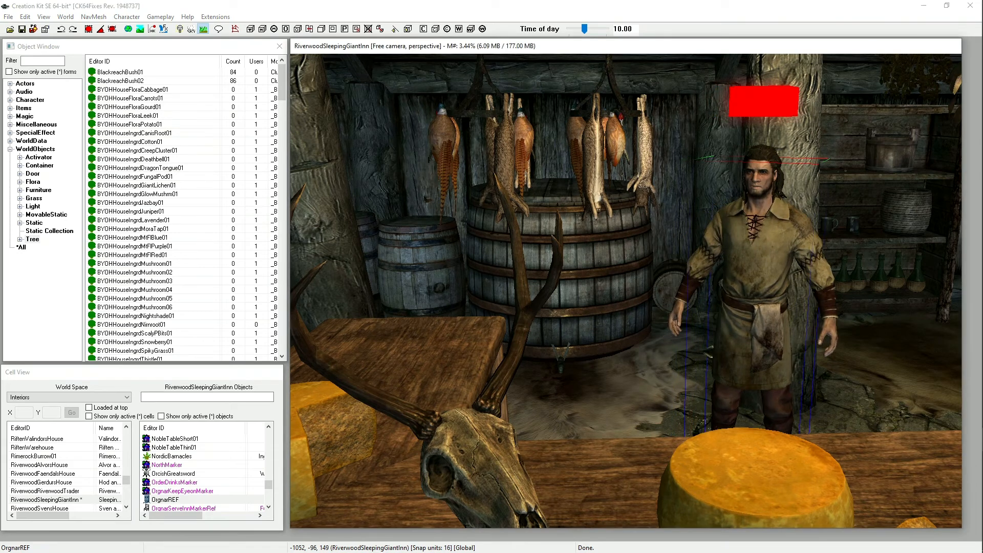
Step: Shift and rotate the large cheese wheel on the counter, and move the horned deer skull slightly, with snapping off
key(d)
click(755, 471)
drag(755, 471, 722, 462)
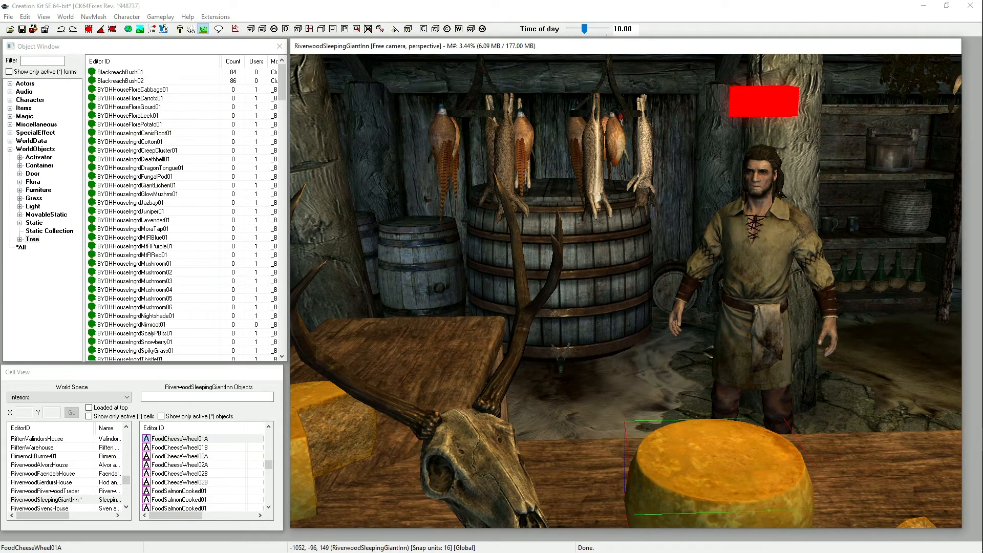
right_drag(723, 462, 758, 462)
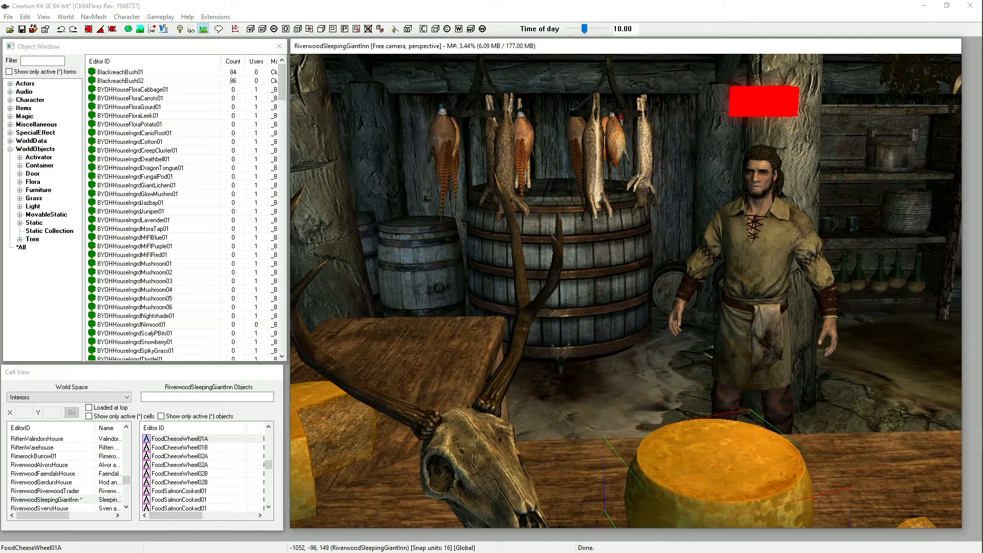
double_click(476, 451)
click(529, 400)
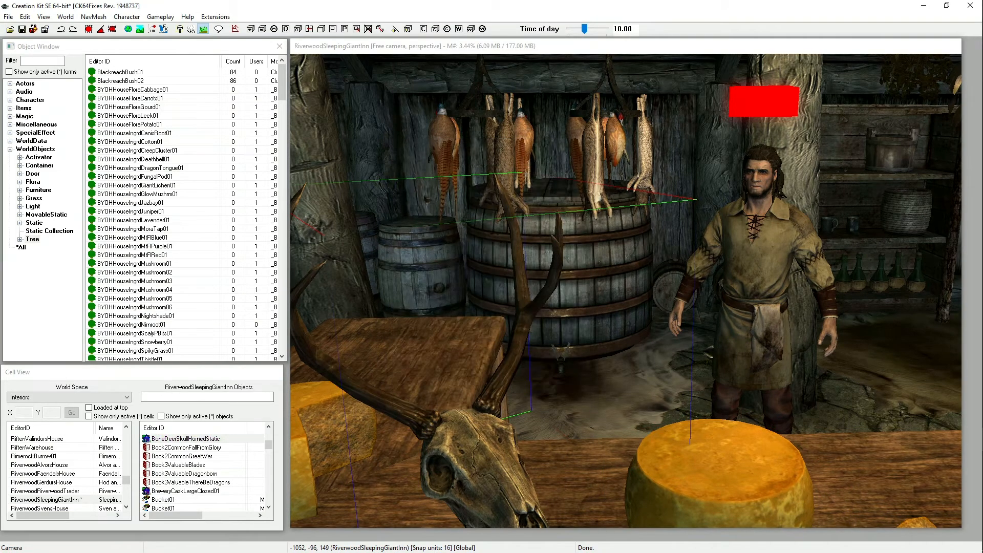
drag(476, 459, 457, 454)
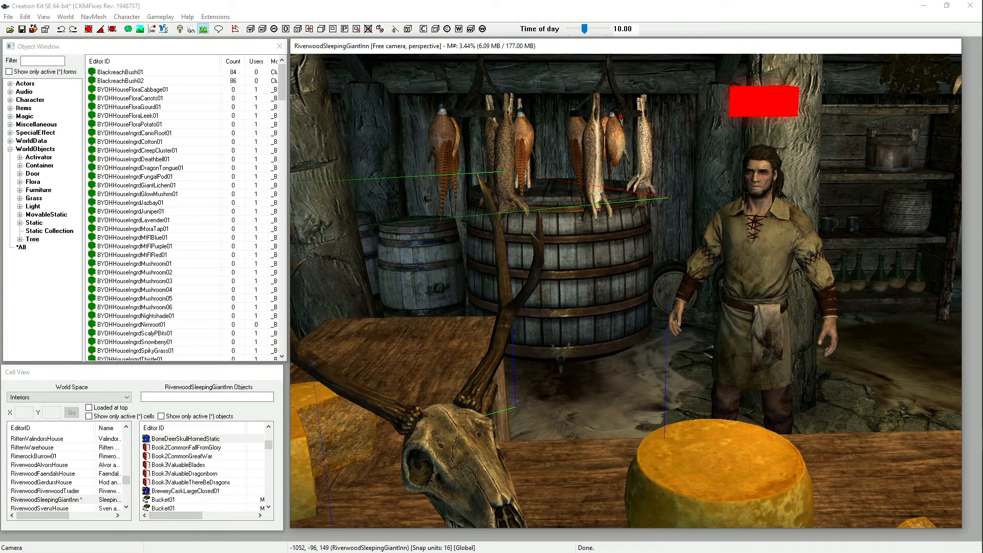
Step: Rotate the Orgnar actor in angle increments with Snap to Angle on, and rotate him freely with it off
click(123, 6)
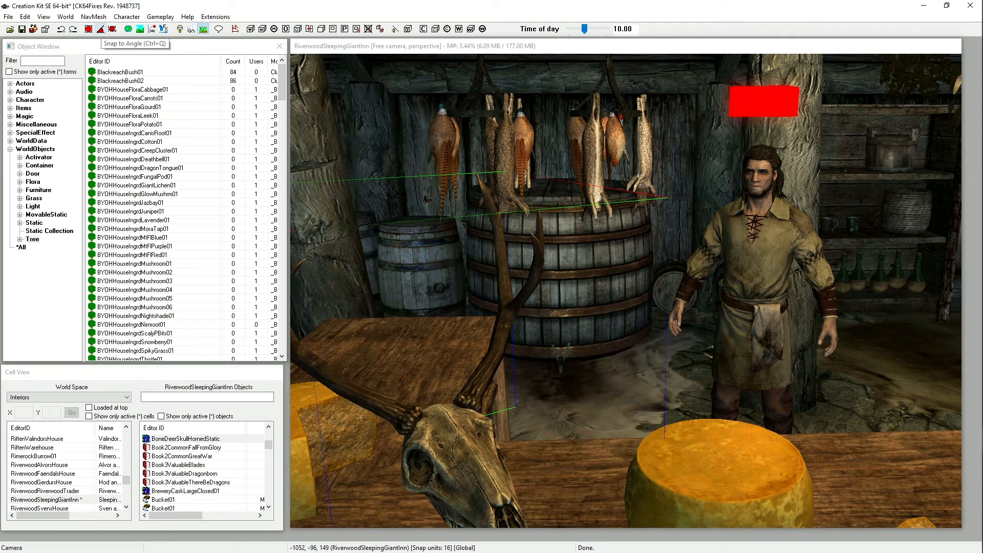
click(100, 29)
click(759, 266)
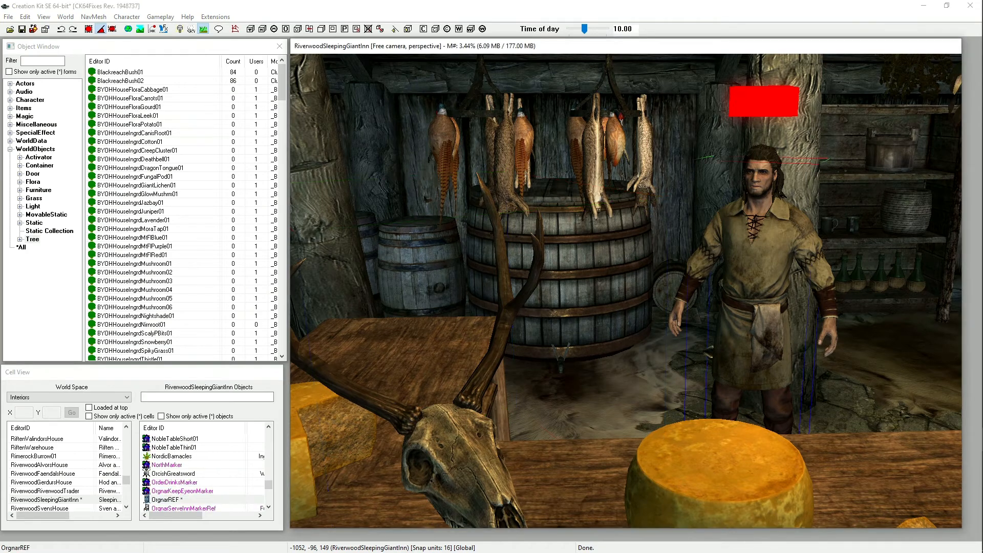
right_drag(759, 266, 829, 267)
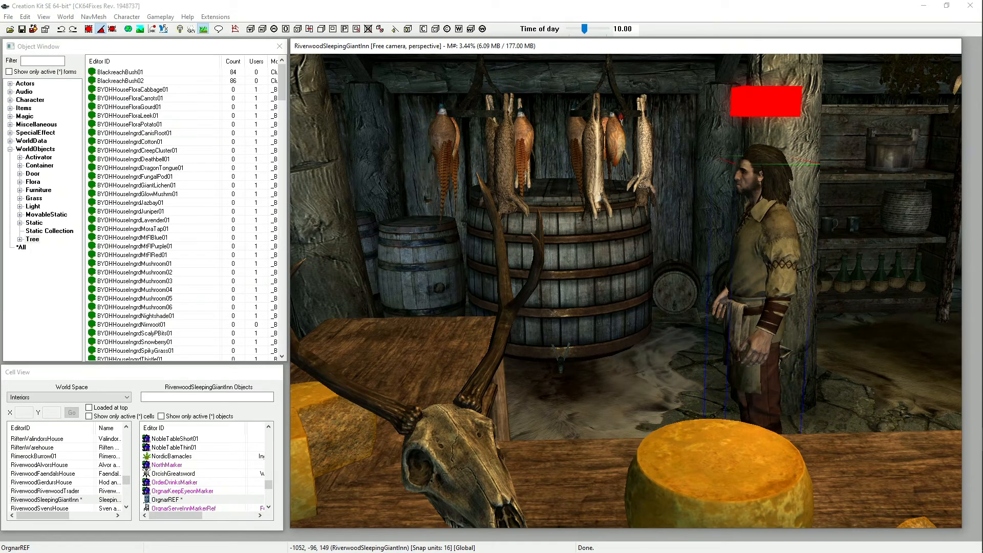
right_drag(829, 266, 850, 267)
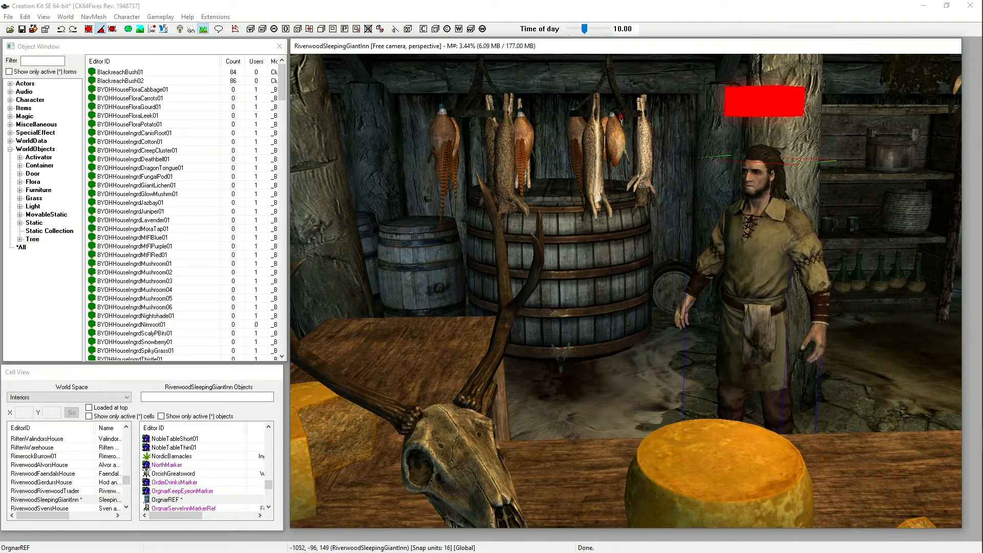
right_drag(763, 266, 707, 266)
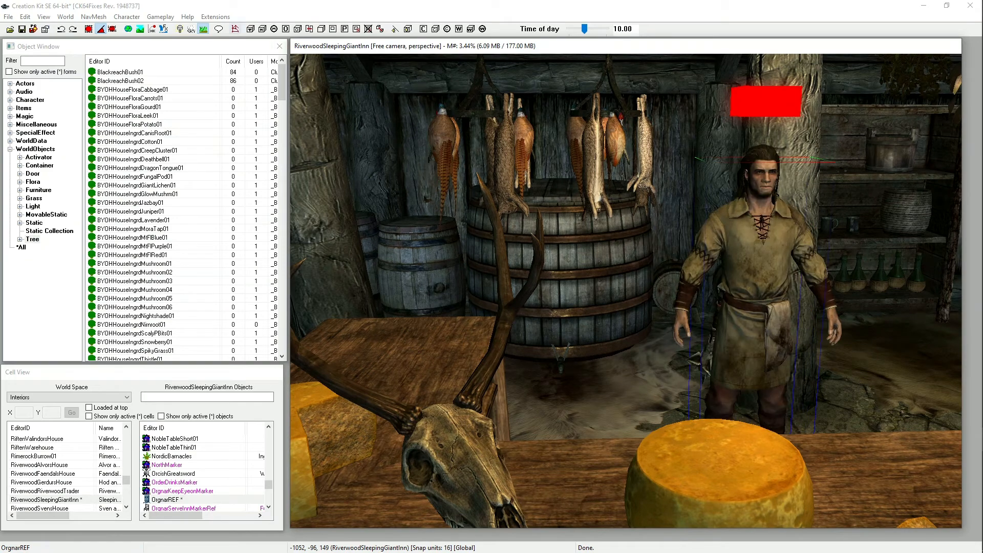
click(101, 29)
right_drag(748, 266, 940, 266)
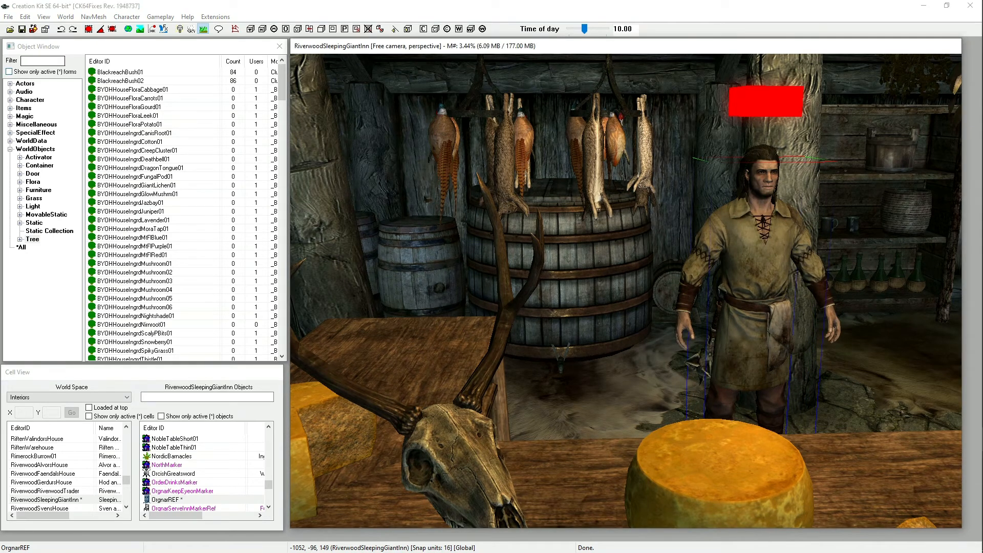
Step: Try to move the tankard nearest the woven basket on the shelf along the Z axis, and undo the change
click(123, 28)
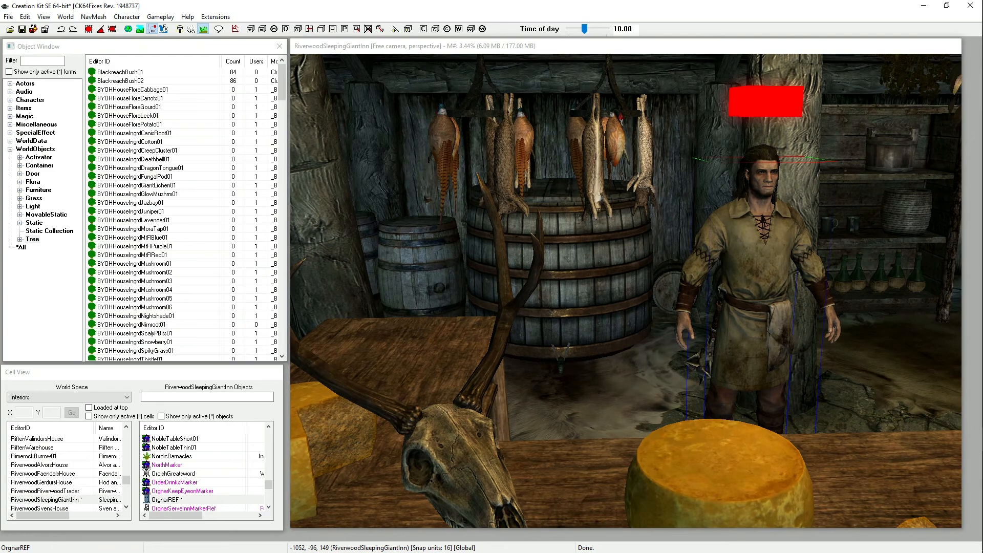
middle_drag(743, 454, 589, 463)
scroll(626, 291, up, 3)
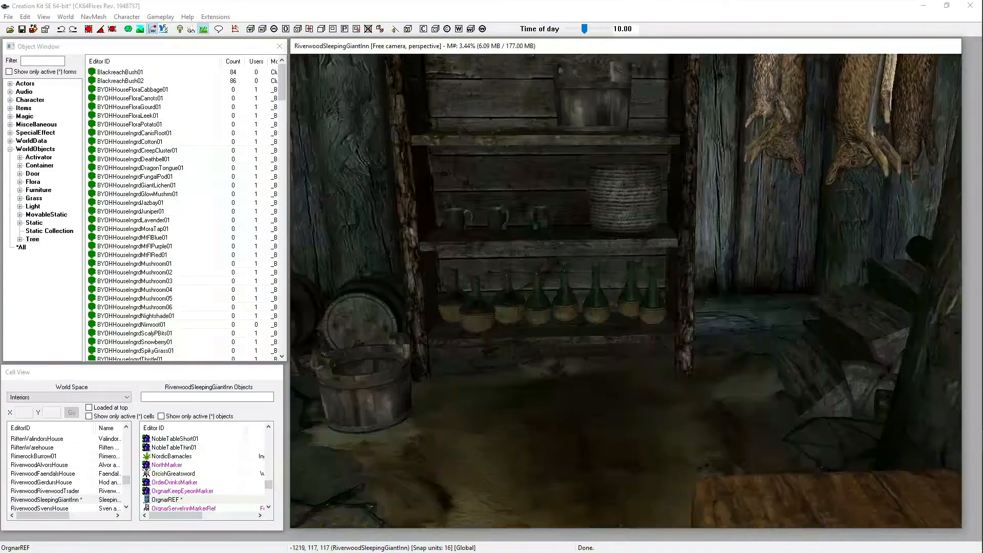
click(539, 221)
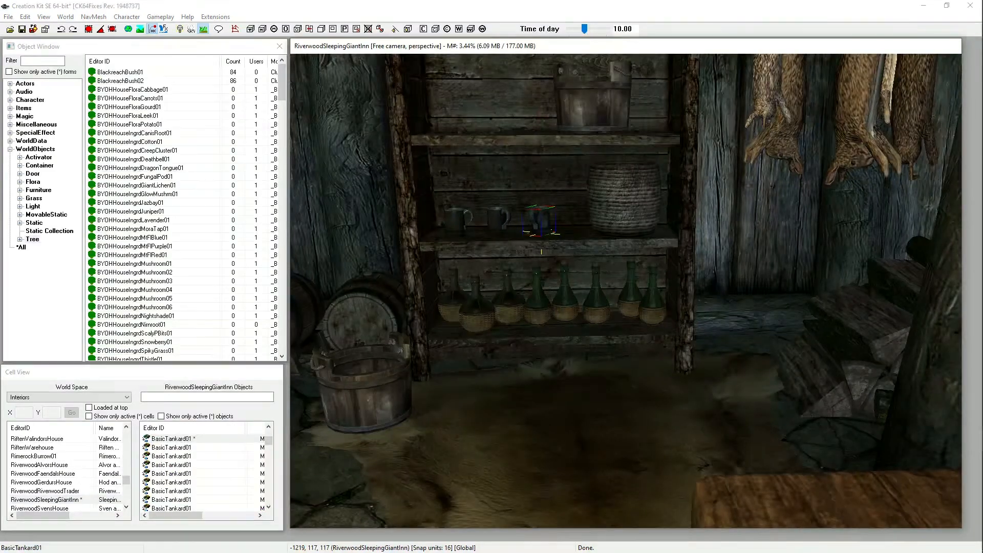
key(z)
drag(540, 176, 539, 153)
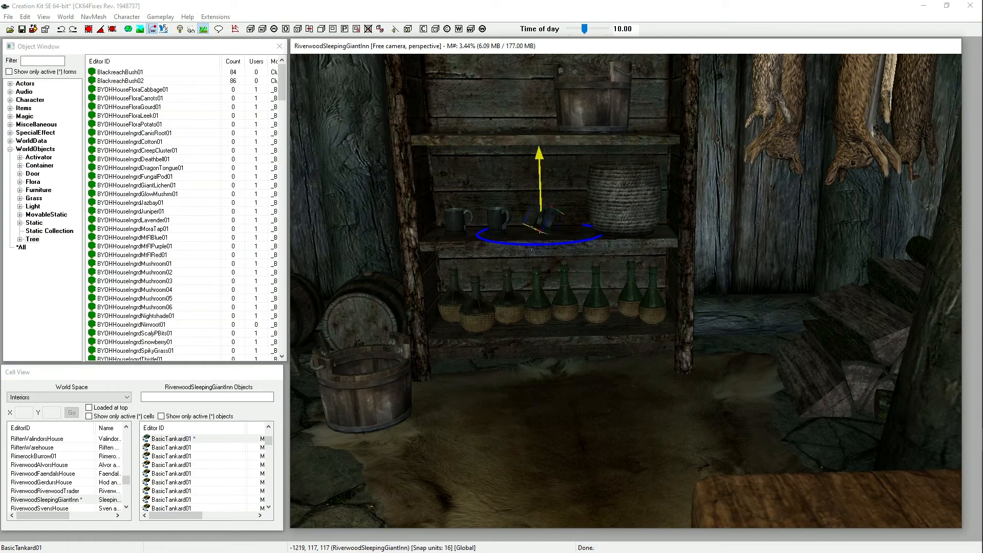
key(ctrl+z)
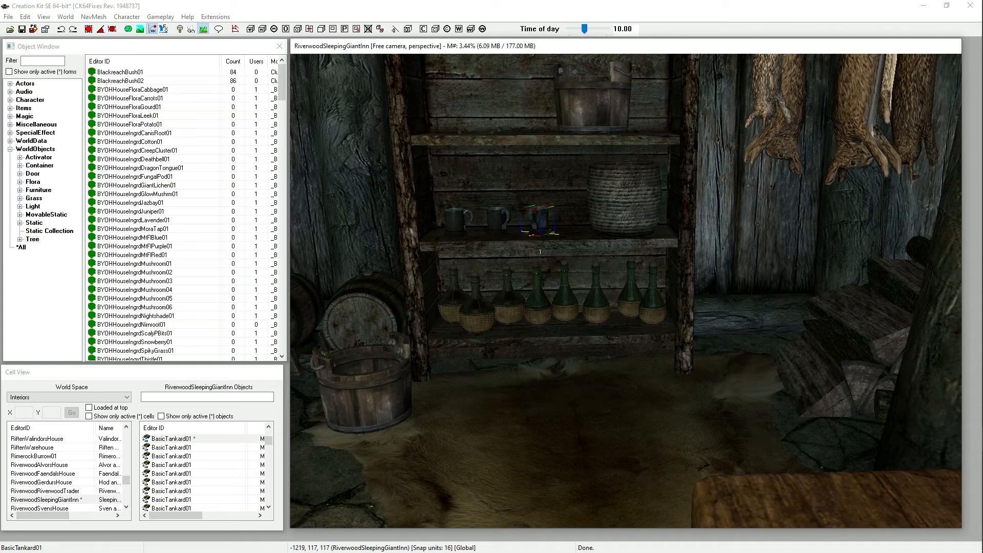
Step: Drop the raised tankard onto the shelf with Run Havok Sim, stop the simulation, and reposition it nearer the other tankards
click(152, 30)
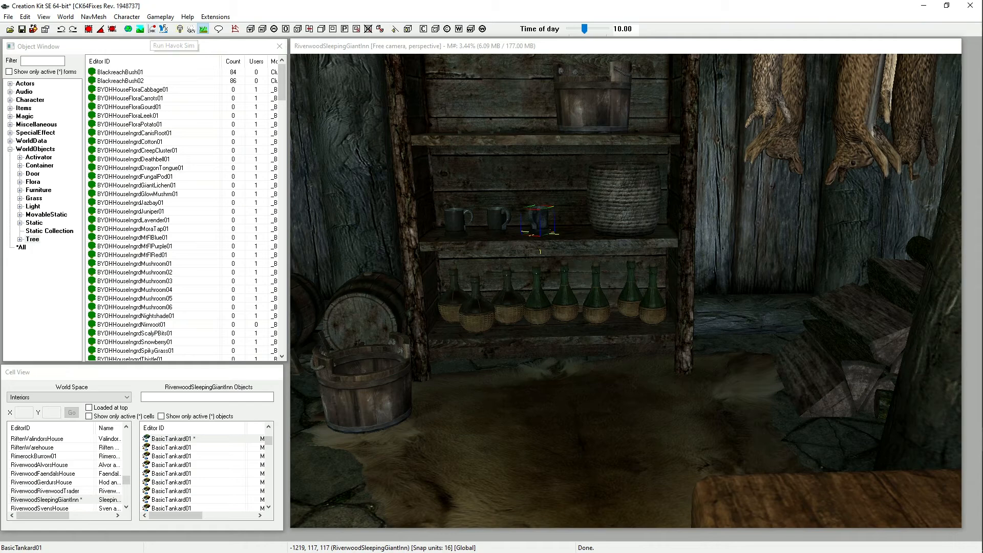
click(539, 221)
drag(539, 221, 539, 184)
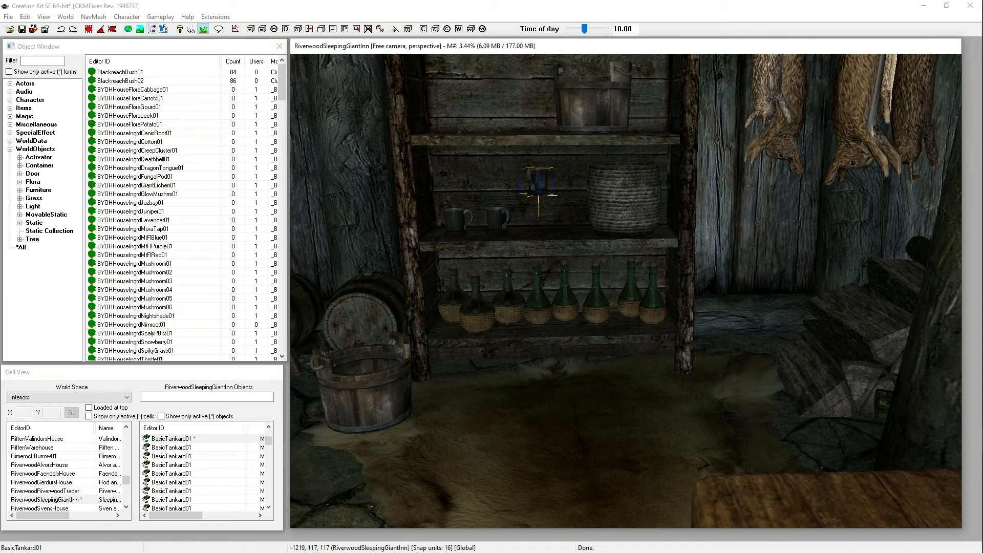
click(152, 29)
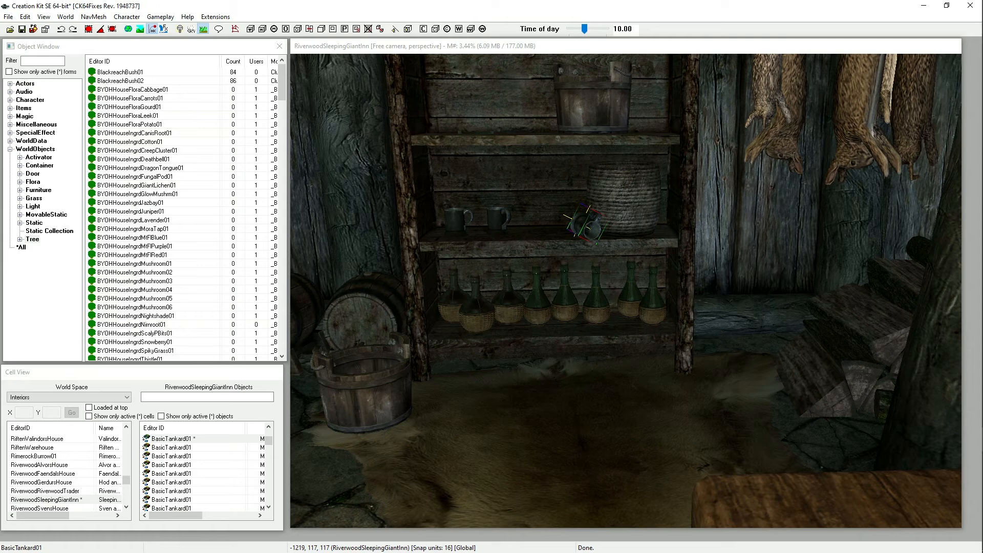
click(151, 29)
drag(589, 226, 546, 219)
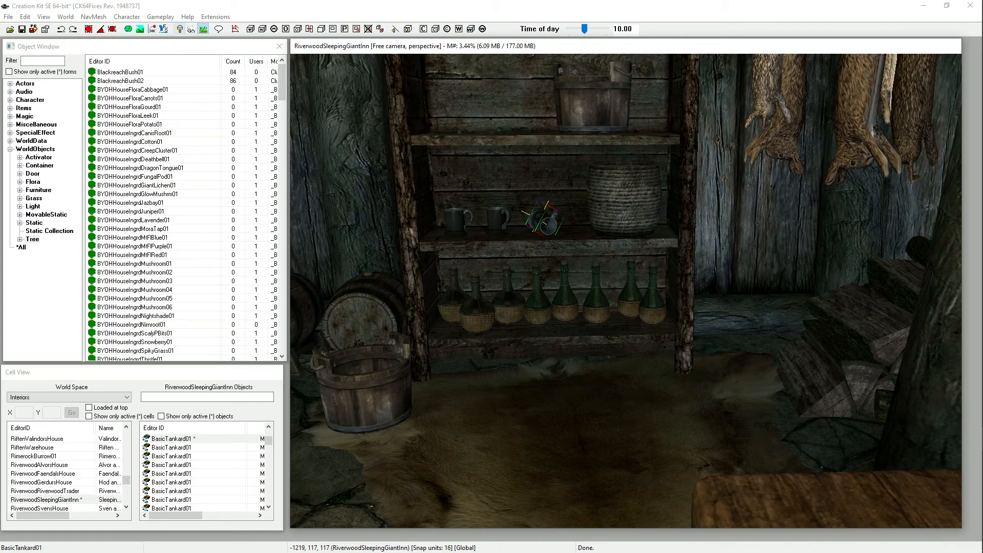
Step: Toggle the bright lighting of the inn on and off, and switch on the sky display
click(180, 29)
click(180, 30)
click(179, 30)
click(180, 29)
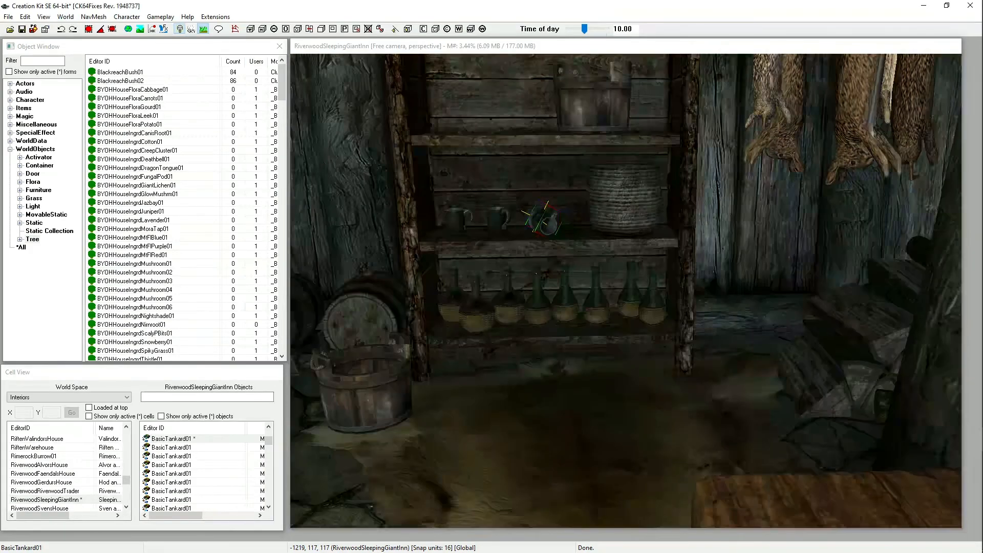
middle_drag(609, 230, 645, 358)
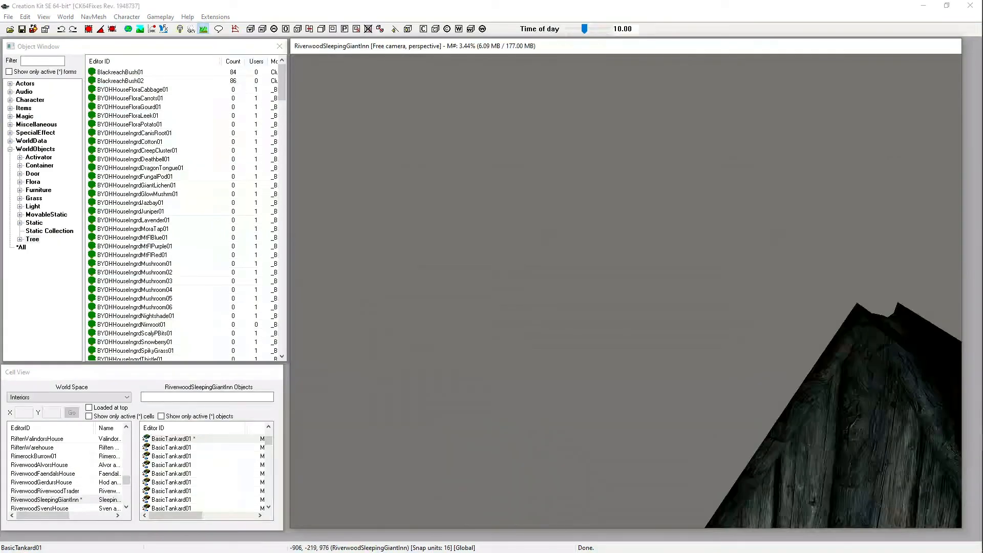
click(191, 29)
click(191, 29)
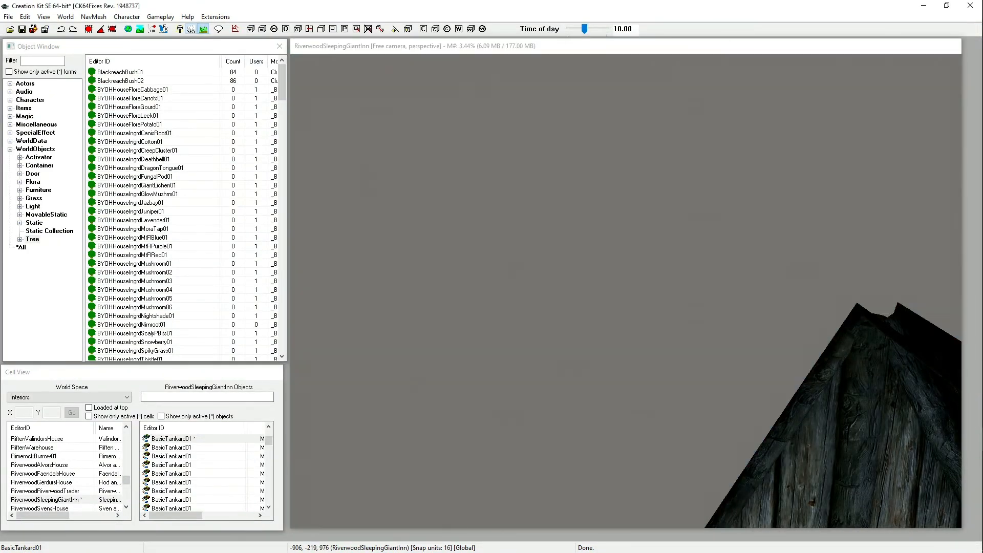
click(191, 29)
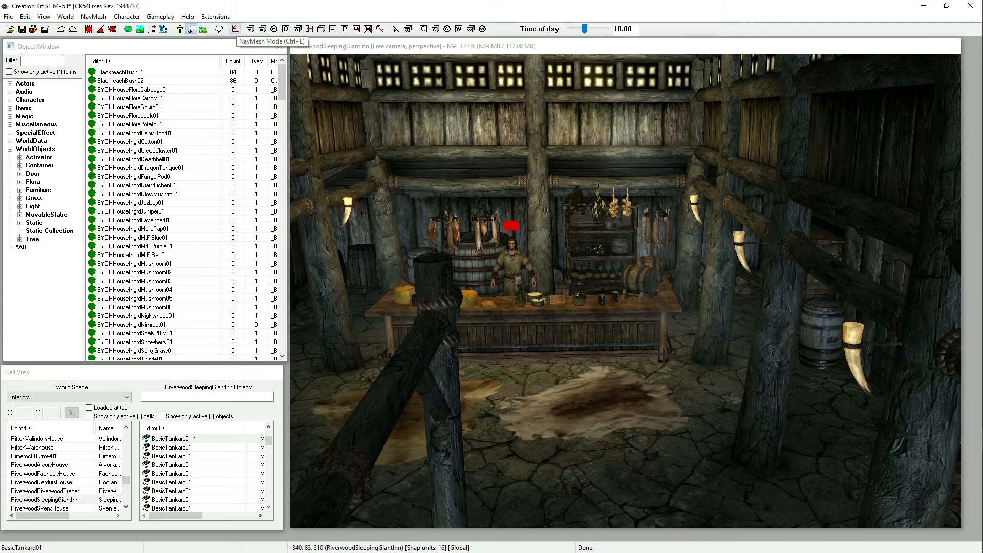
Step: Turn on NavMesh Mode to examine the inn's navmesh triangles around the bar counter, and leave the mode
click(235, 28)
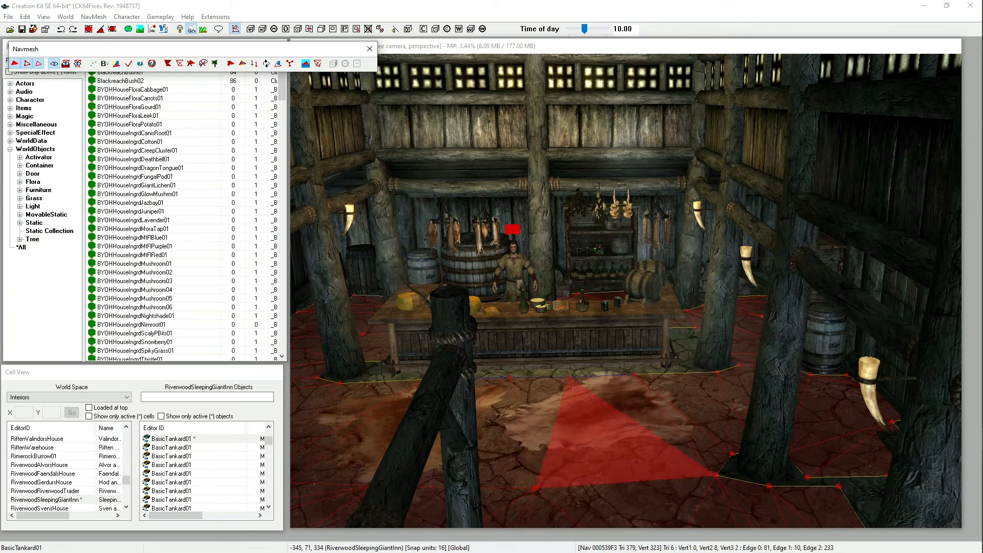
mouse_move(98, 54)
mouse_down()
mouse_move(257, 80)
mouse_move(90, 34)
mouse_move(92, 49)
mouse_move(128, 59)
mouse_move(105, 56)
mouse_up()
scroll(504, 436, down, 3)
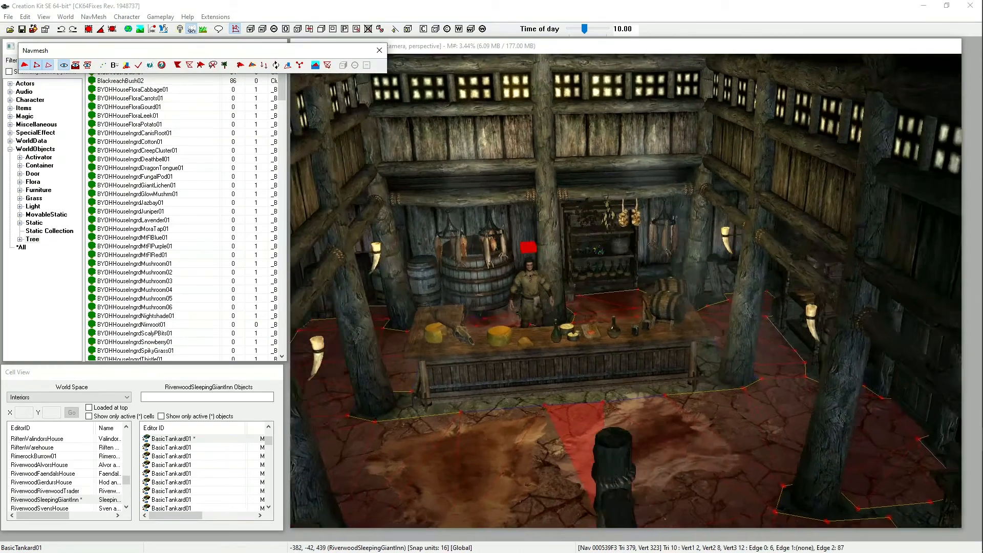
scroll(571, 435, down, 4)
middle_drag(571, 435, 589, 317)
scroll(589, 317, up, 5)
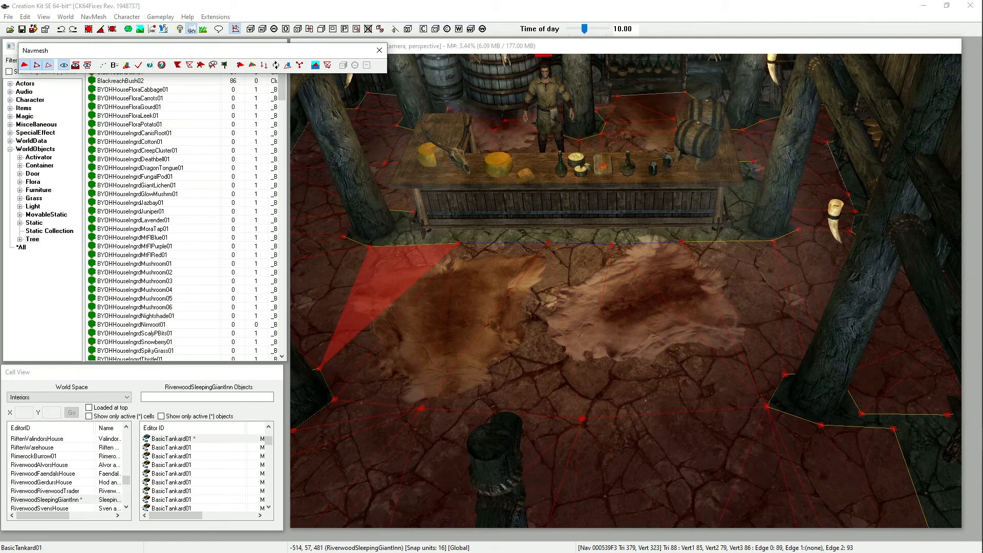
click(379, 50)
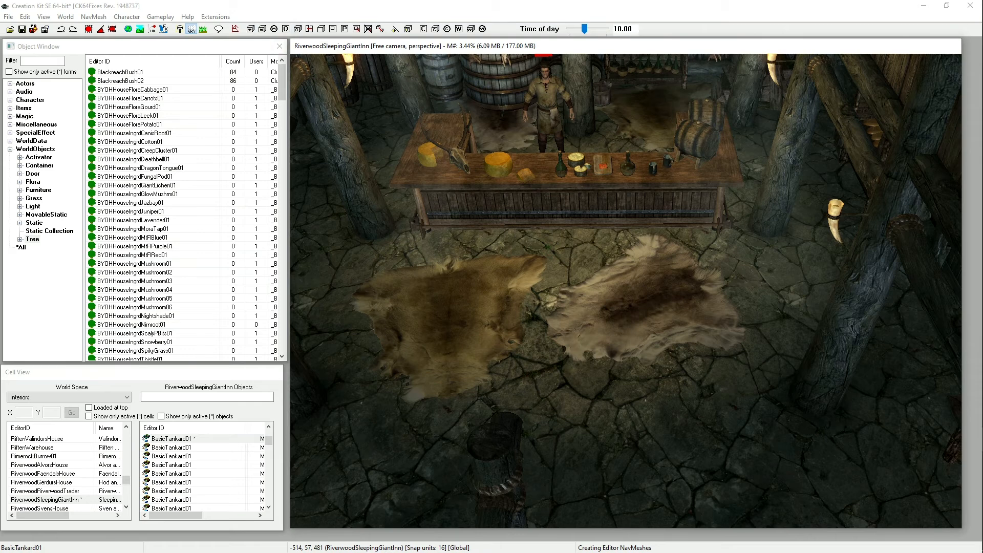
Step: Expand the Actors and Items categories, and open the DaedricSword record from the Weapon list
click(10, 84)
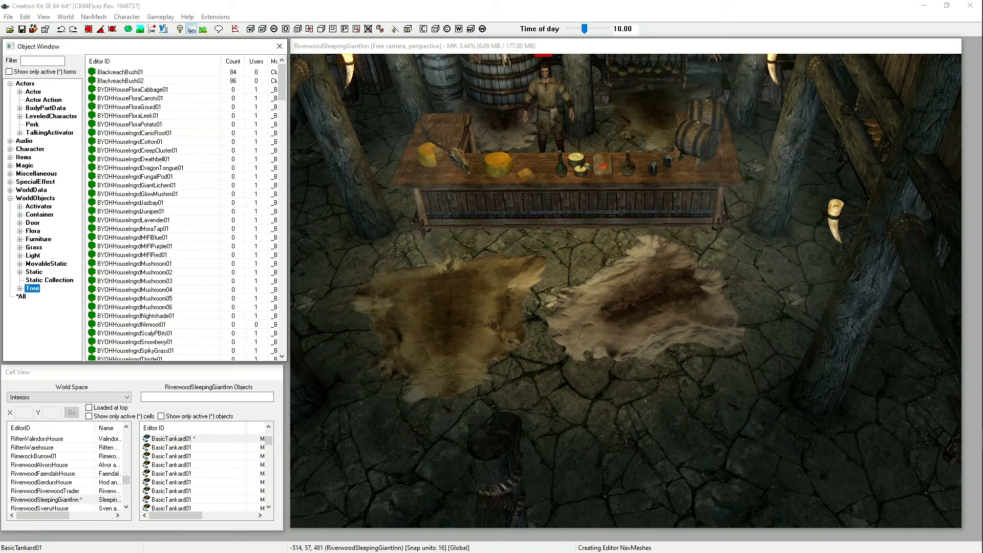
click(11, 157)
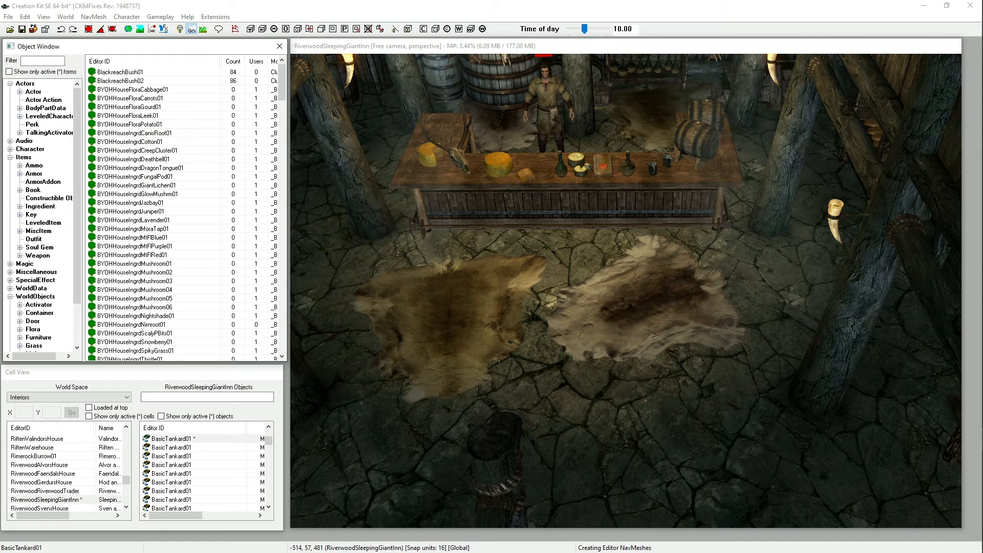
click(37, 255)
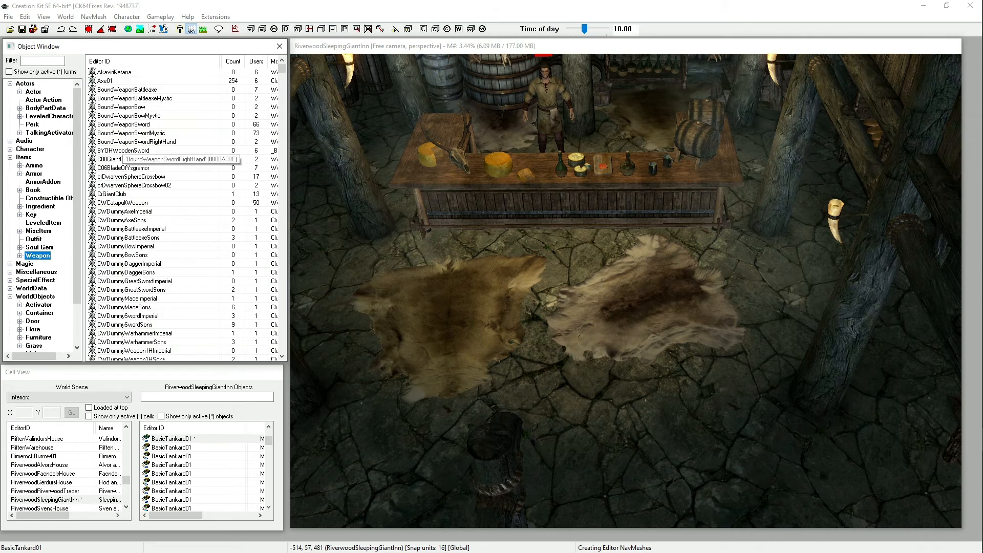
scroll(153, 246, down, 11)
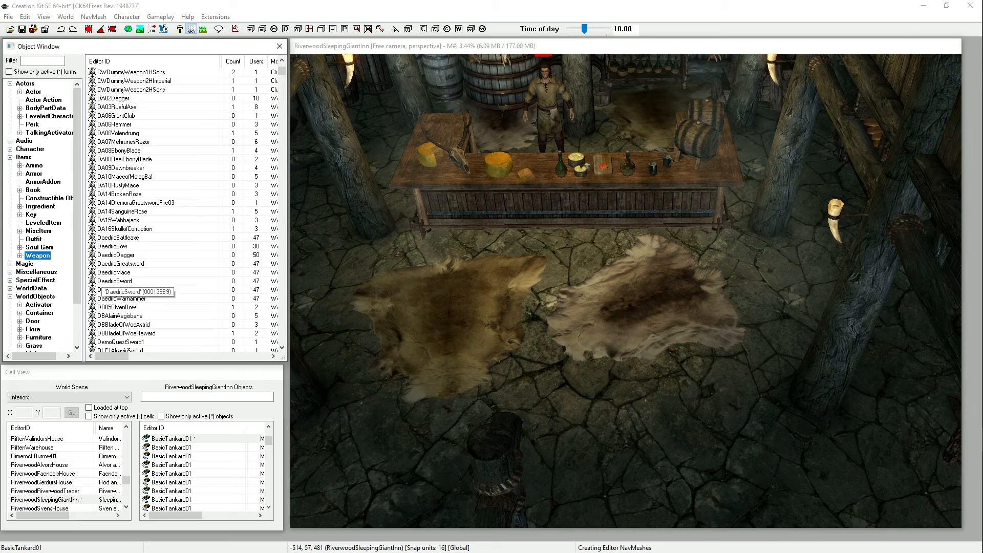
double_click(114, 281)
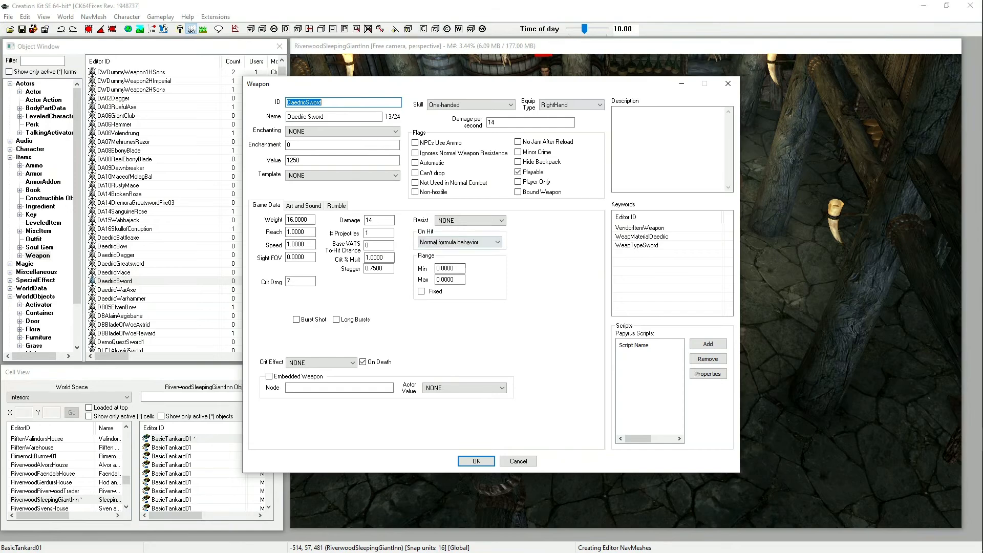
Step: Try a far higher damage for the Daedric Sword by appending zeros, reset it to 14, and accept the weapon record
click(378, 221)
text(0000000)
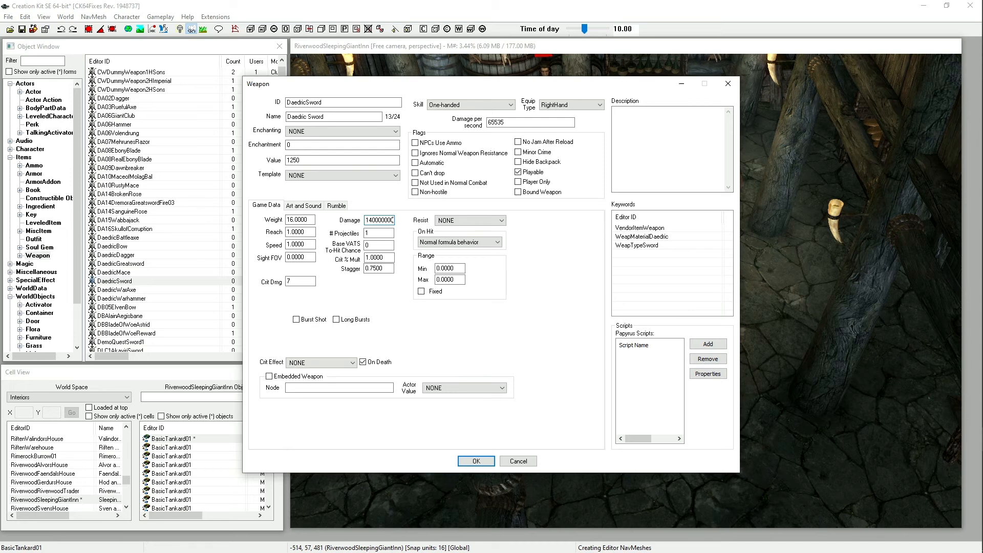
key(BackSpace)
key(BackSpace)
key(BackSpace)
key(BackSpace)
key(BackSpace)
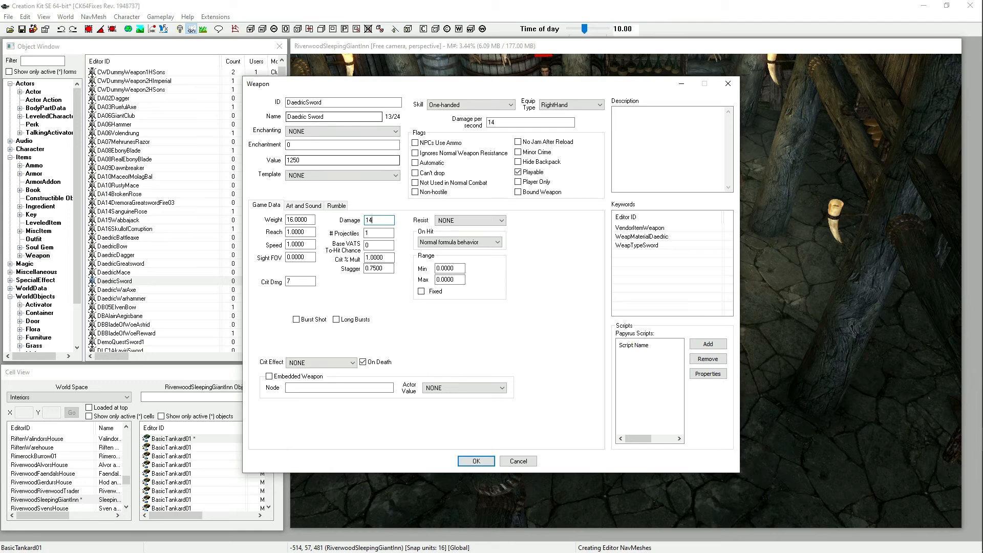
click(476, 461)
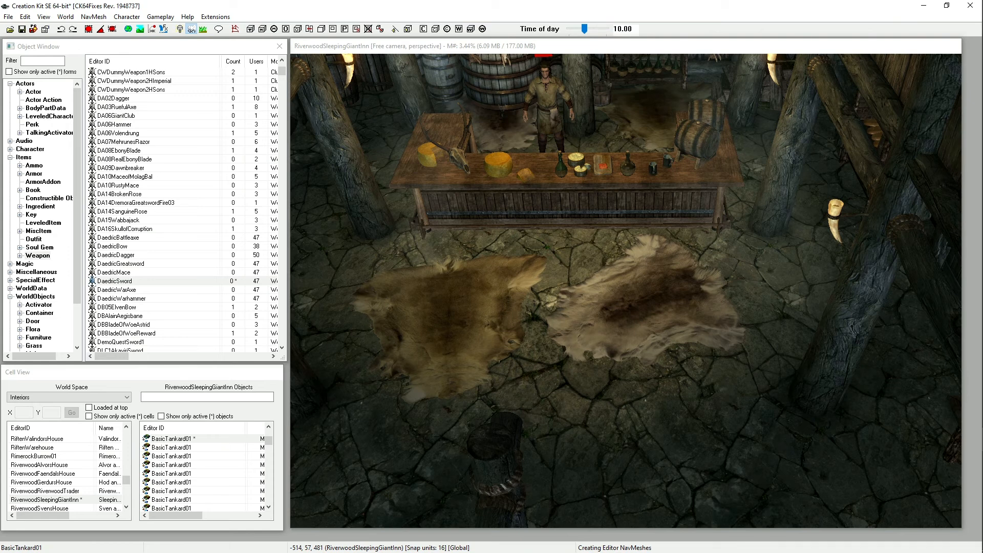
Step: Duplicate the DaedricSword weapon record and open the duplicate for editing
right_click(127, 281)
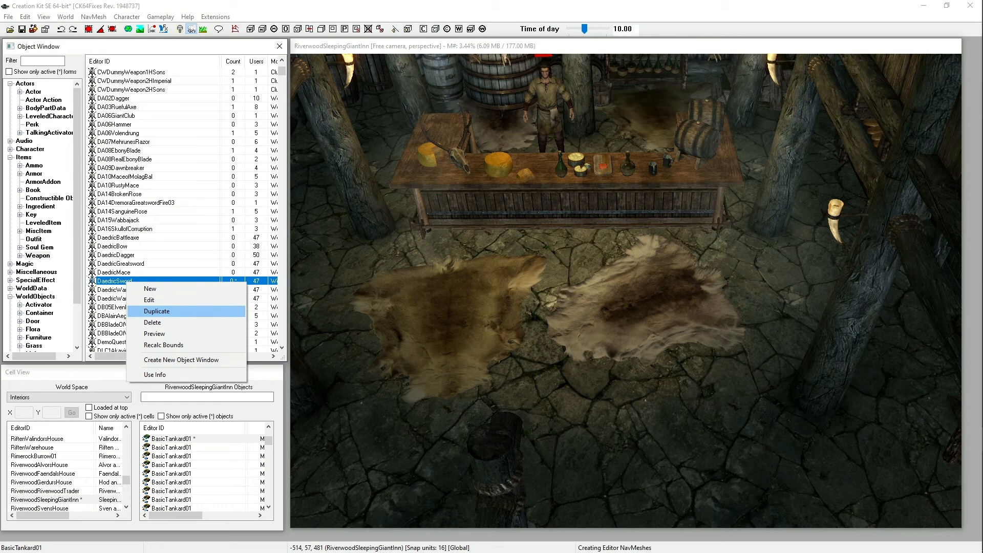
click(156, 311)
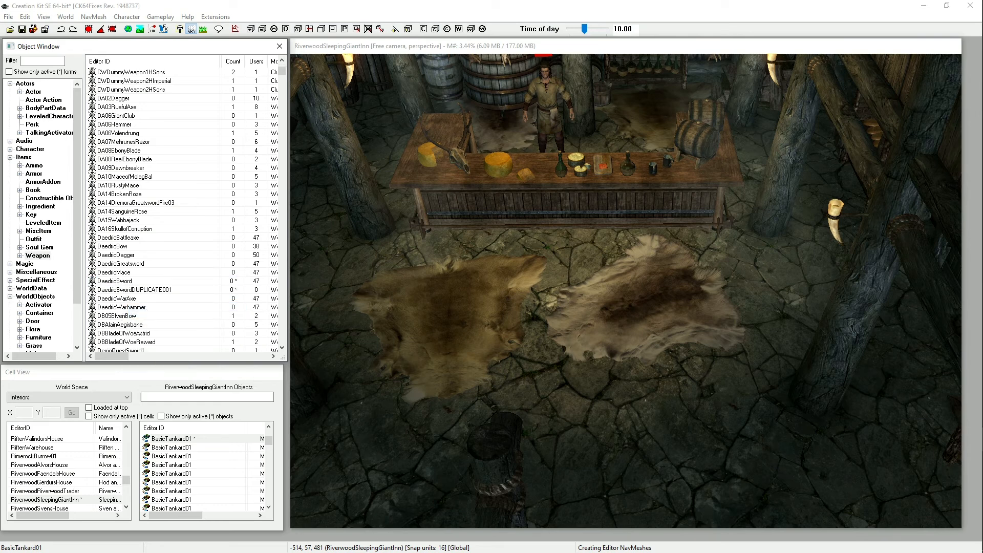
click(151, 290)
double_click(150, 290)
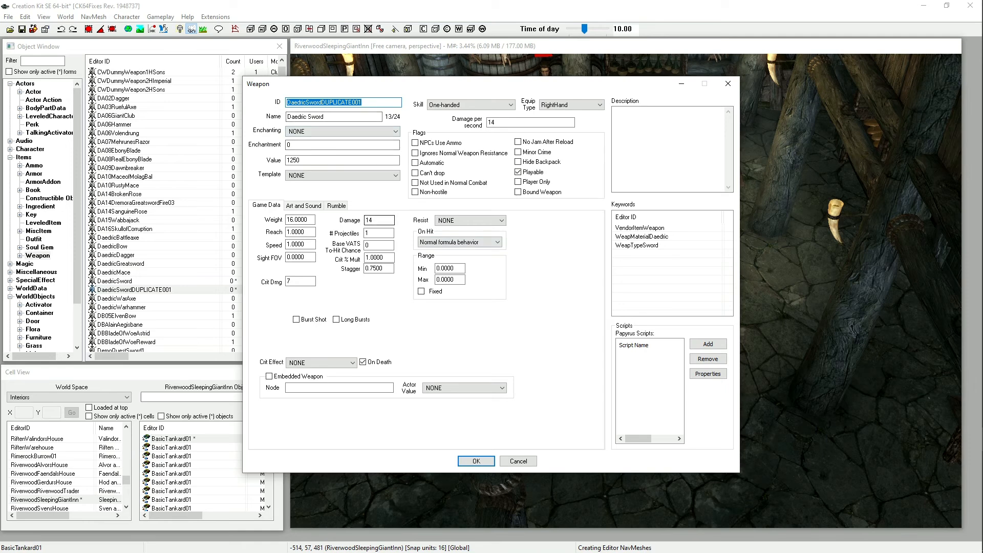
Step: Enter a damage of 140000 and a weight of 1 for the duplicated sword
click(380, 220)
text(0000)
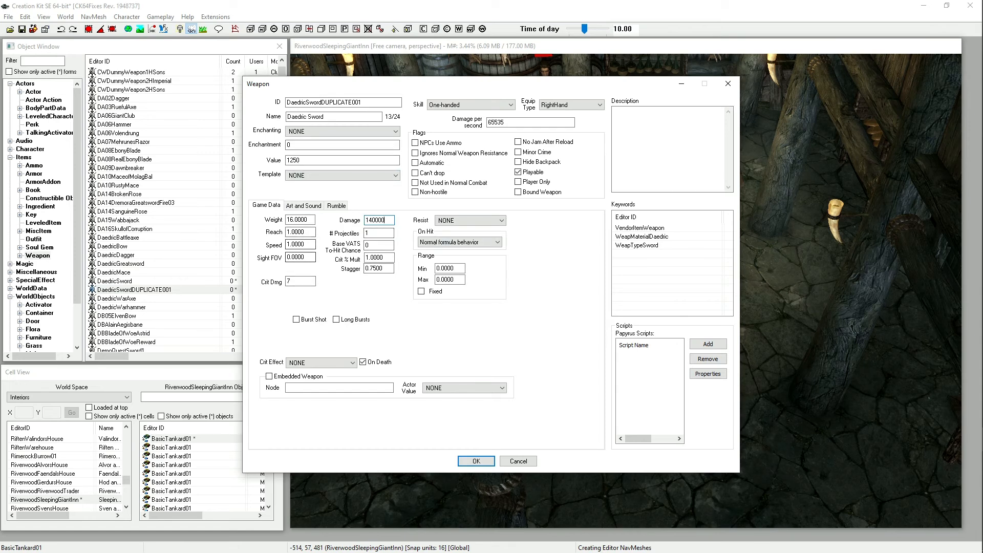
click(293, 220)
key(BackSpace)
key(BackSpace)
key(BackSpace)
text(1.)
key(Tab)
Step: Set the duplicated sword's reach to 2, speed to 10, critical damage to 5000 and critical % multiplier to 10
click(290, 232)
key(BackSpace)
key(BackSpace)
text(2)
double_click(296, 281)
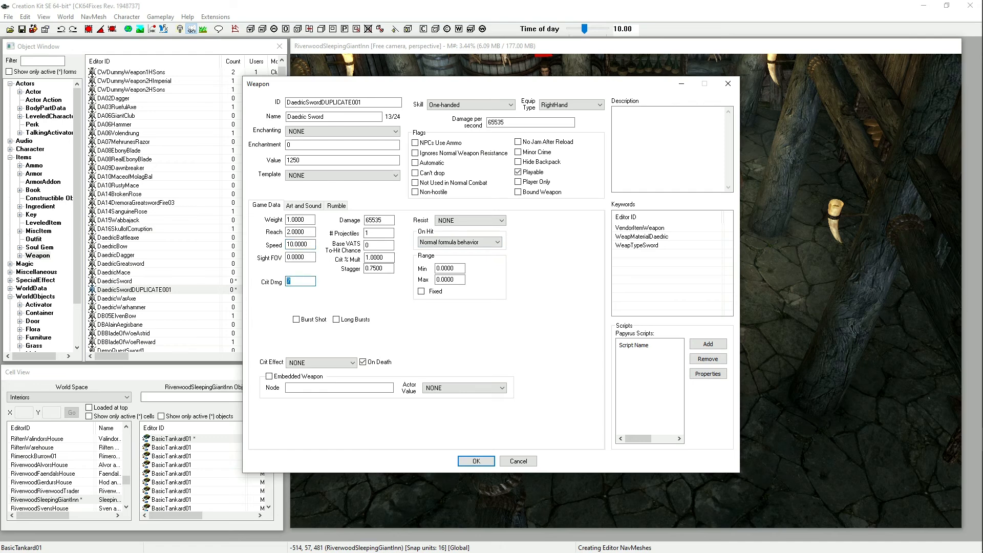
text(5000)
click(366, 257)
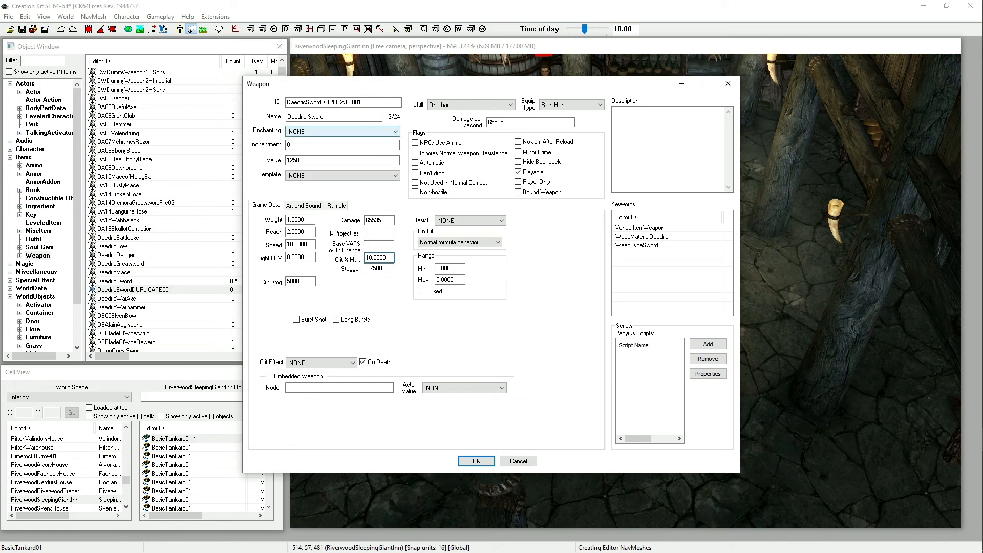
Step: Leave the duplicated sword's enchanting at NONE and set its enchantment amount to 3000
click(342, 131)
click(343, 131)
key(Tab)
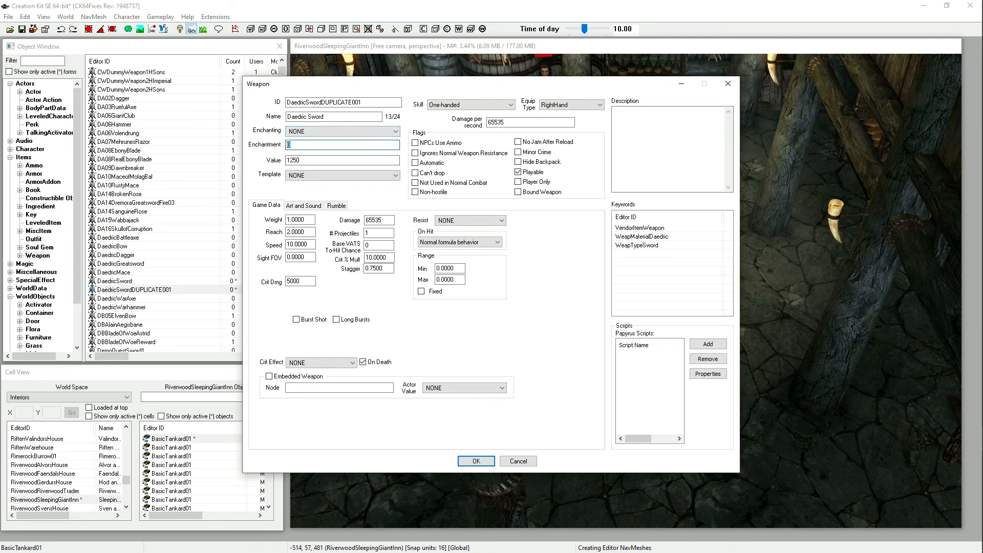
text(2)
key(BackSpace)
text(3000)
Step: Replace the duplicated sword's ID with 0swisscheese
click(363, 103)
key(shift+Left)
key(shift+Left)
key(shift+Left)
key(shift+Left)
key(shift+Left)
key(shift+Left)
key(shift+Left)
key(shift+Left)
key(shift+Left)
key(shift+Left)
key(shift+Left)
key(shift+Left)
key(shift+Left)
key(shift+Left)
key(shift+Left)
key(shift+Left)
key(shift+Left)
key(shift+Left)
key(shift+Left)
key(shift+Left)
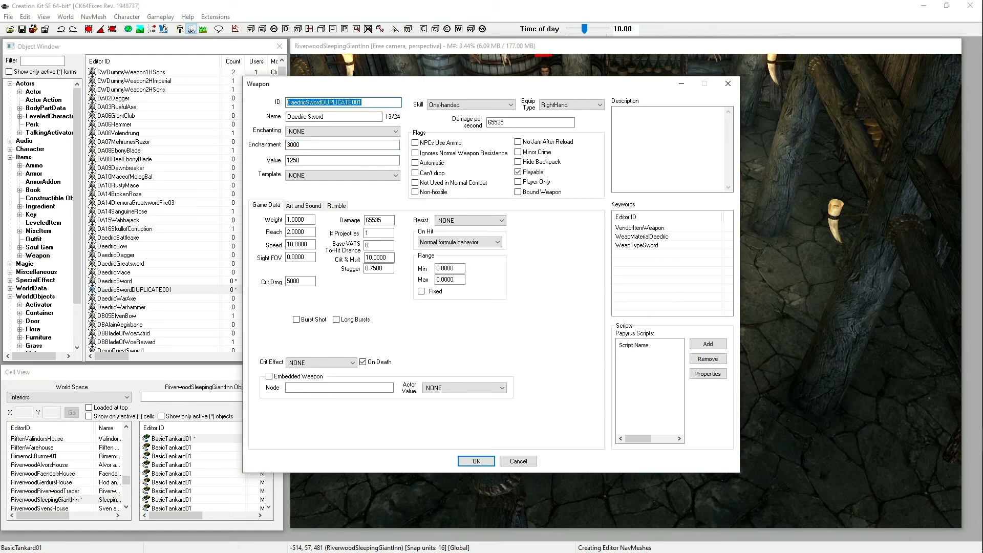
key(BackSpace)
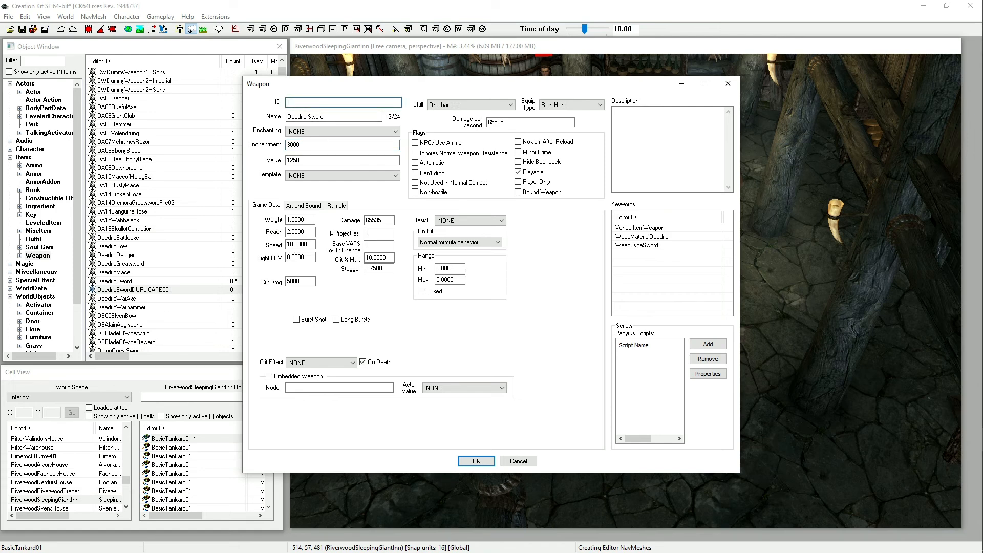
text(0)
text(swisscheese)
Step: Accept the weapon record as a rename instead of a new form, and select 0swisscheese in the weapon list
key(Return)
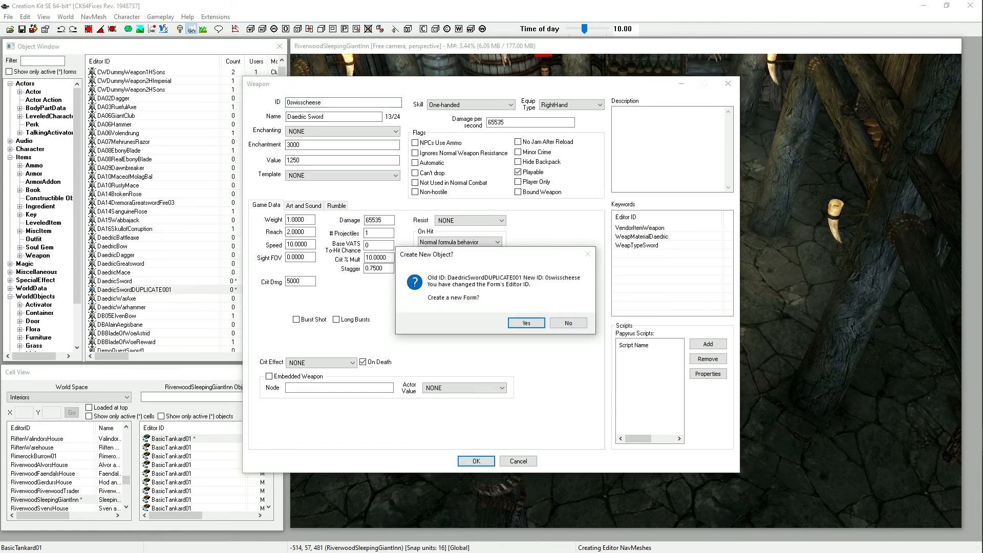
click(568, 323)
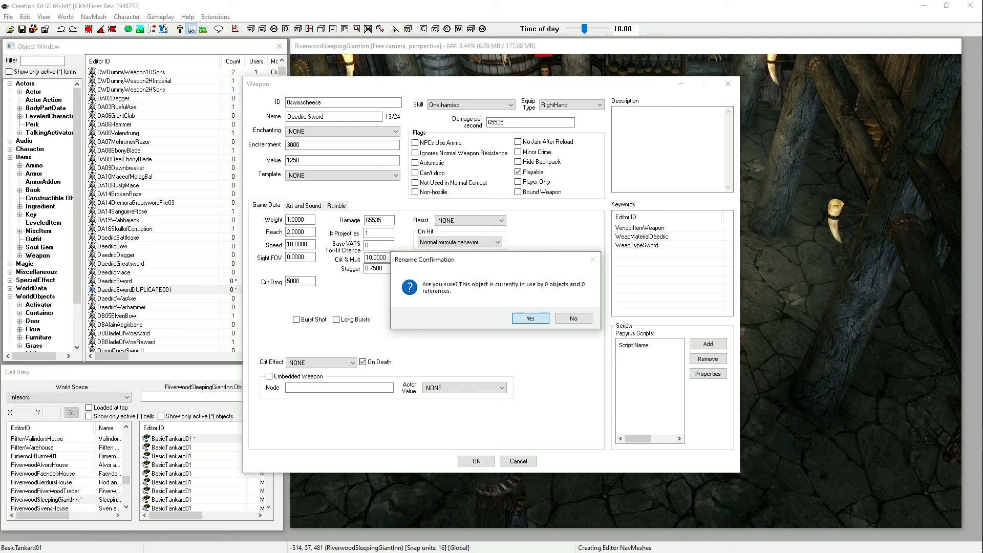
click(530, 318)
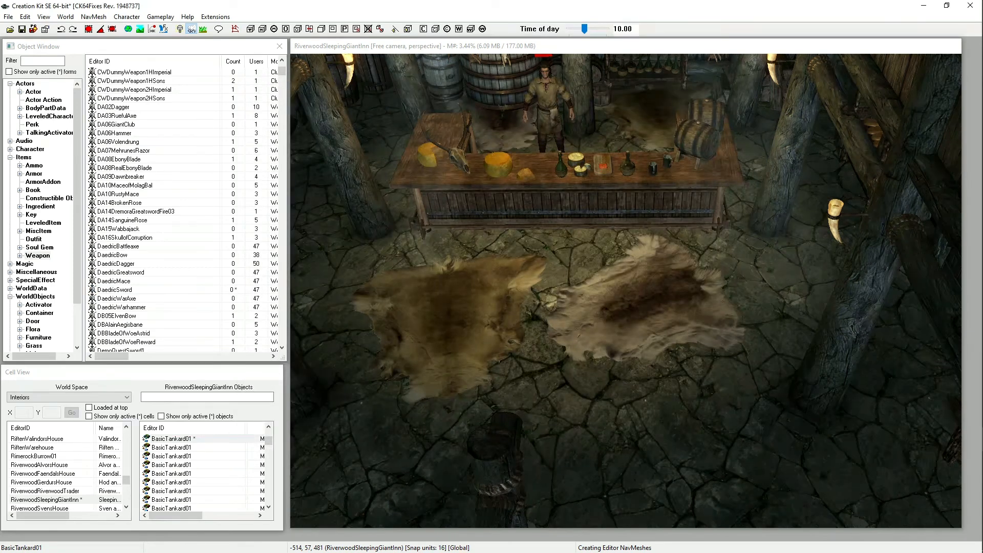
scroll(184, 204, up, 10)
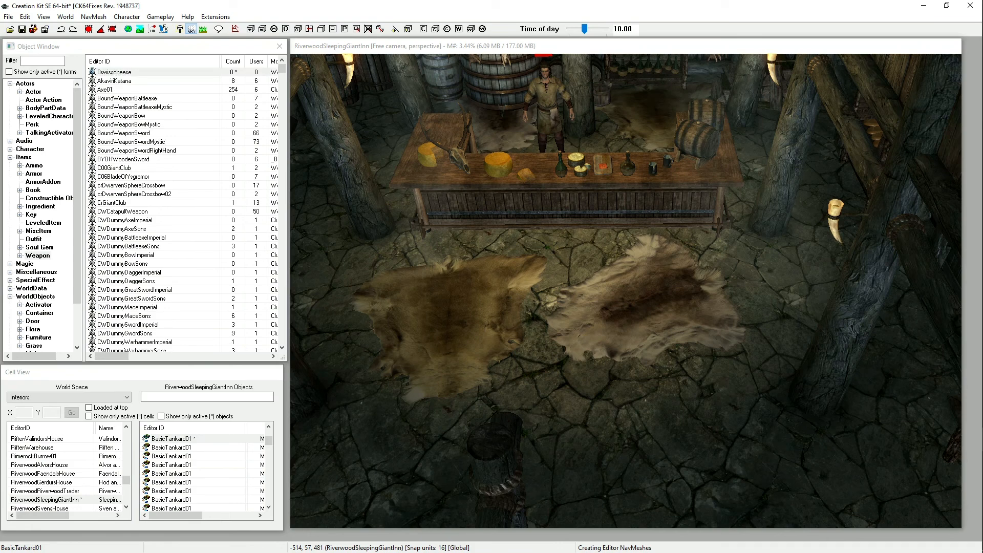
click(128, 72)
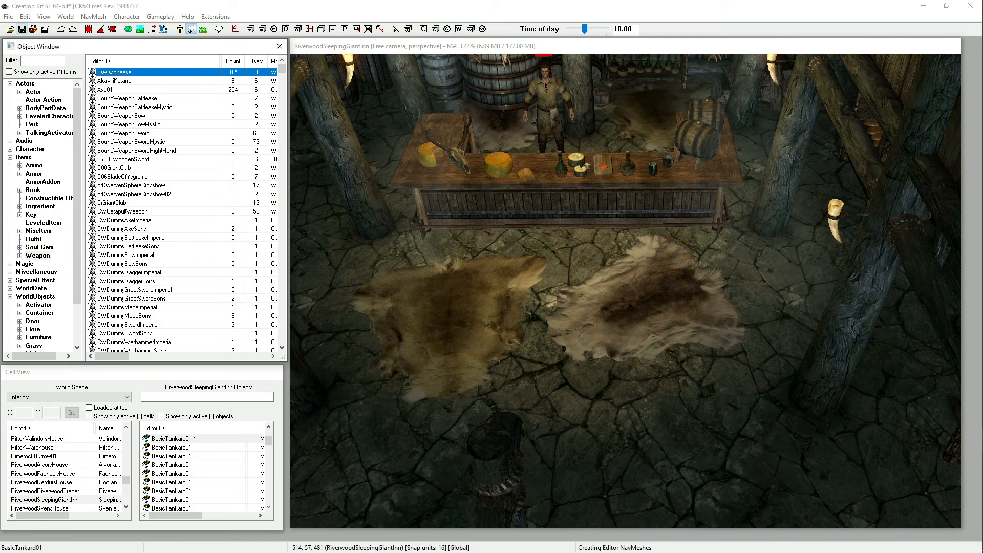
Step: Save the plugin as twocities in the Skyrim Special Edition Data folder
click(21, 30)
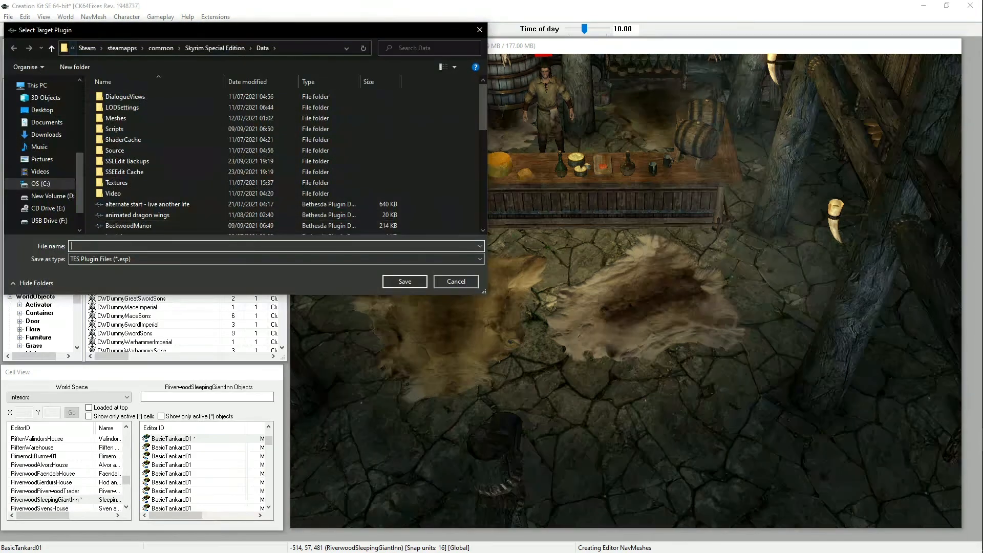
drag(191, 31, 338, 71)
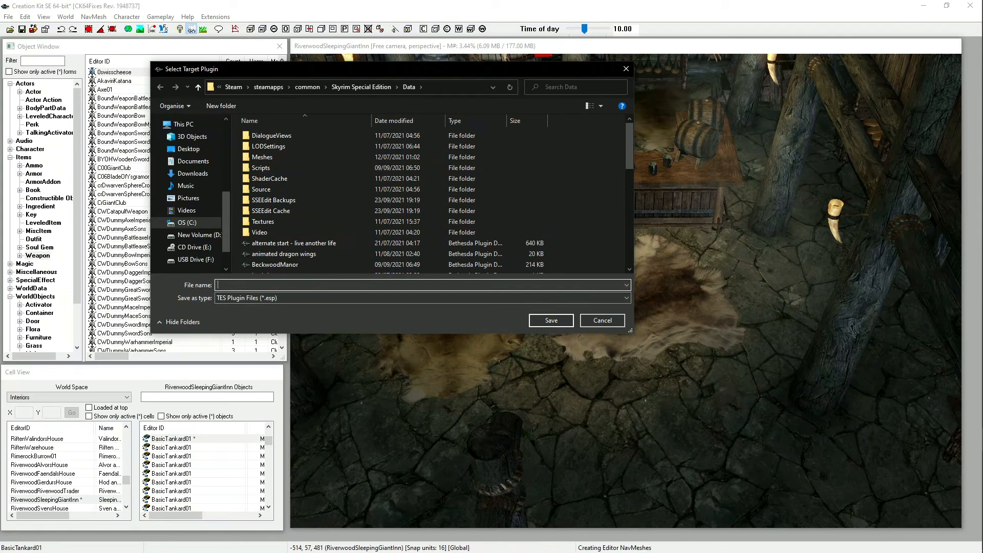
text(t)
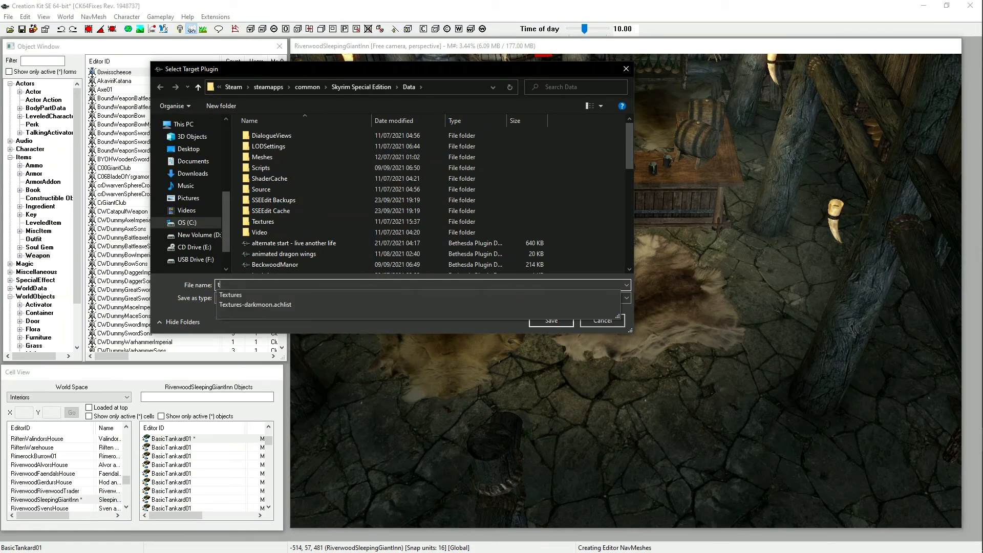
text(woc)
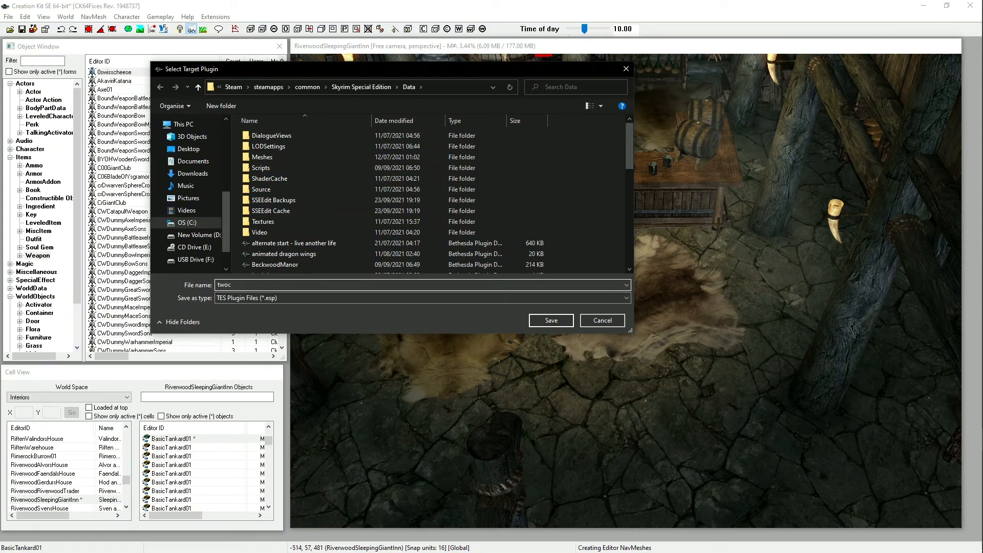
text(ities)
key(Return)
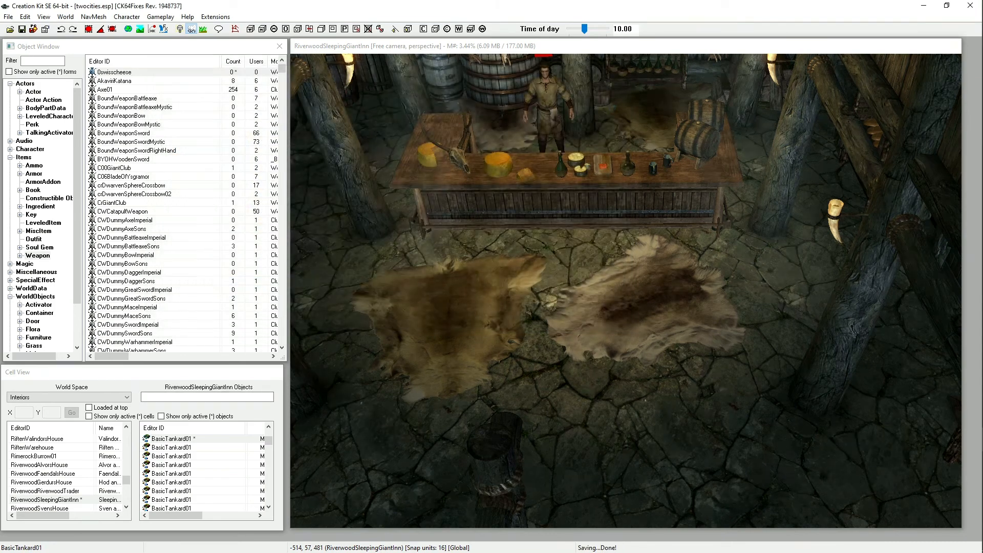